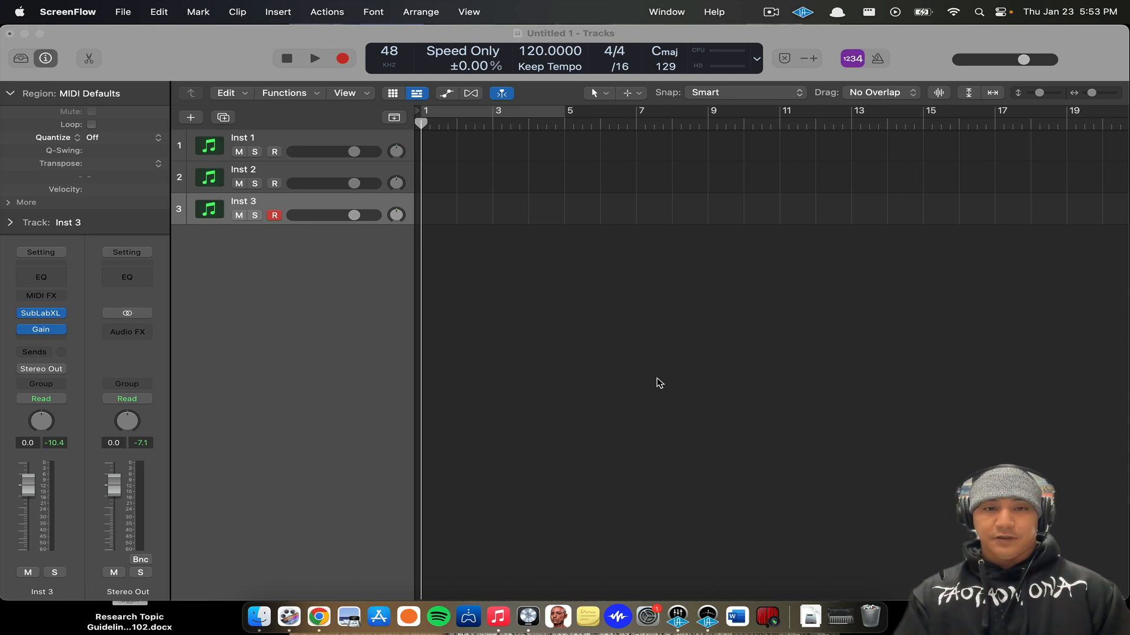
Switch to Logic Pro, open the XO instrument on the Inst 2 track, and search its samples for "stln".
left_click(538, 277)
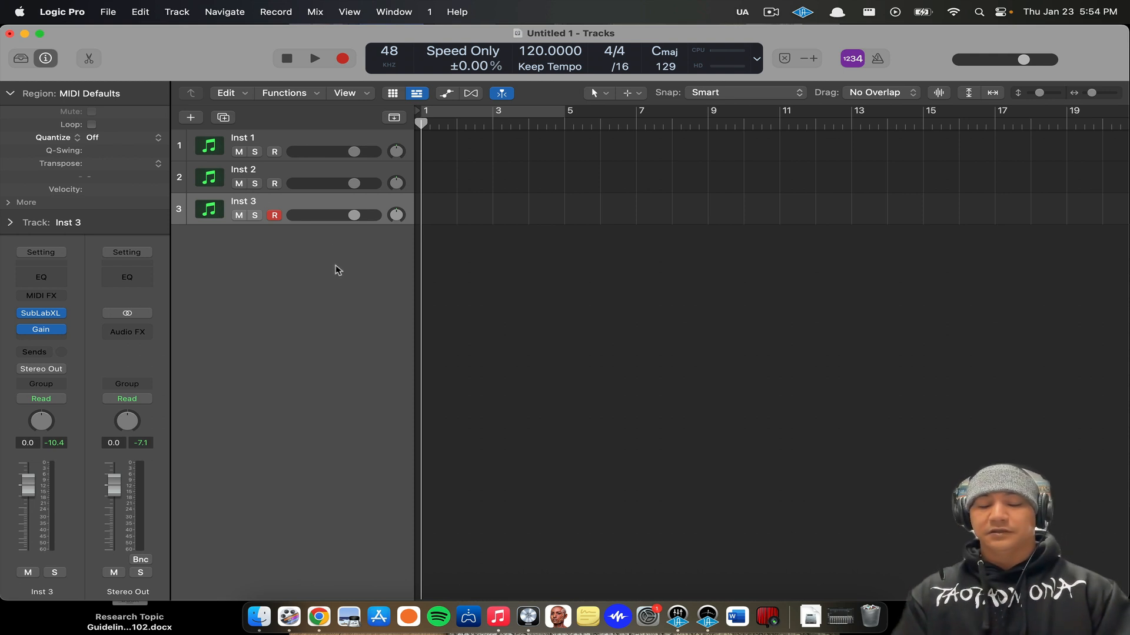
left_click(261, 170)
left_click(44, 318)
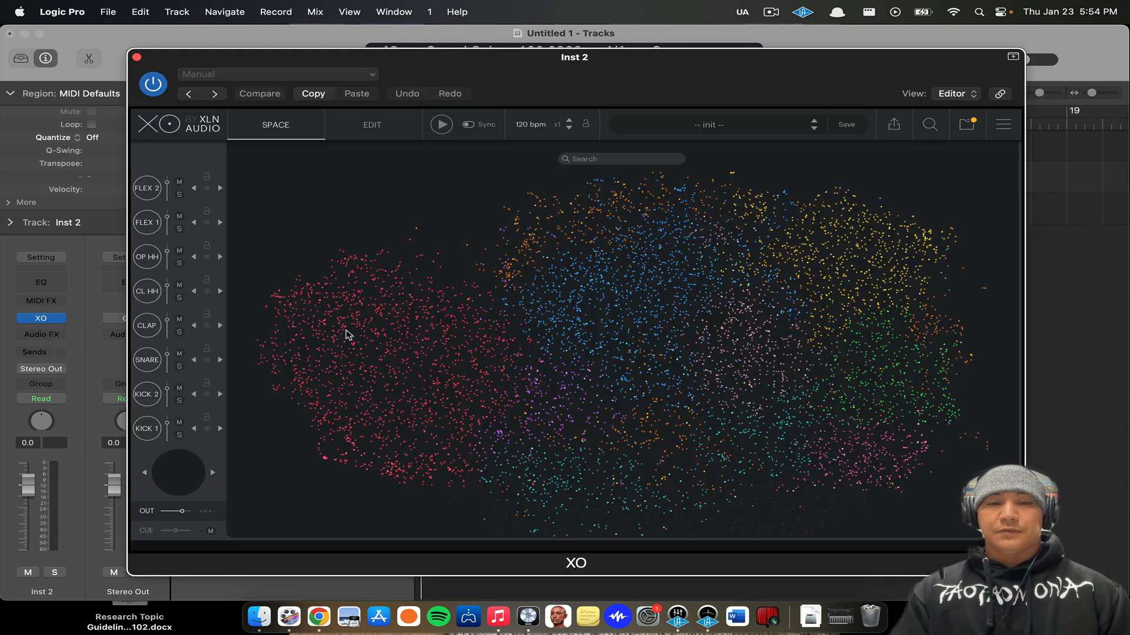
left_click(586, 161)
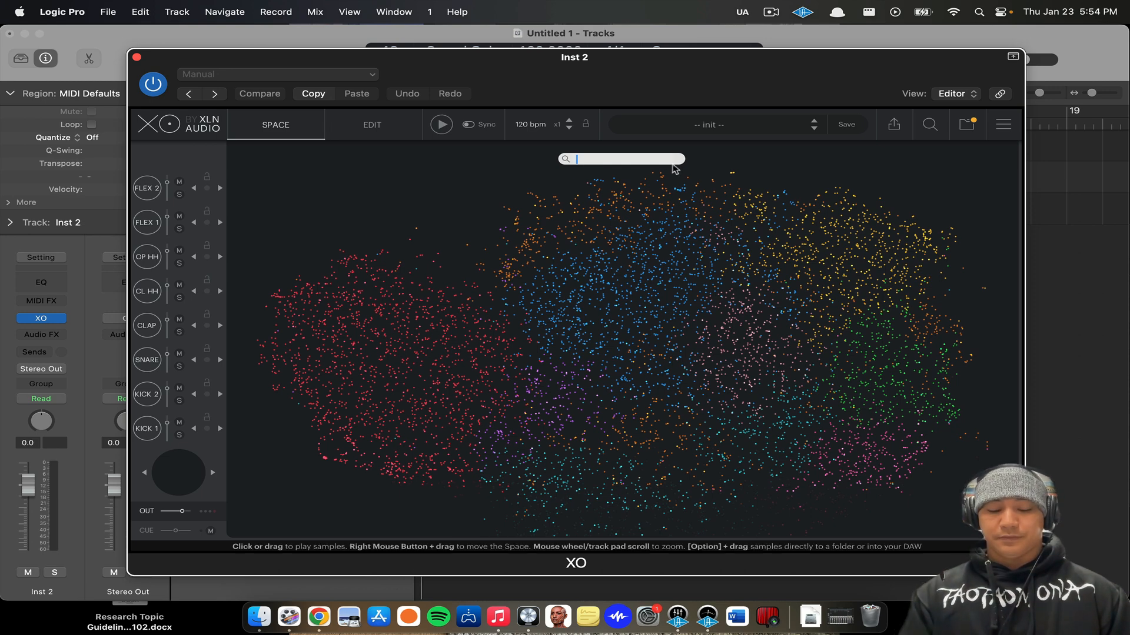
type("stln")
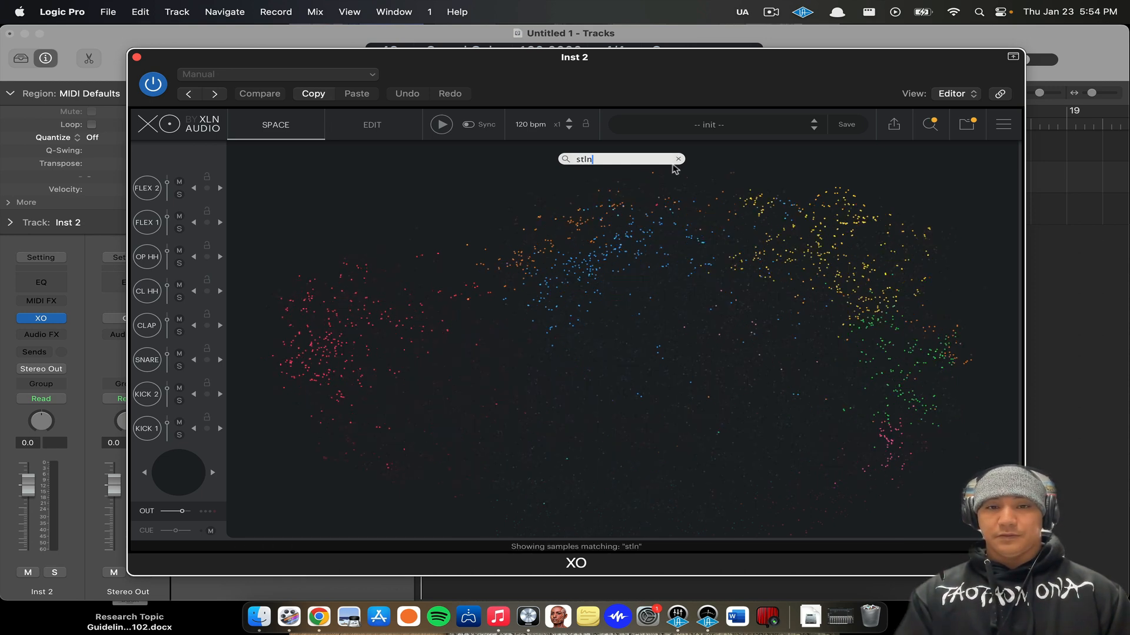
Load STLNDRMS DILLA KICK 1 into the KICK 1 slot and activate its first sequencer step.
left_click(327, 338)
left_click_drag(326, 338, 329, 306)
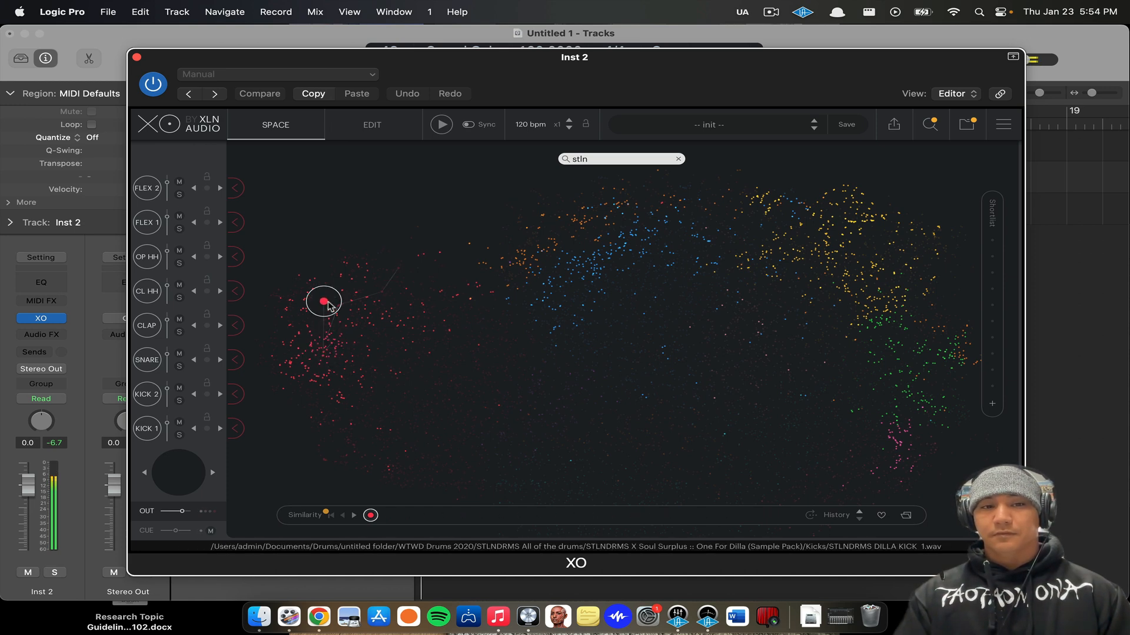
left_click(237, 429)
left_click(694, 520)
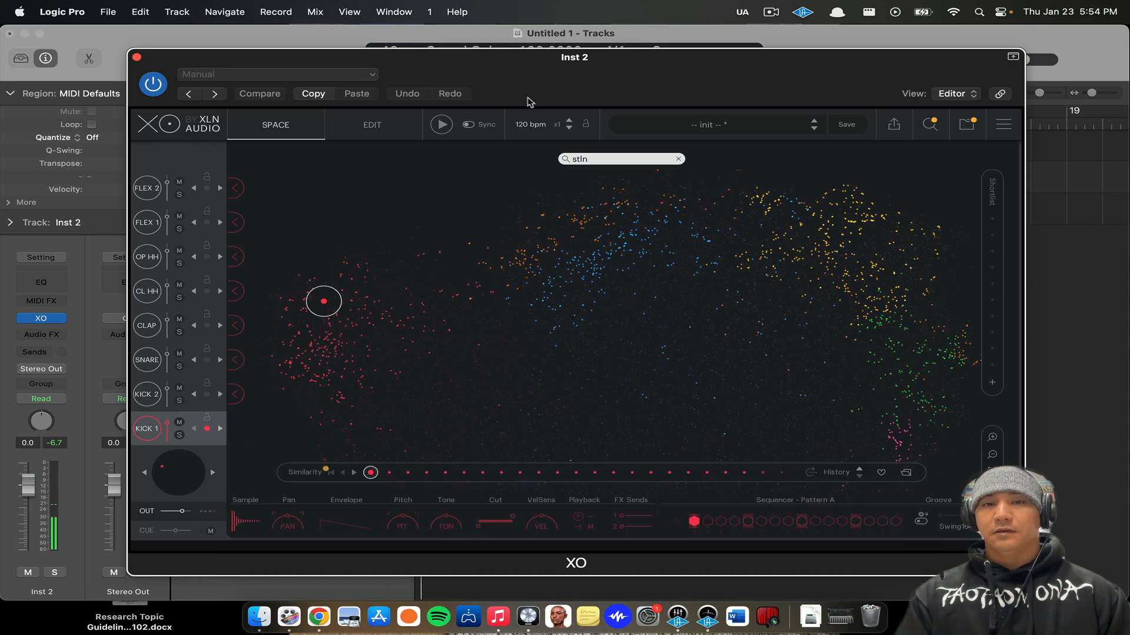
Move the XO window clear of the transport controls and start project playback.
left_click_drag(588, 57, 533, 88)
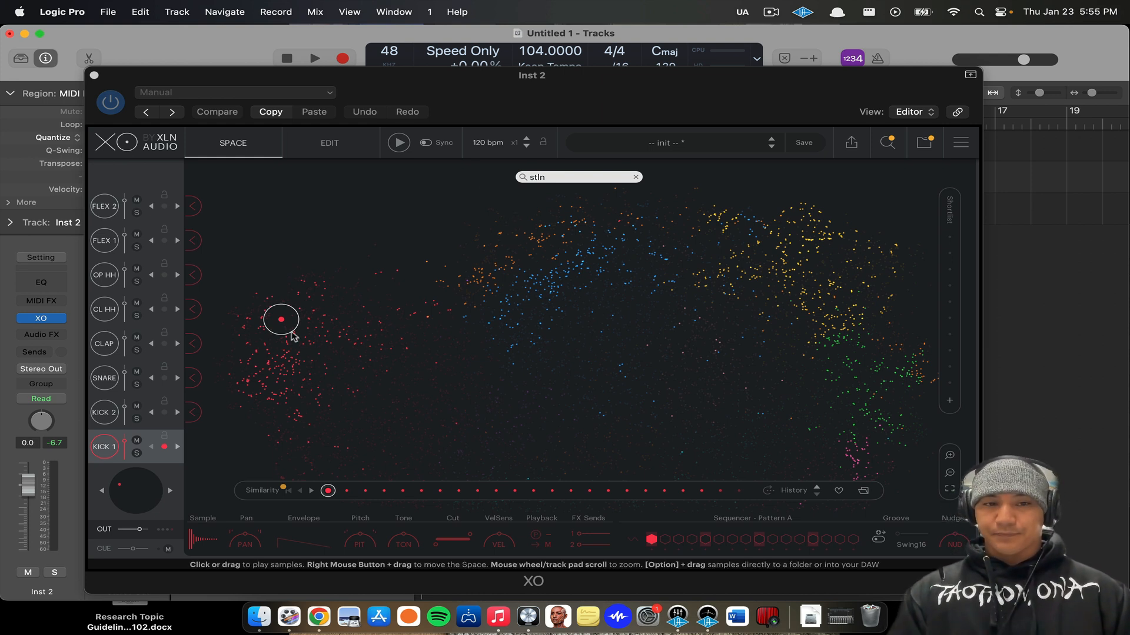
left_click_drag(542, 88, 493, 129)
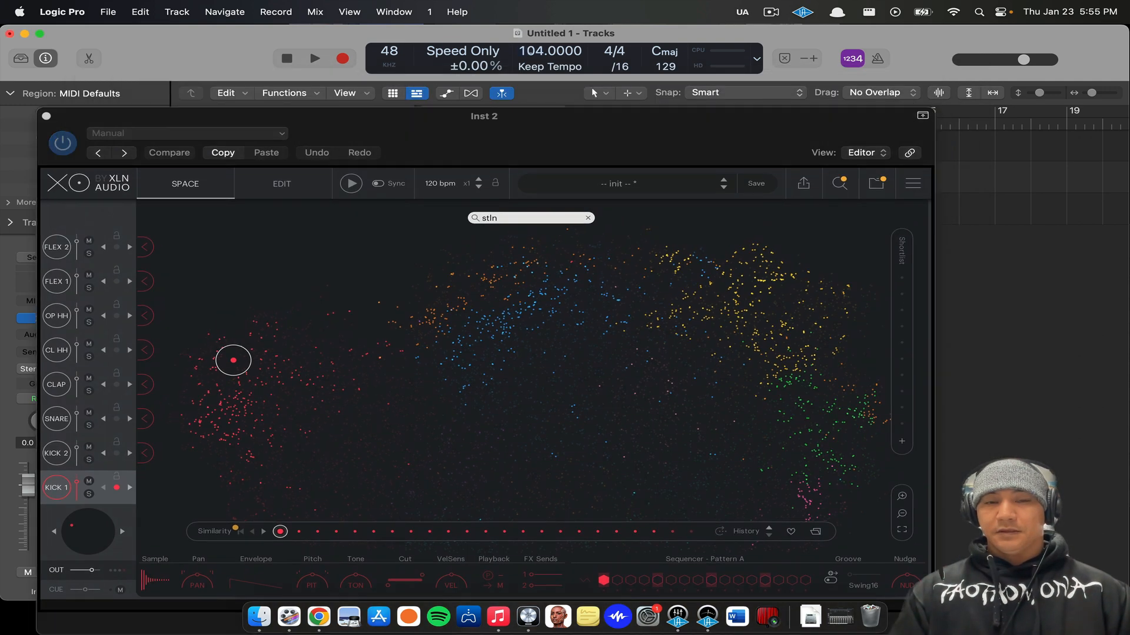
left_click(316, 61)
left_click_drag(522, 136, 504, 100)
Audition STLNDRMS snare samples across the blue cluster against the playing kick.
left_click(560, 270)
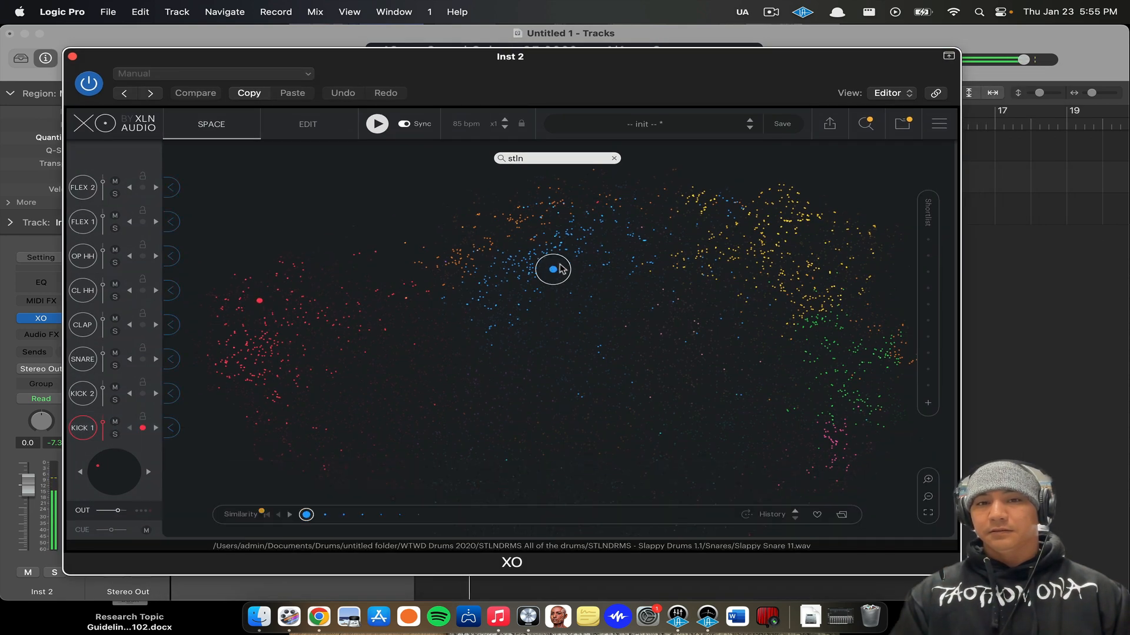
left_click(544, 260)
scroll(534, 265, "up", 5)
left_click(514, 261)
left_click(523, 275)
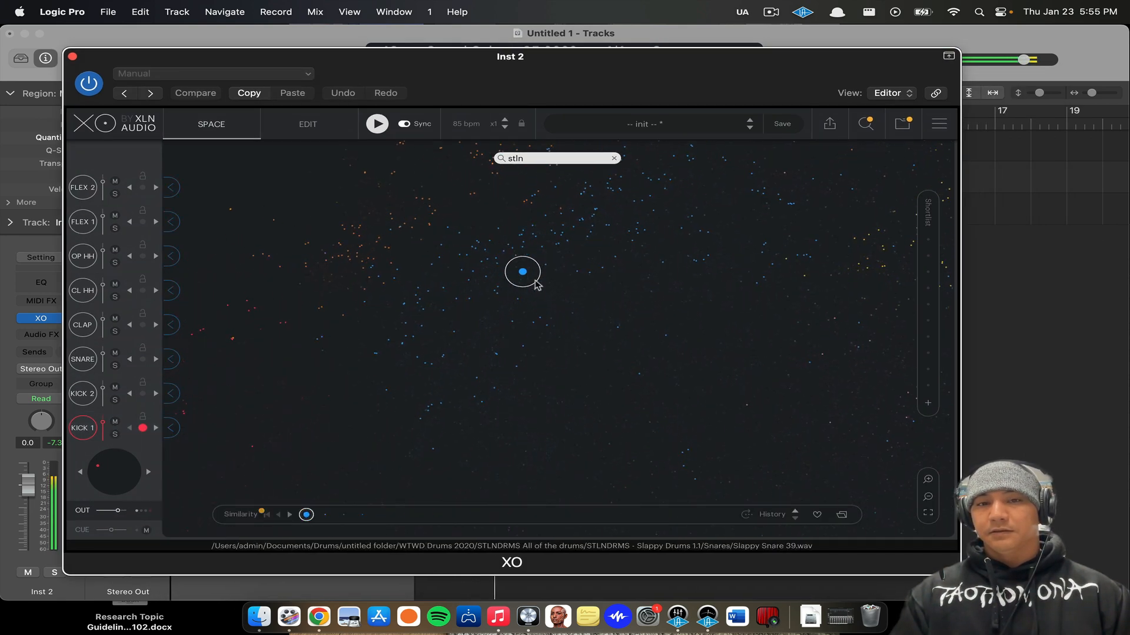
left_click(497, 263)
left_click(497, 286)
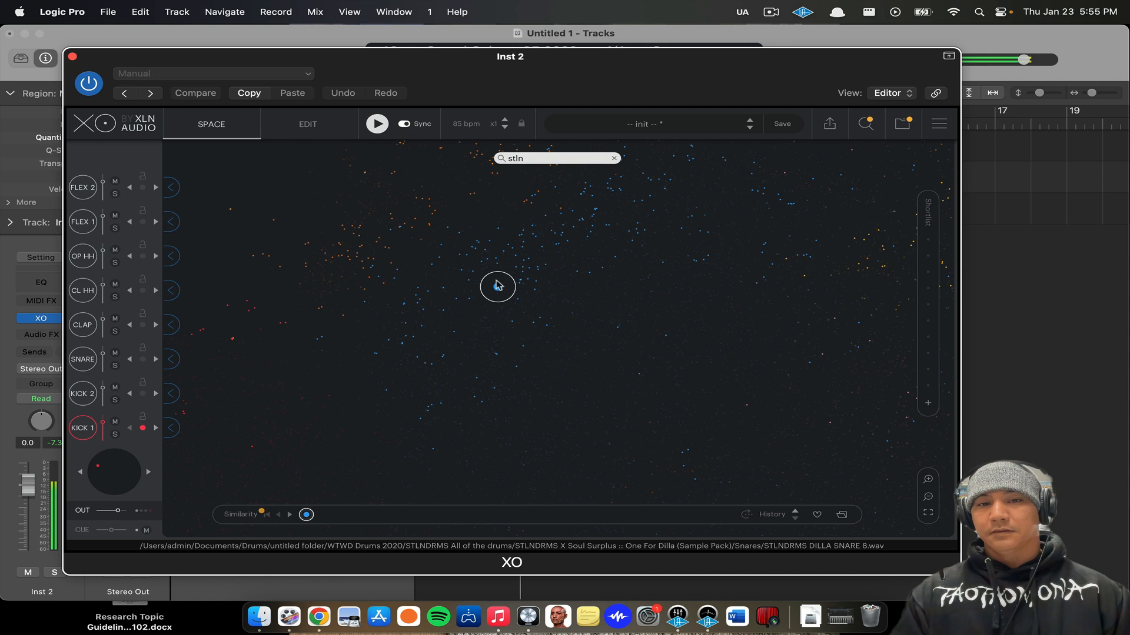
left_click(510, 300)
left_click(543, 321)
left_click(513, 323)
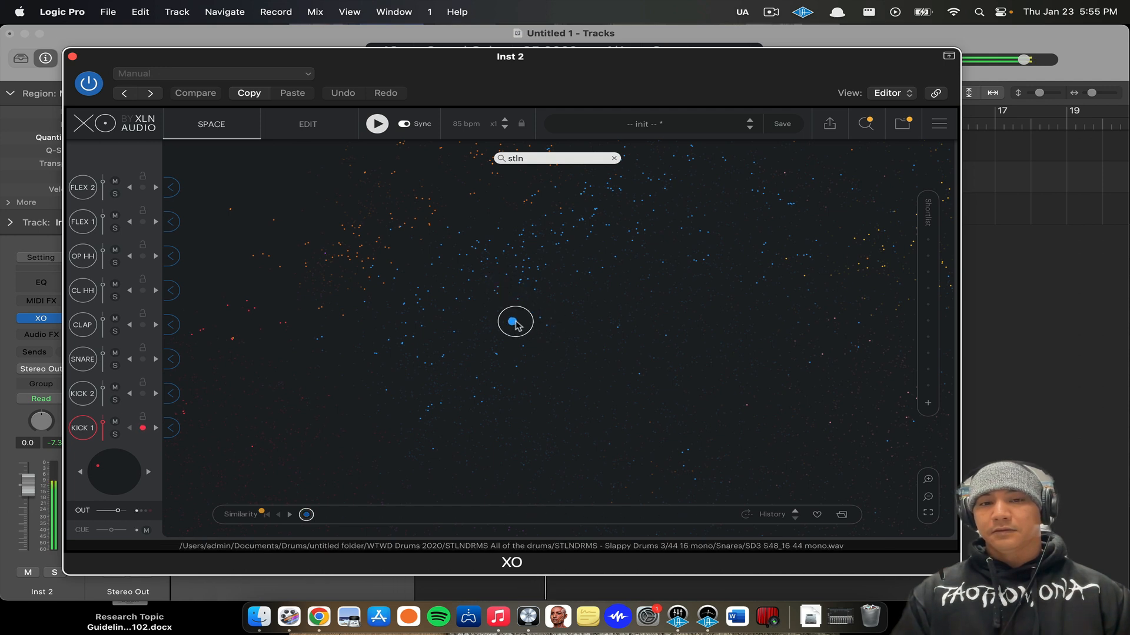
left_click(523, 345)
left_click(497, 353)
left_click(455, 332)
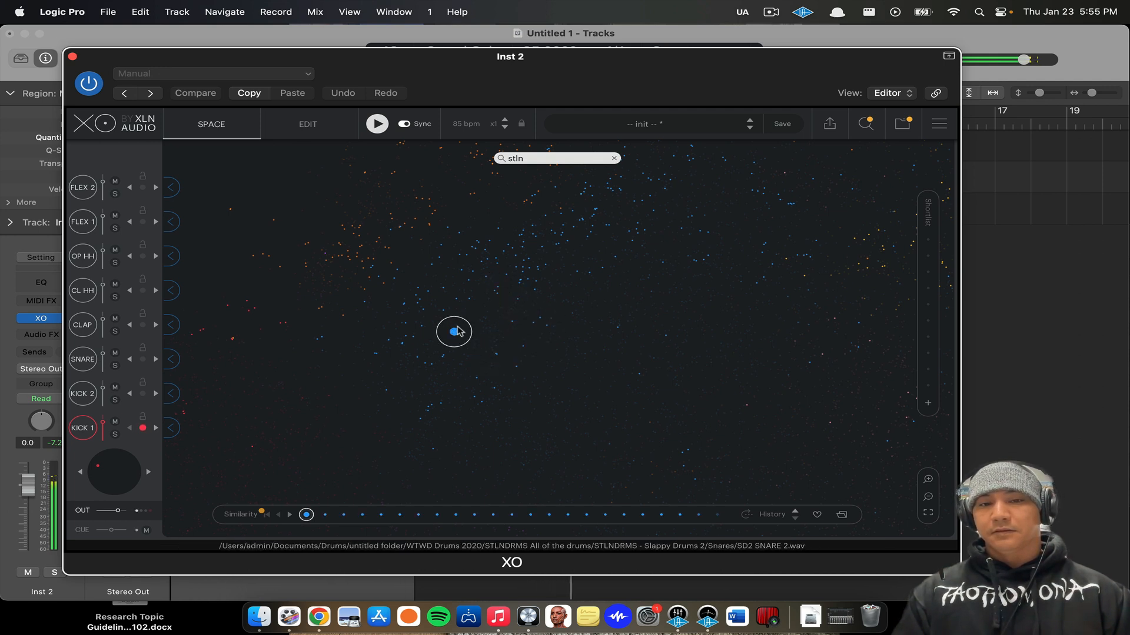
left_click(468, 297)
left_click(484, 276)
left_click(497, 259)
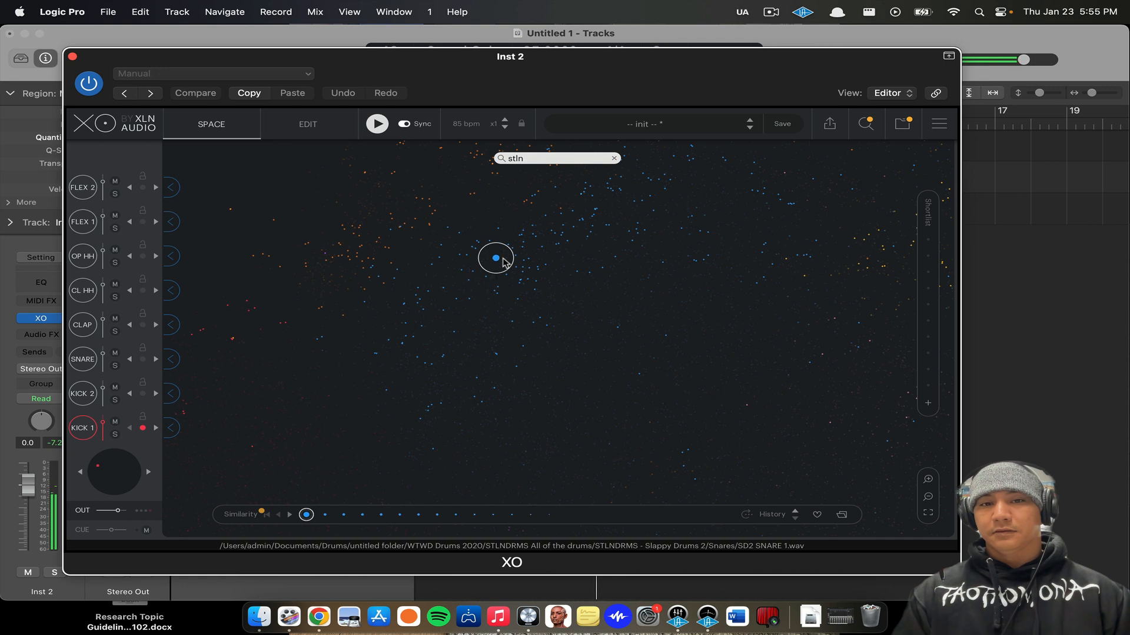
Load SD2 SNARE 23 into the SNARE slot and activate its sequencer steps 5, 9 and 13.
left_click(612, 220)
left_click(480, 322)
left_click(549, 284)
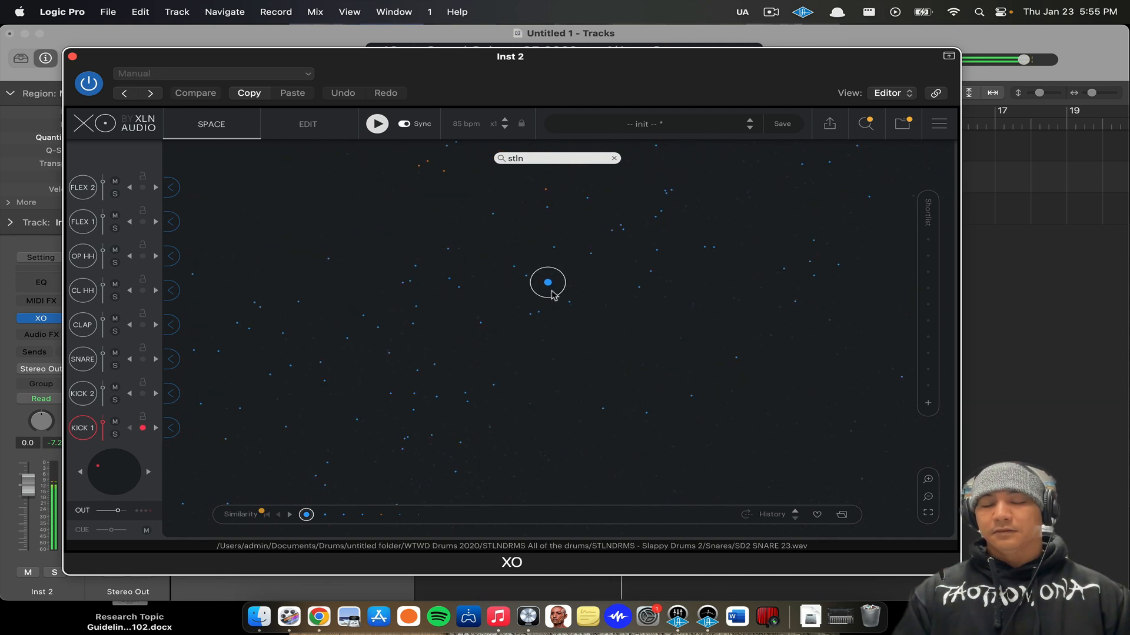
left_click(177, 359)
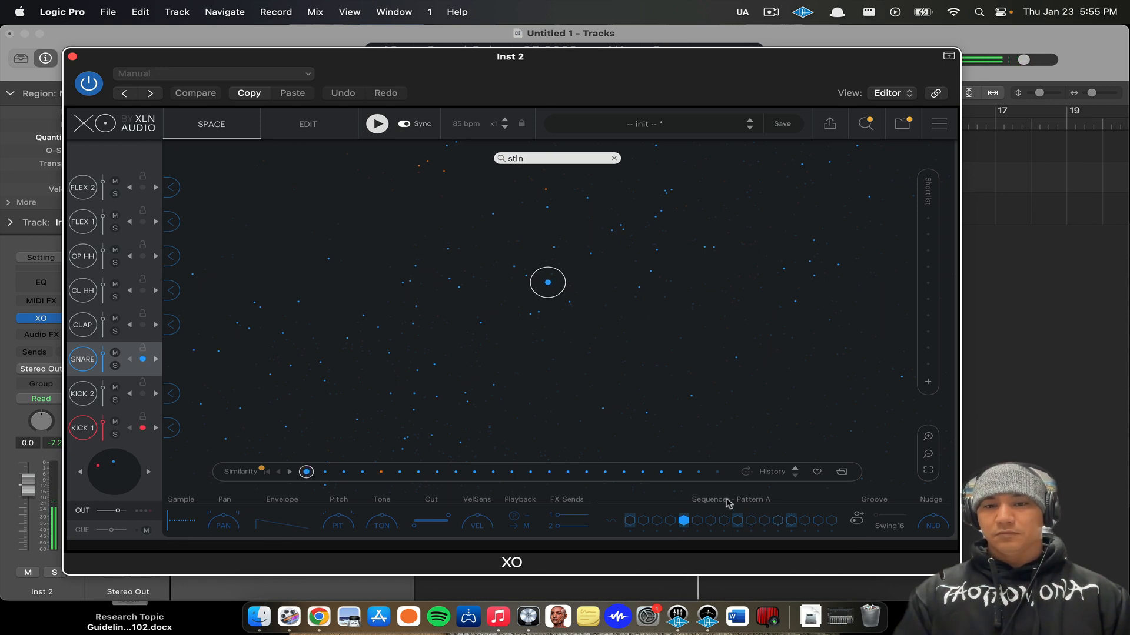
left_click(737, 521)
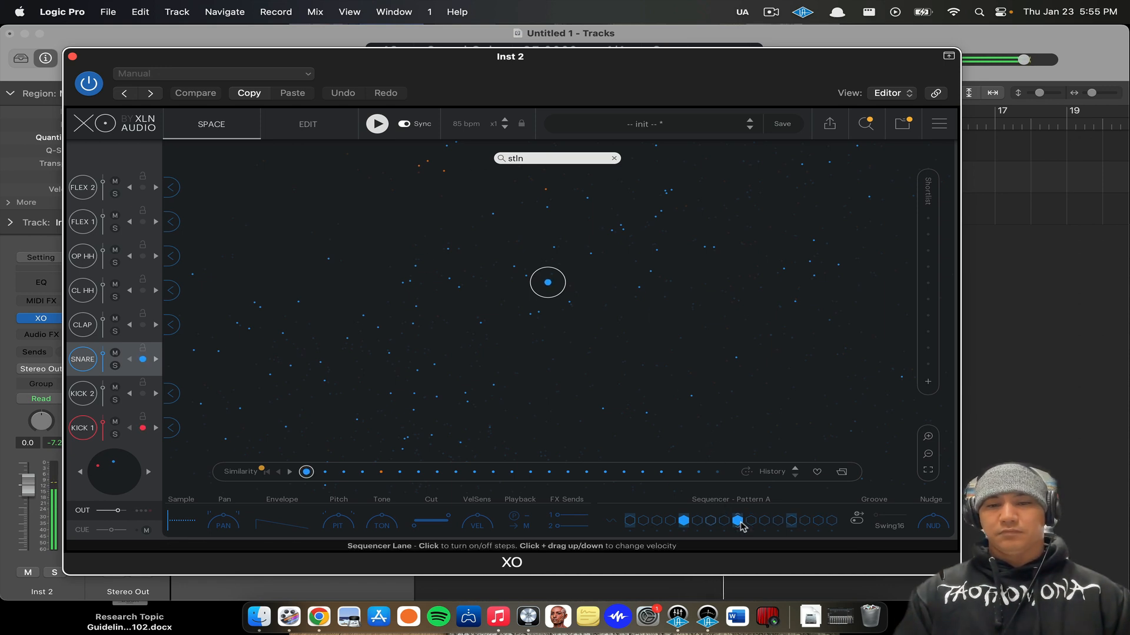
left_click(791, 521)
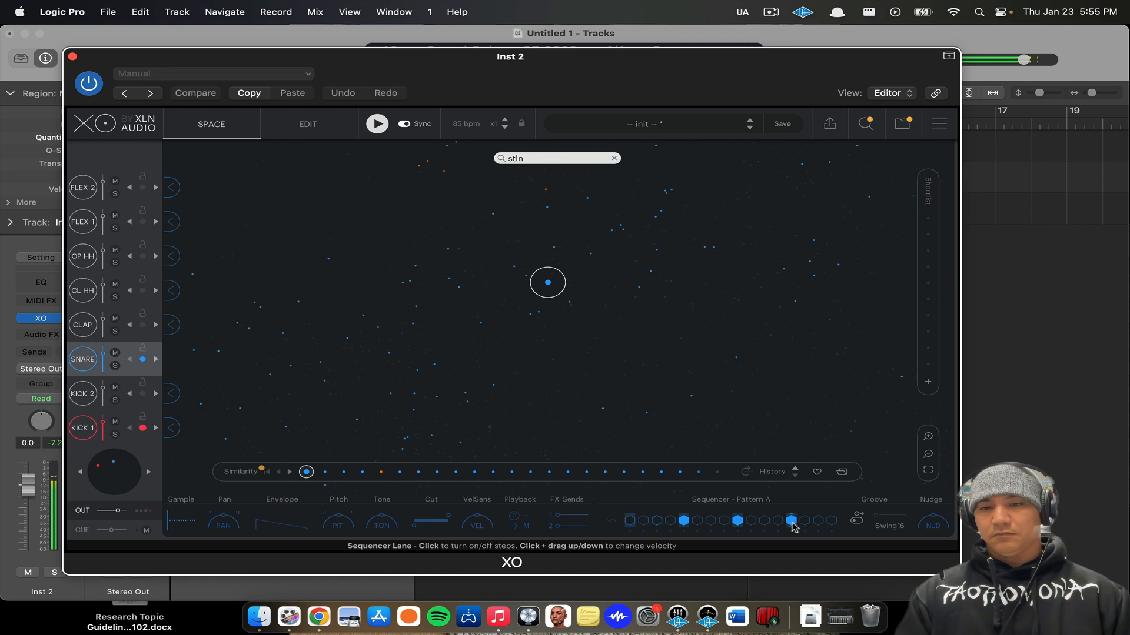
Add KICK 1 hits on steps 11 and 14 in the Edit view and lower the snare's timing nudge.
left_click(315, 125)
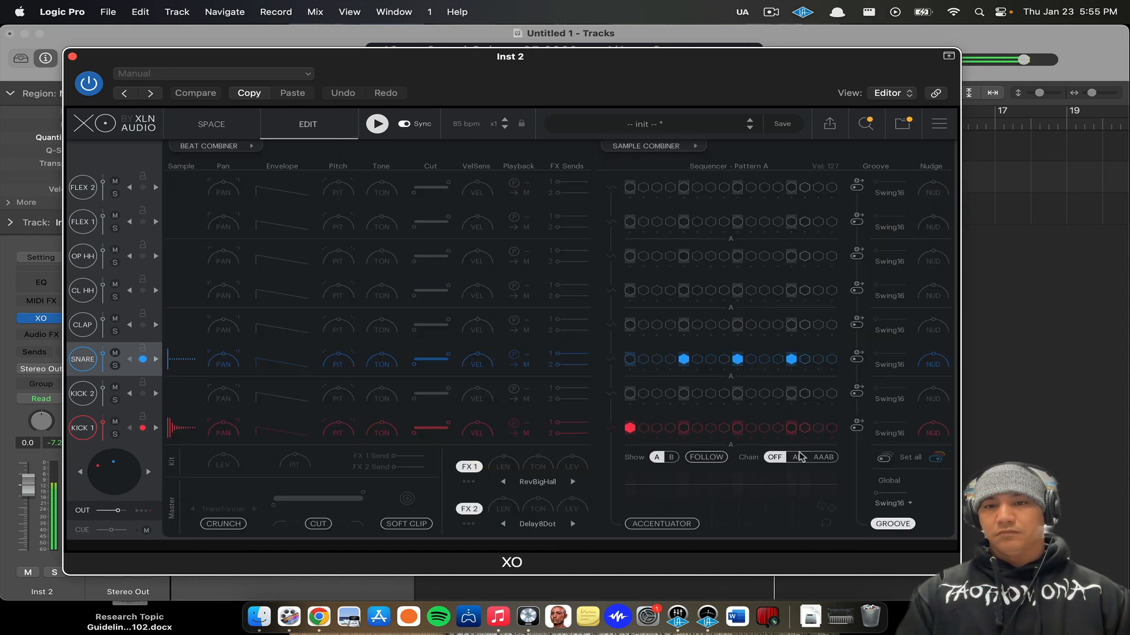
left_click(764, 429)
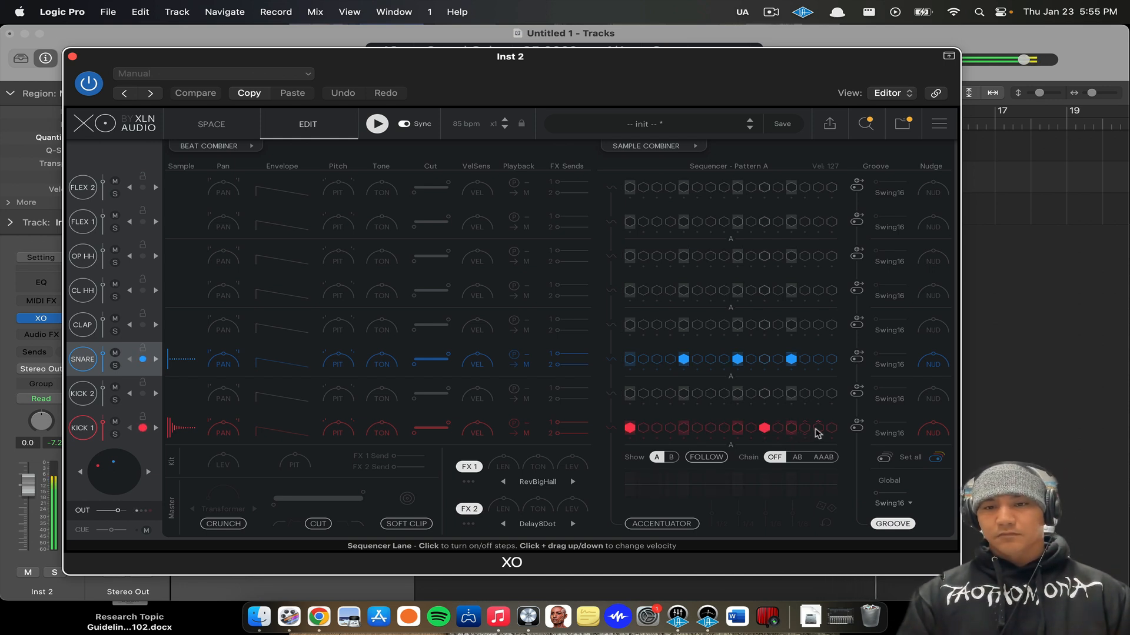
left_click(809, 430)
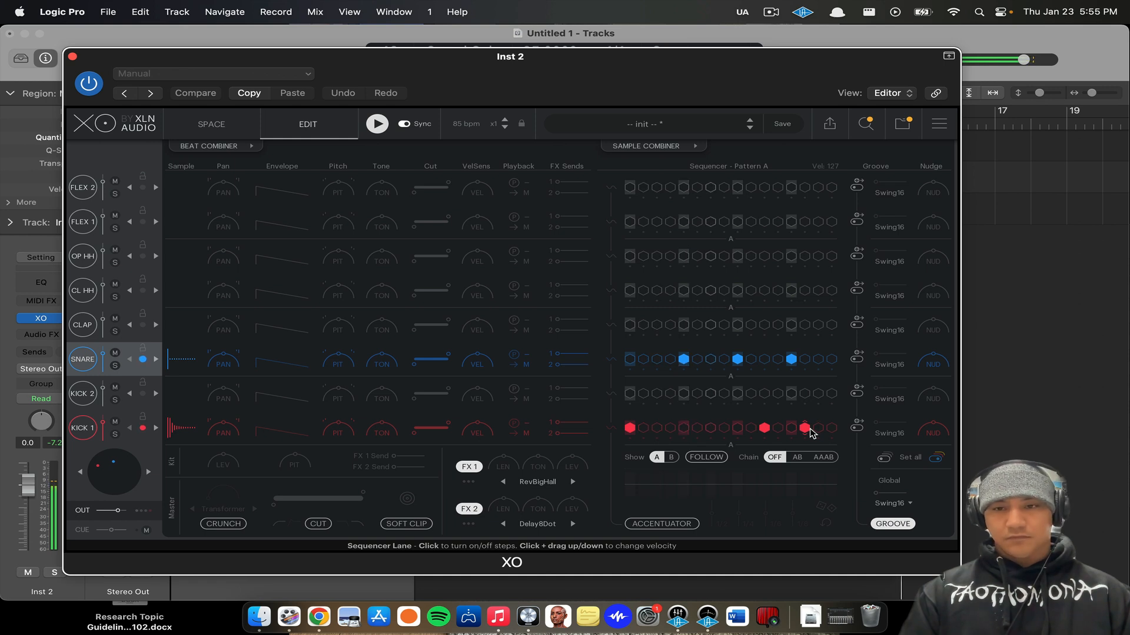
left_click_drag(932, 359, 910, 362)
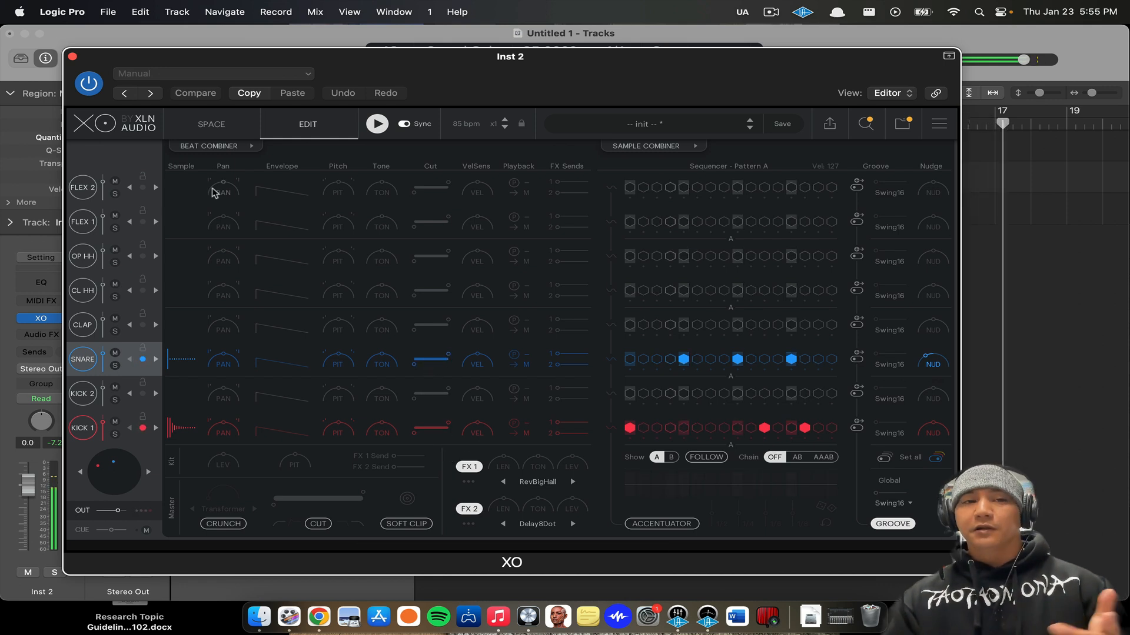
Close the XO window, enable a playback cycle over bars 1 to 5, and restart playback.
left_click(72, 57)
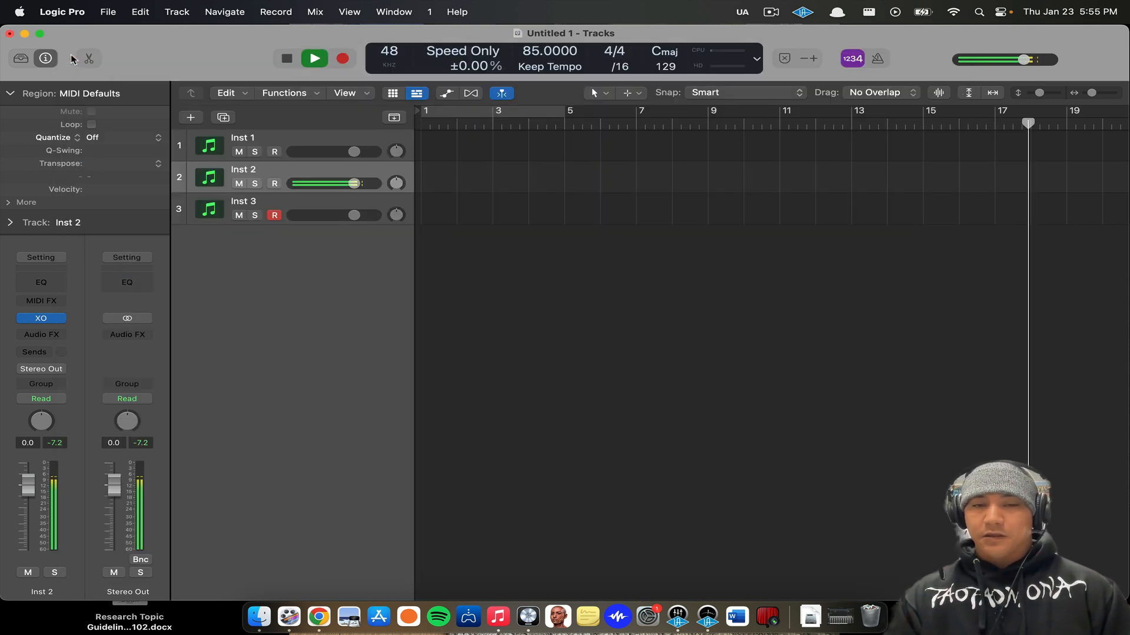
left_click(469, 112)
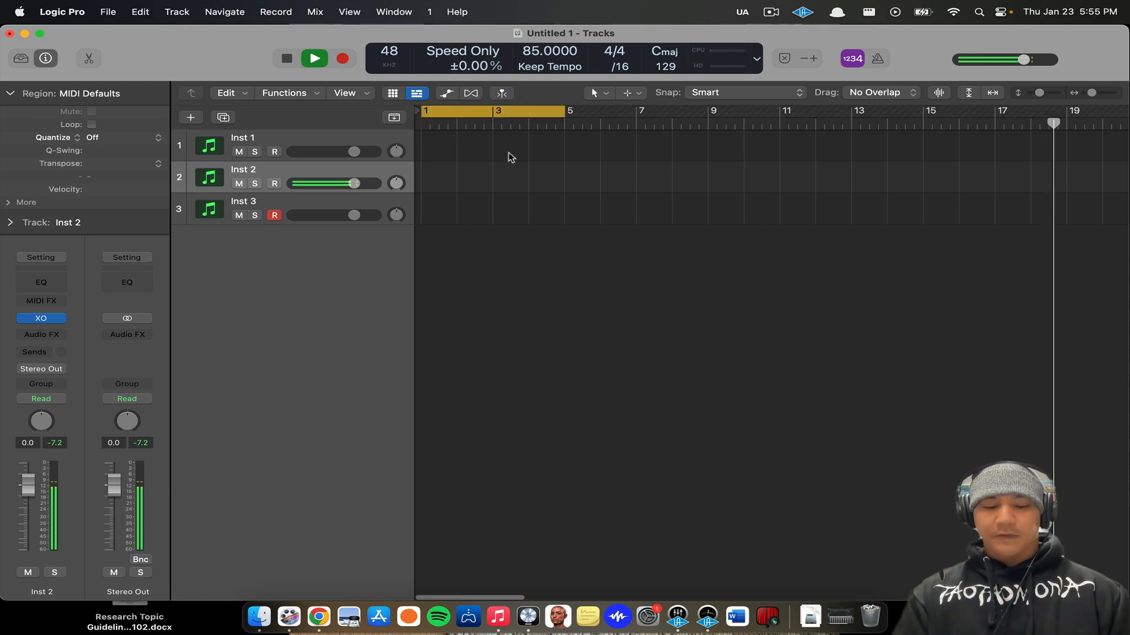
key("space")
key("space")
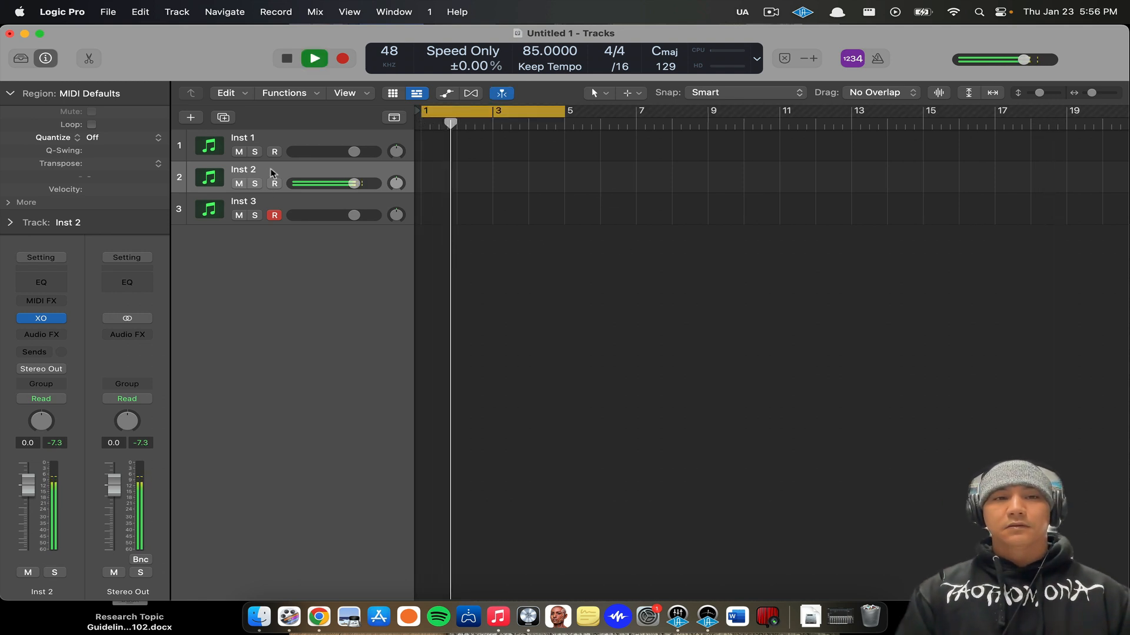
Reopen XO's Space view and load SD3 S60_16 44 mono from the yellow cluster into the CL HH slot.
left_click(41, 318)
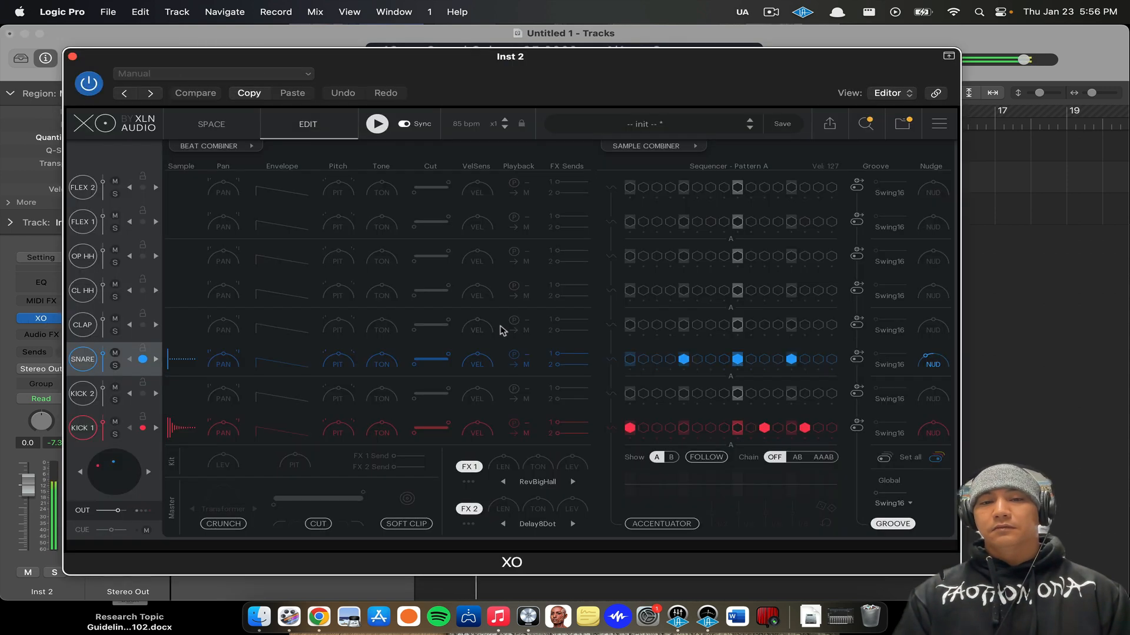
left_click(219, 126)
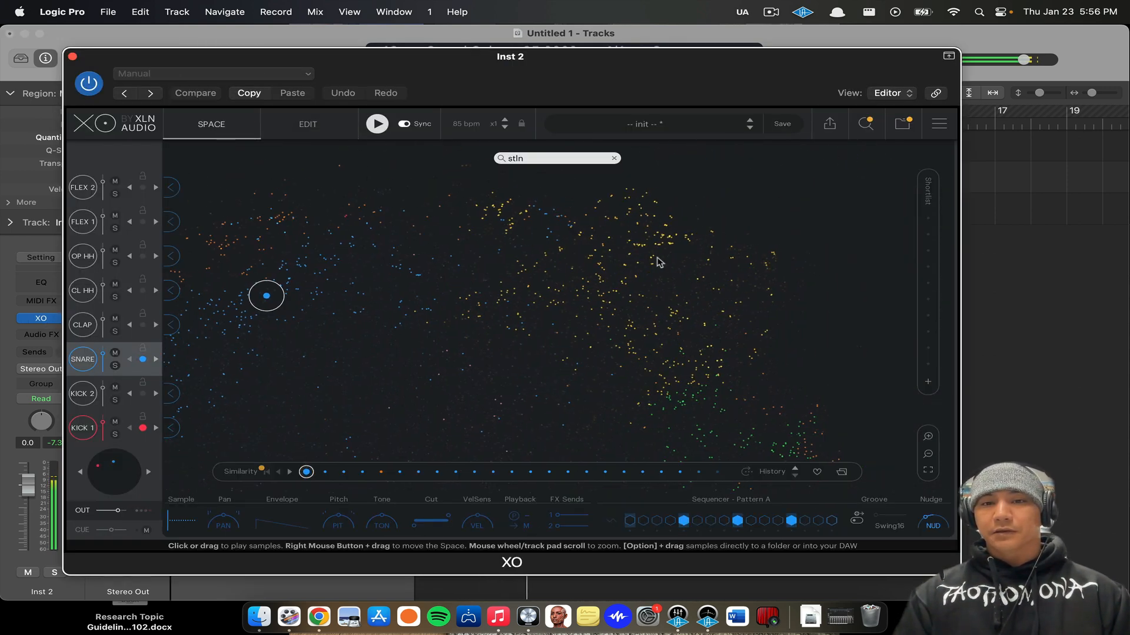
left_click_drag(657, 261, 484, 390)
scroll(621, 286, "up", 5)
left_click(514, 394)
scroll(514, 393, "down", 3)
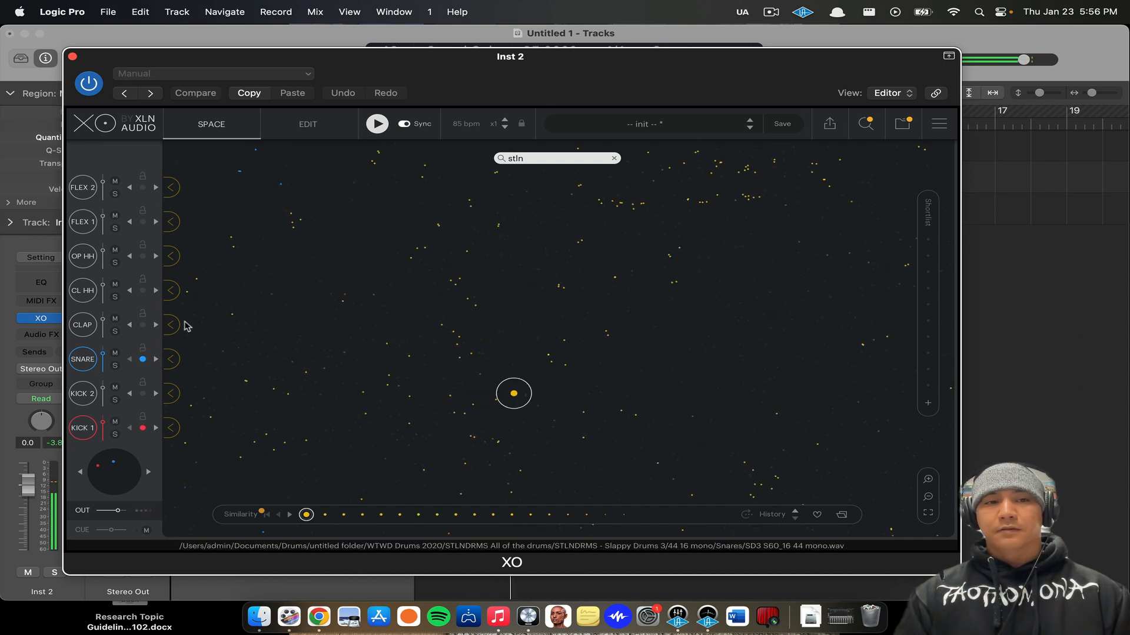
left_click(174, 297)
Activate every odd-numbered step from 1 to 15 in the closed hi-hat's sequencer lane.
left_click(630, 520)
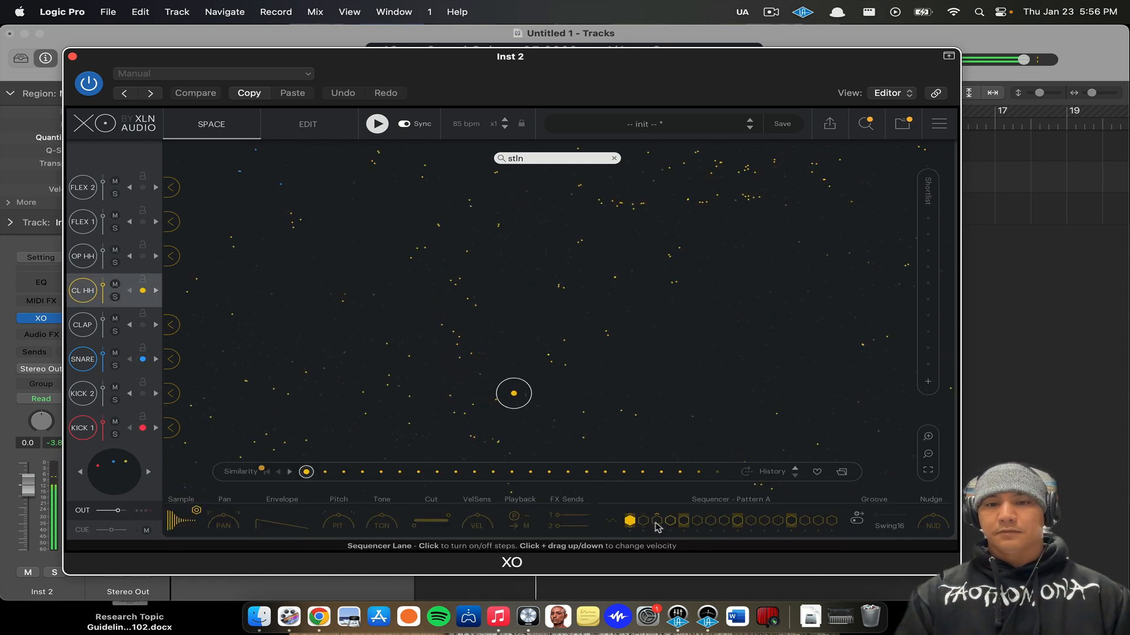
left_click(657, 520)
left_click(683, 520)
left_click(710, 520)
left_click(737, 520)
left_click(764, 520)
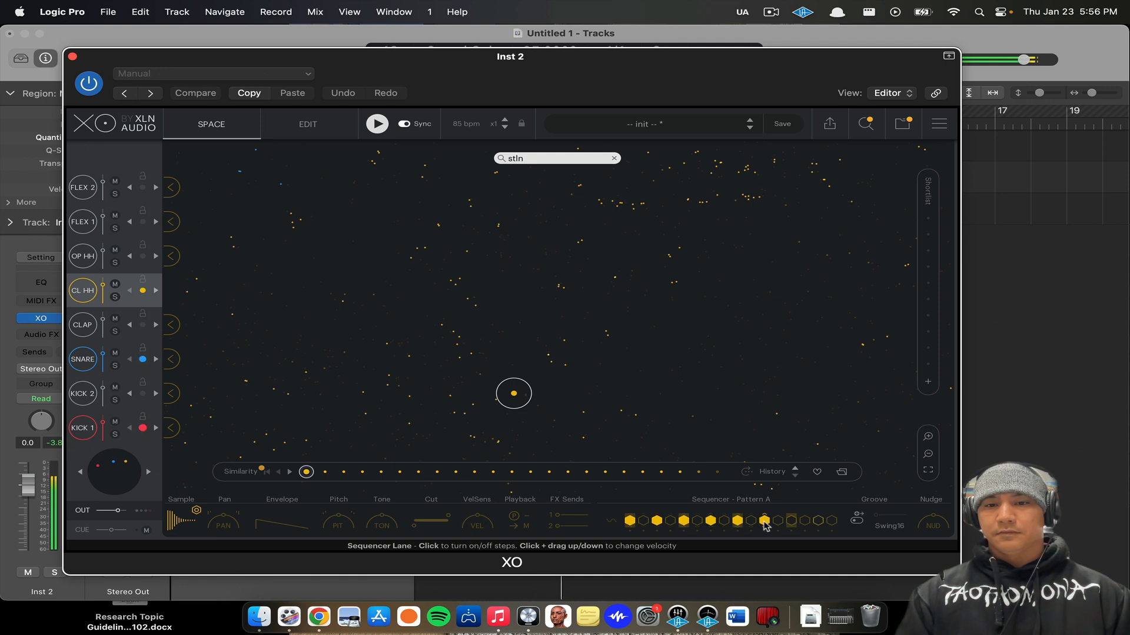
left_click(791, 520)
left_click(818, 520)
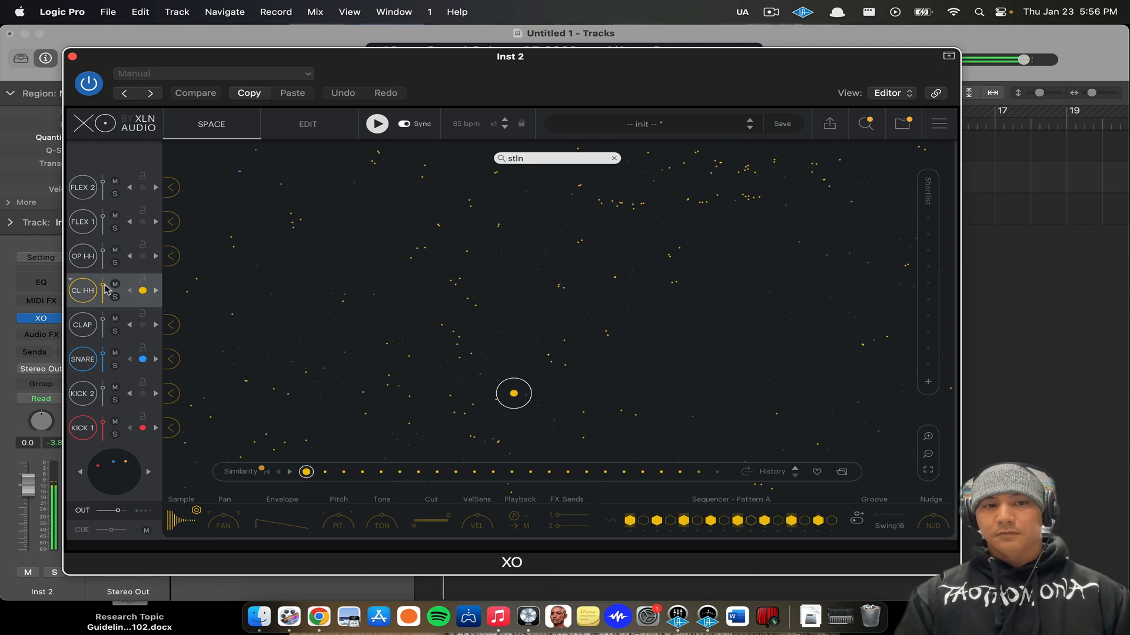
Shape the closed hi-hat by lowering its level, cutting its lows, and setting decay to 45% and timing nudge to 57%.
left_click_drag(106, 290, 107, 298)
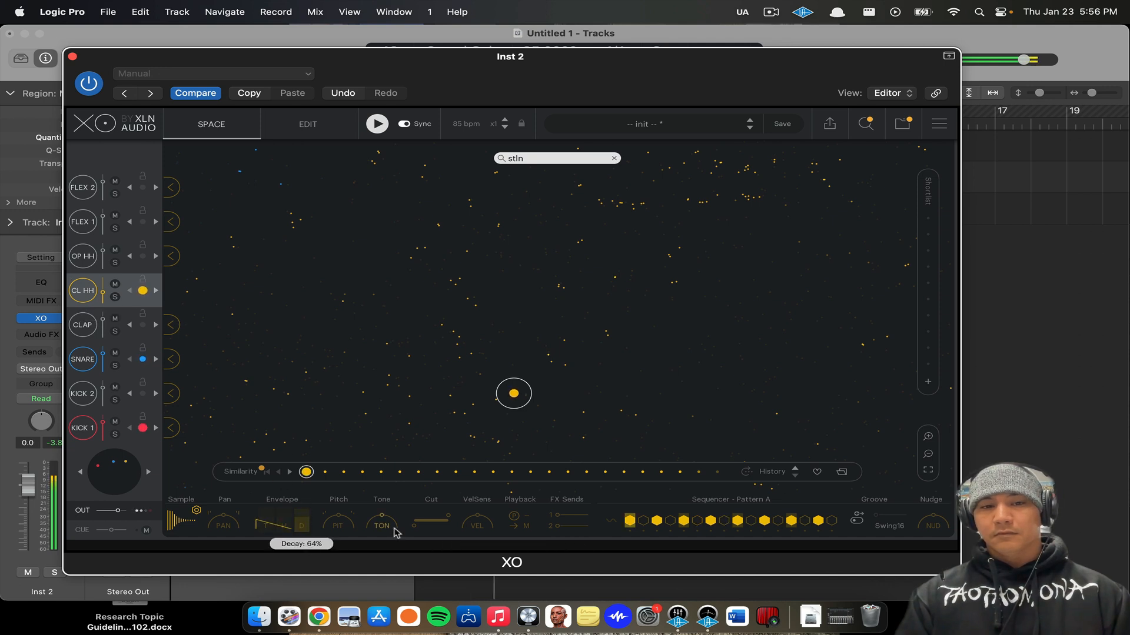
left_click_drag(414, 526, 424, 525)
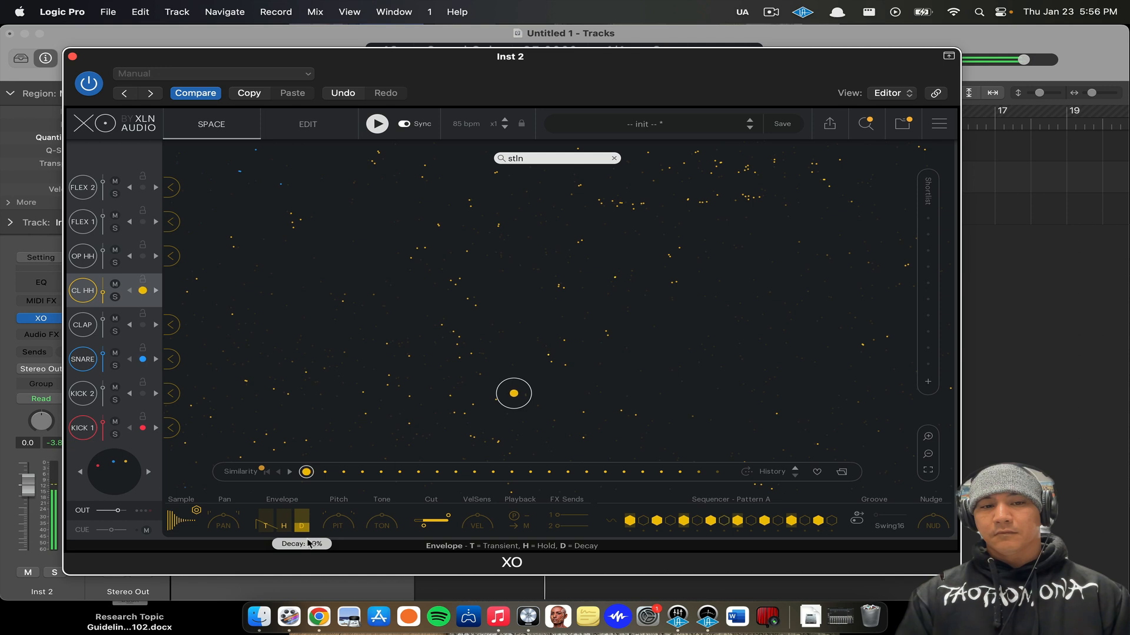
left_click_drag(308, 540, 308, 538)
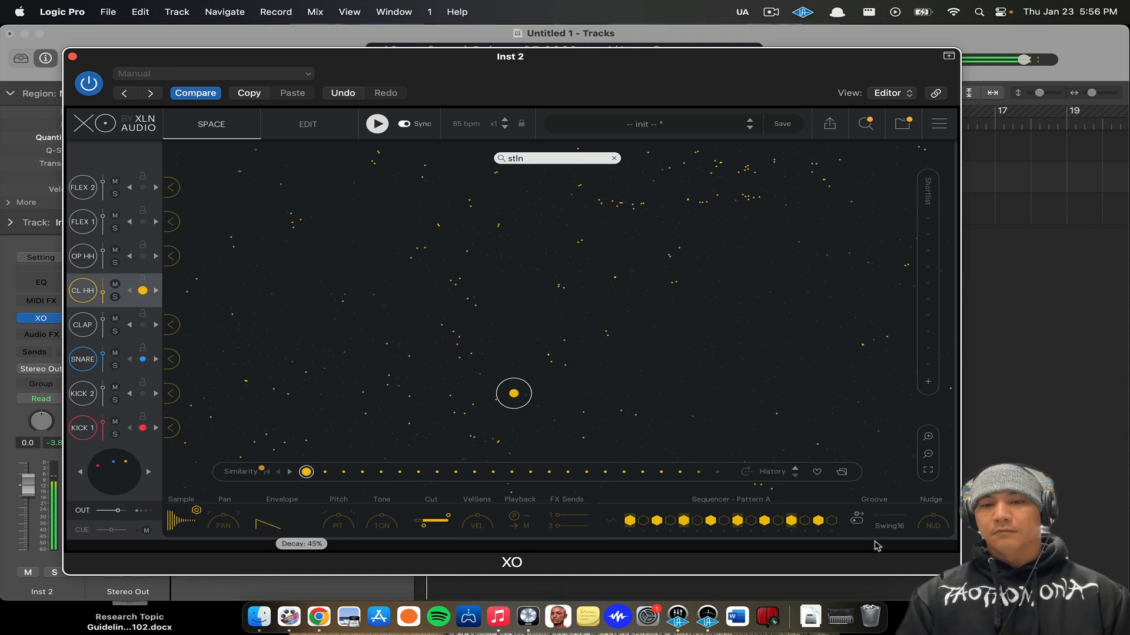
mouse_move(947, 522)
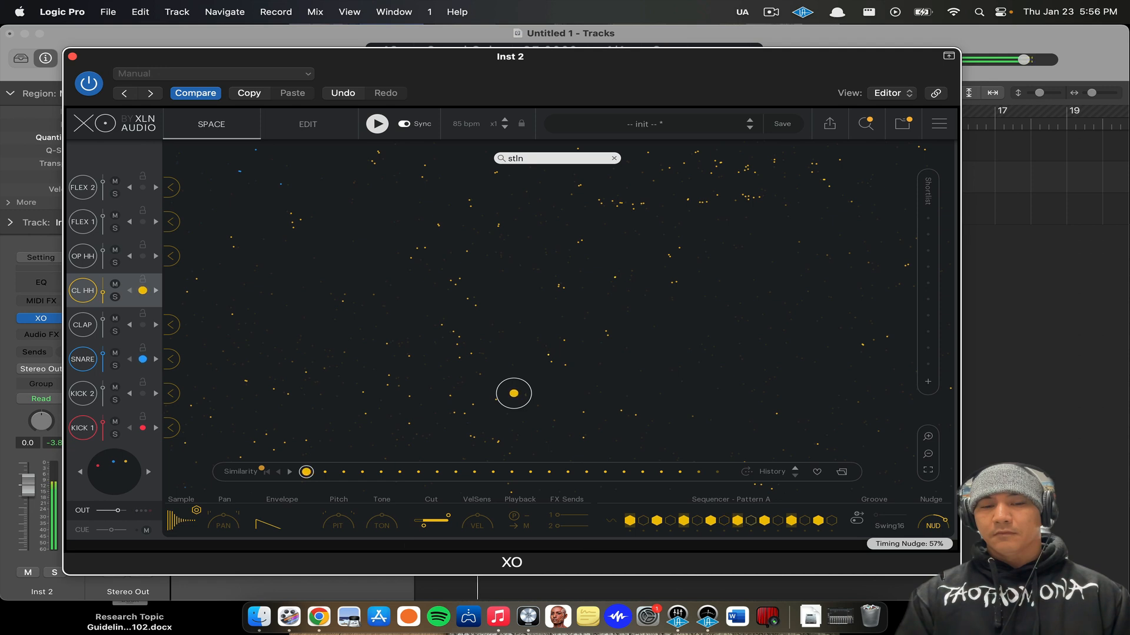
Switch to the snare lane in XO while the loop plays, and close the plug-in window.
mouse_move(105, 298)
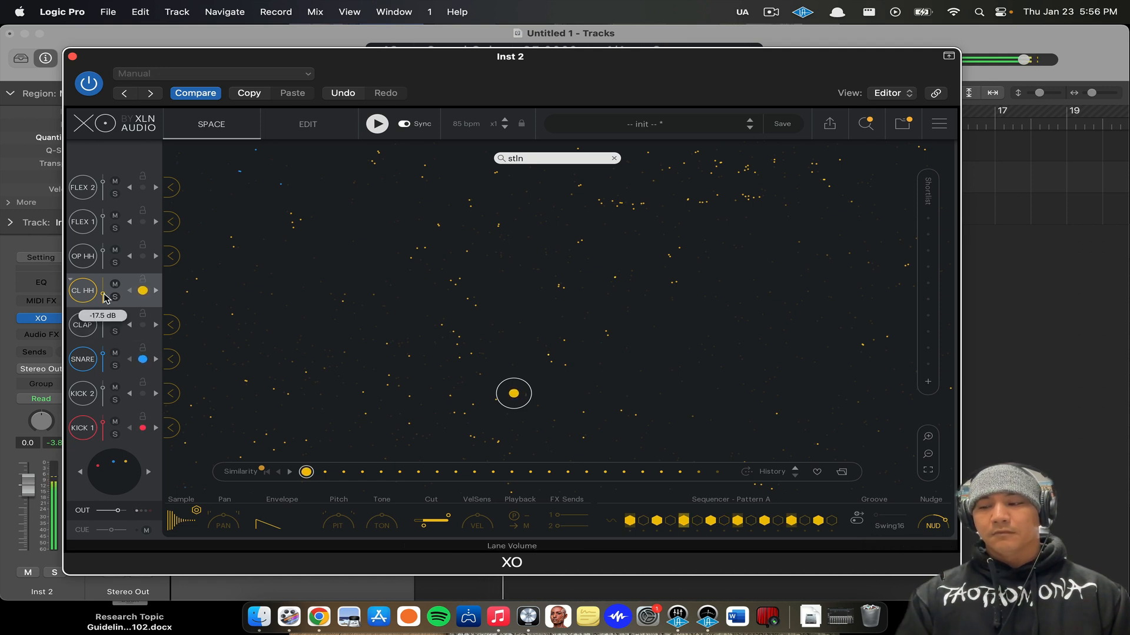
mouse_move(103, 363)
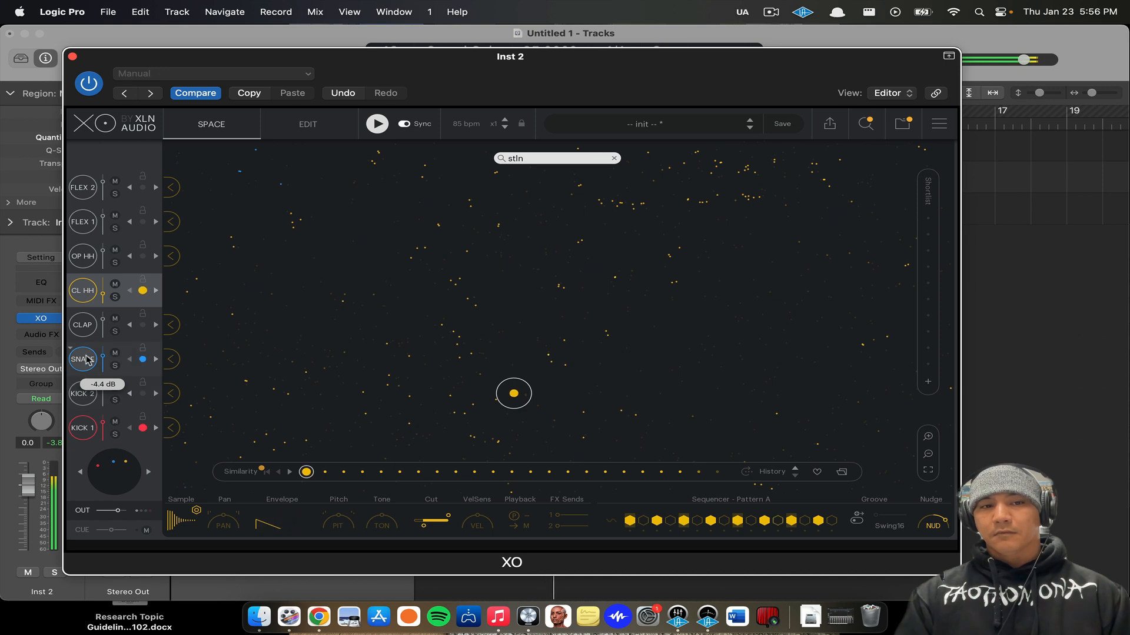
left_click(82, 360)
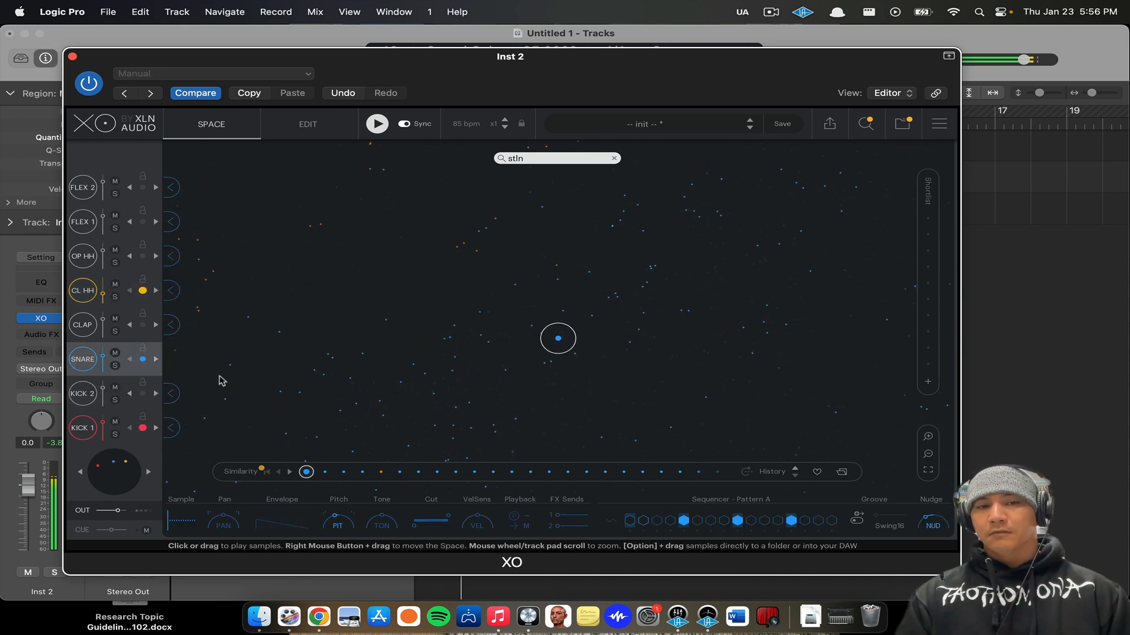
mouse_move(102, 300)
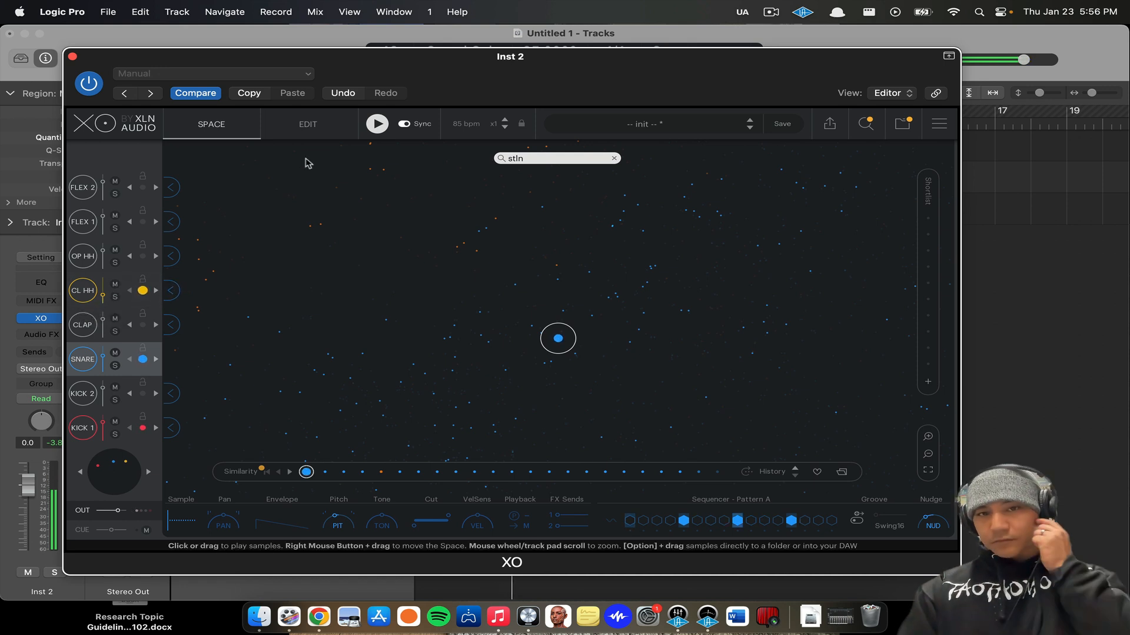
left_click(72, 57)
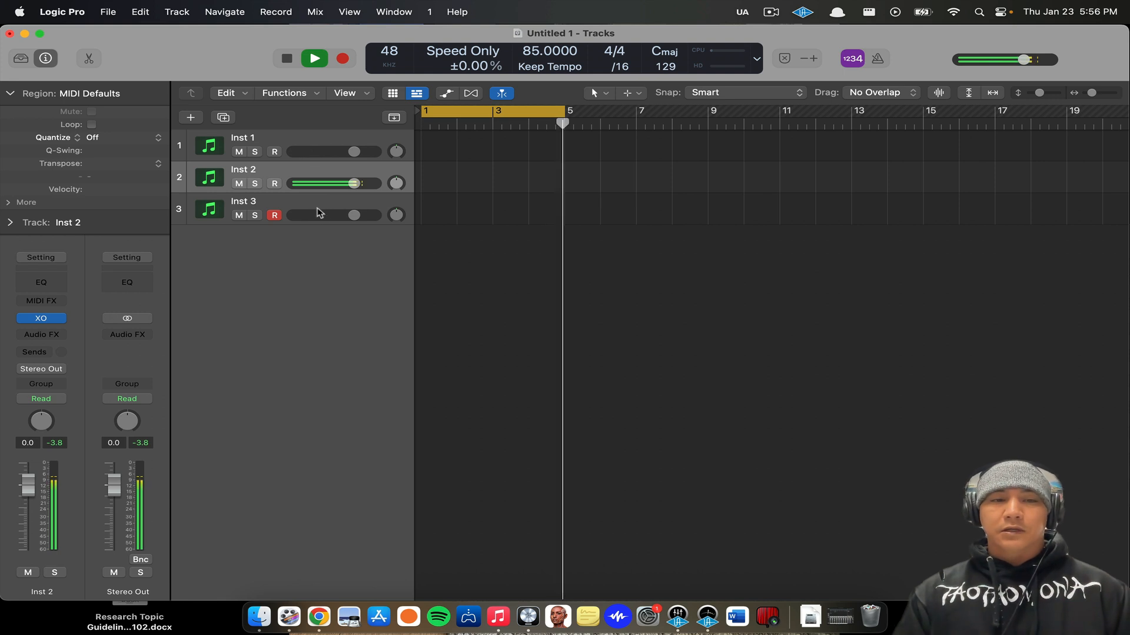
Open SubLabXL on the Inst 3 track with its Captain Crunch preset, and move the plug-in window aside.
left_click(296, 210)
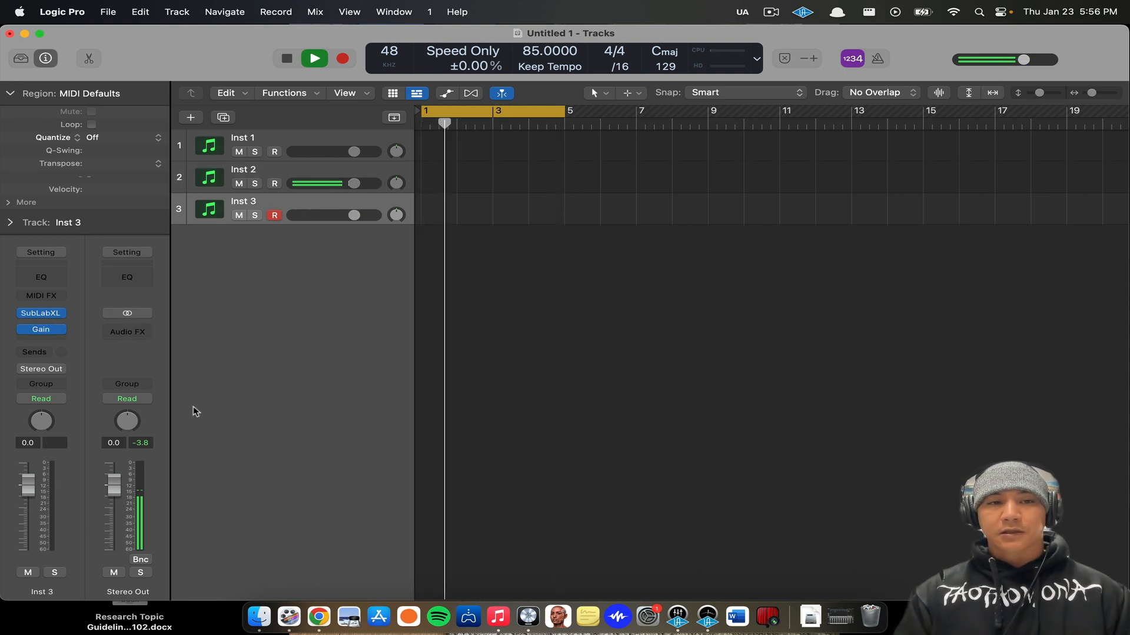
left_click(41, 313)
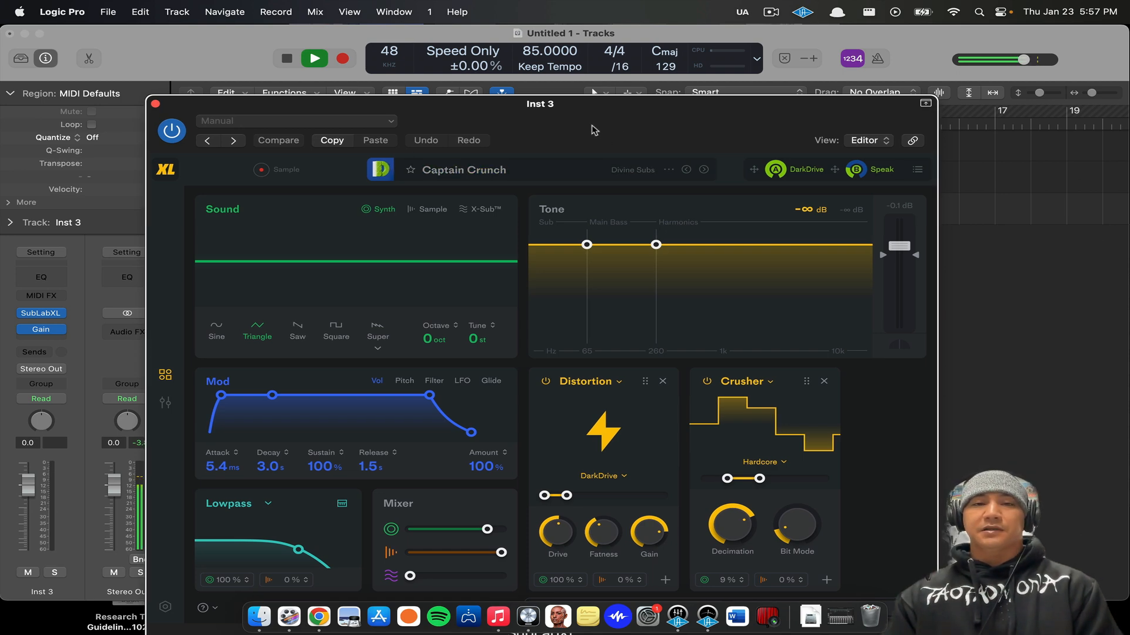
left_click_drag(592, 126, 449, 112)
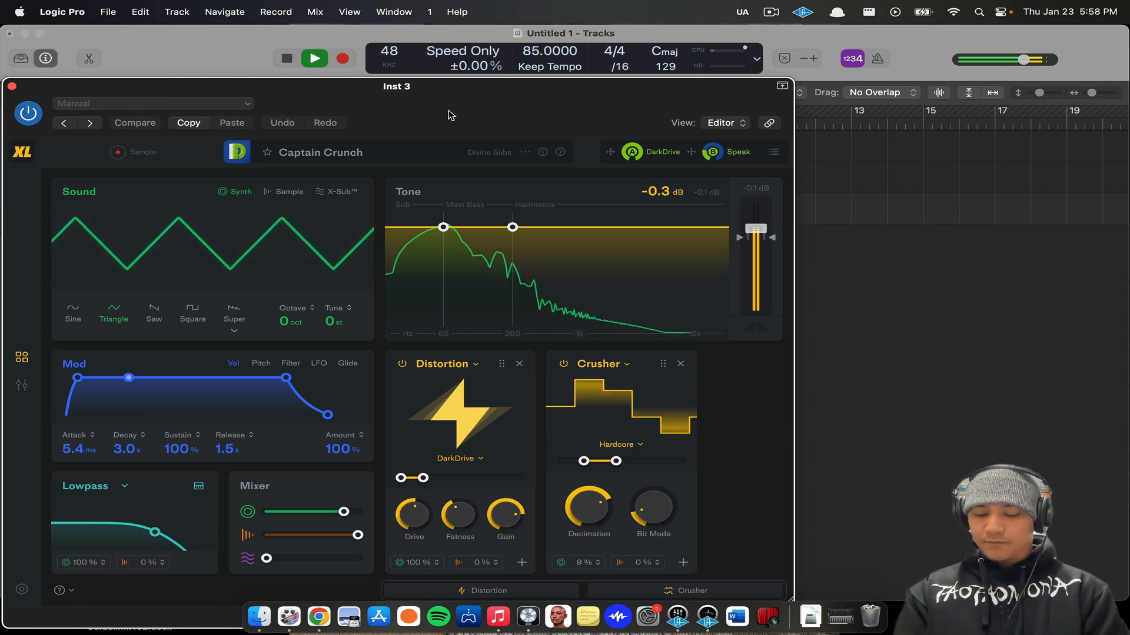
Switch to screenset 6 and enlarge its Tracks window to fill the display.
key("6")
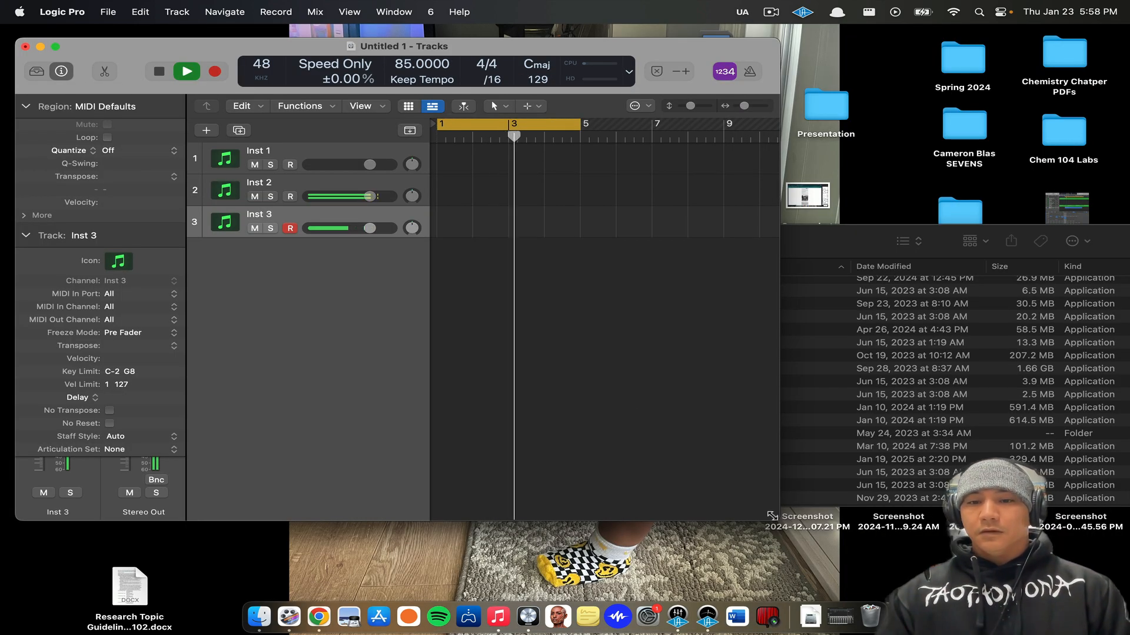
left_click_drag(779, 521, 1129, 600)
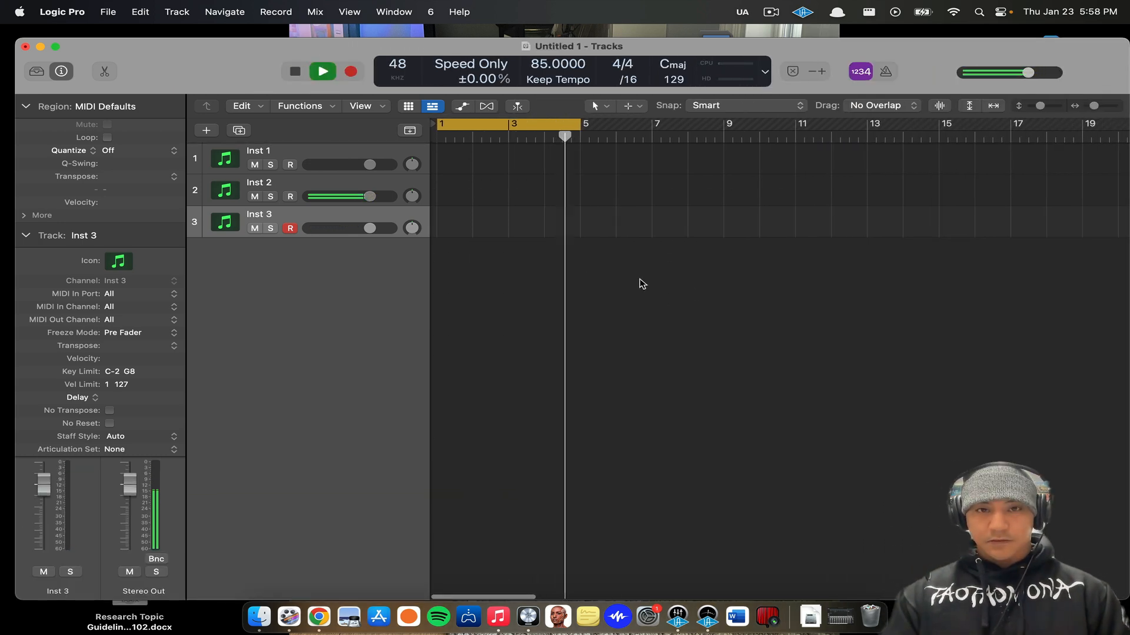
Record a SubLabXL bass take on the Inst 3 track within the cycle range.
key("r")
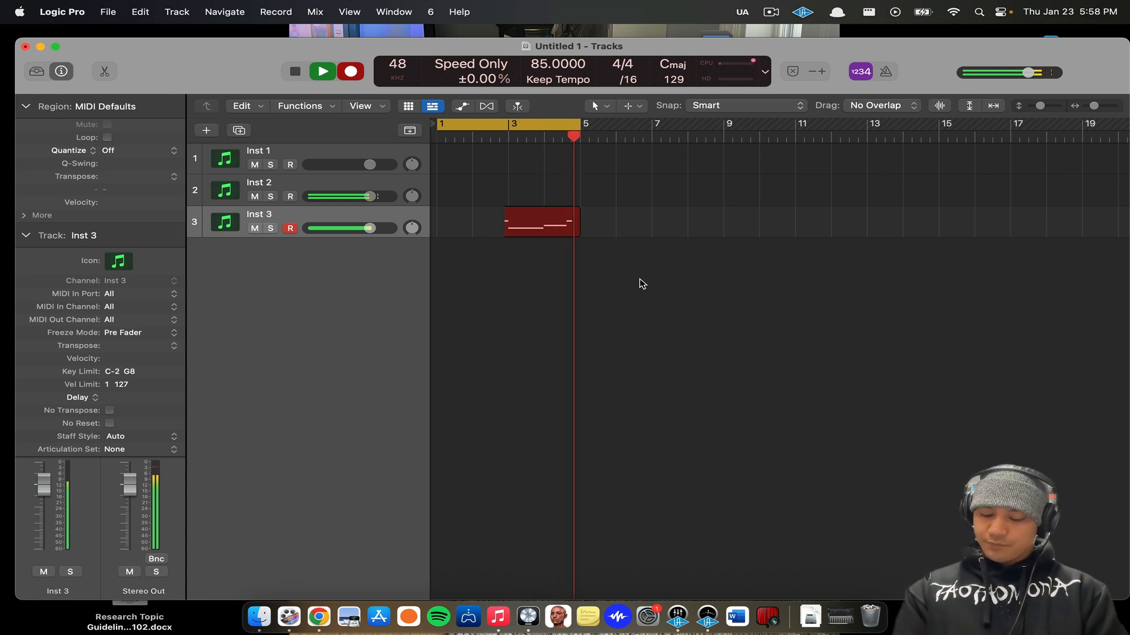
key("space")
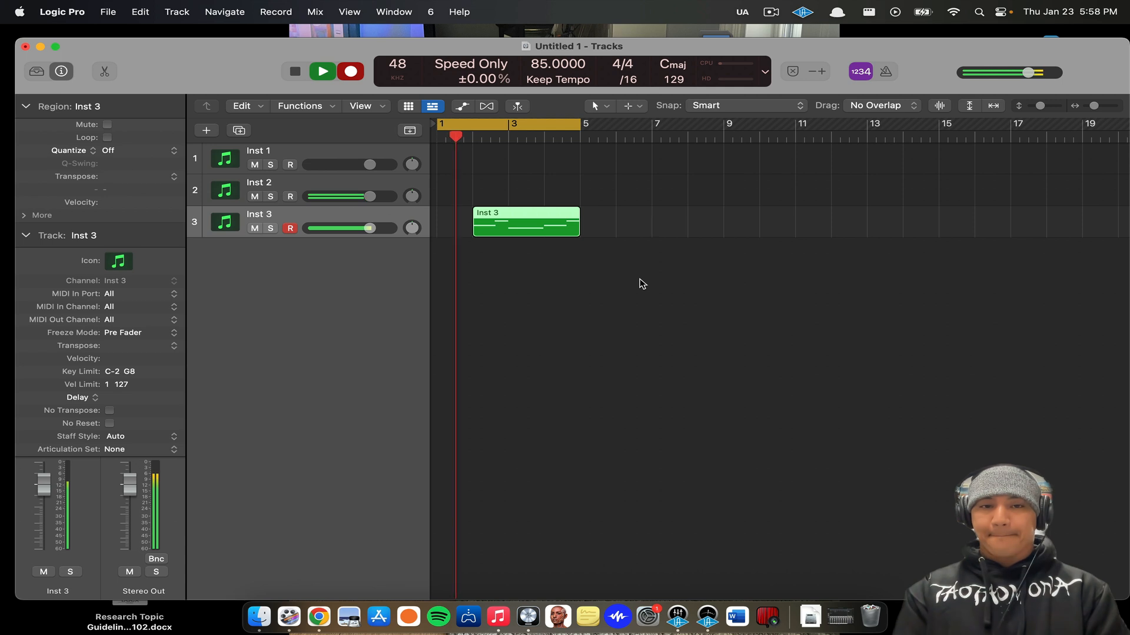
left_click(642, 284)
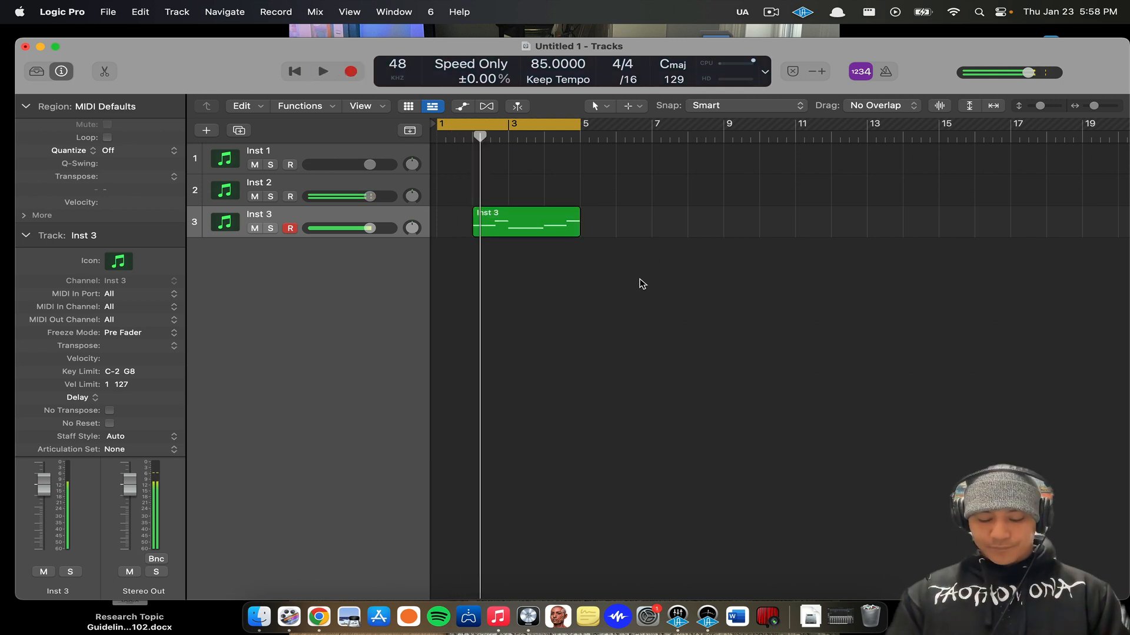
key("space")
Trim the start of the recorded bass region and move it to bar 1, with its notes open in the Piano Roll.
mouse_move(521, 231)
left_mouse_down()
mouse_move(495, 231)
mouse_move(504, 230)
left_mouse_up()
double_click(536, 224)
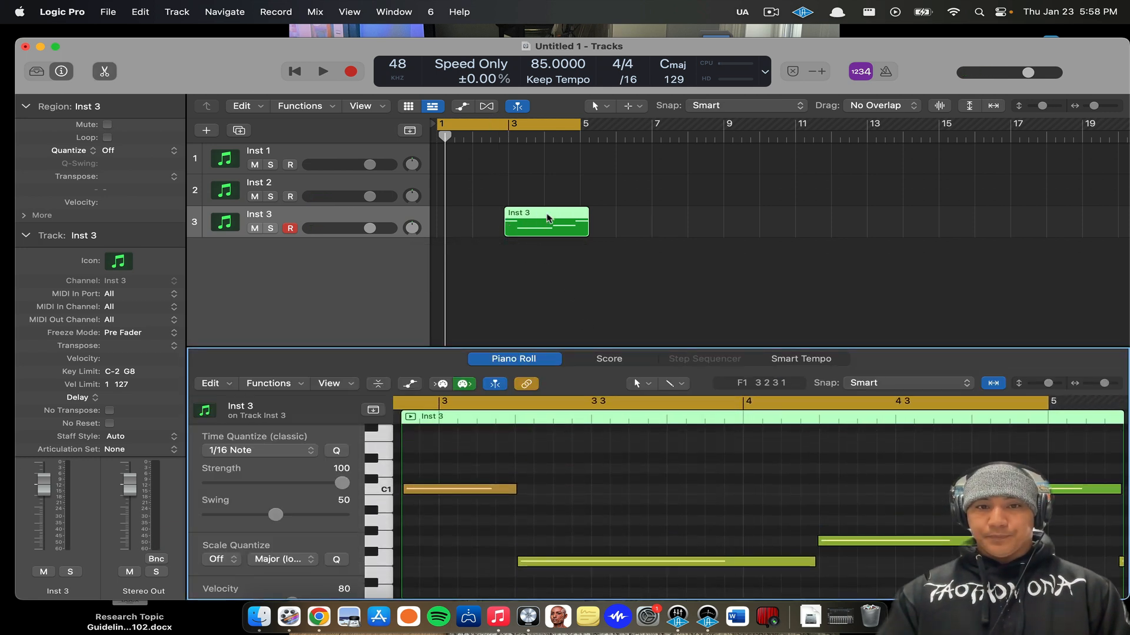
mouse_move(547, 218)
left_mouse_down()
mouse_move(484, 216)
mouse_move(510, 231)
mouse_move(533, 220)
left_mouse_up()
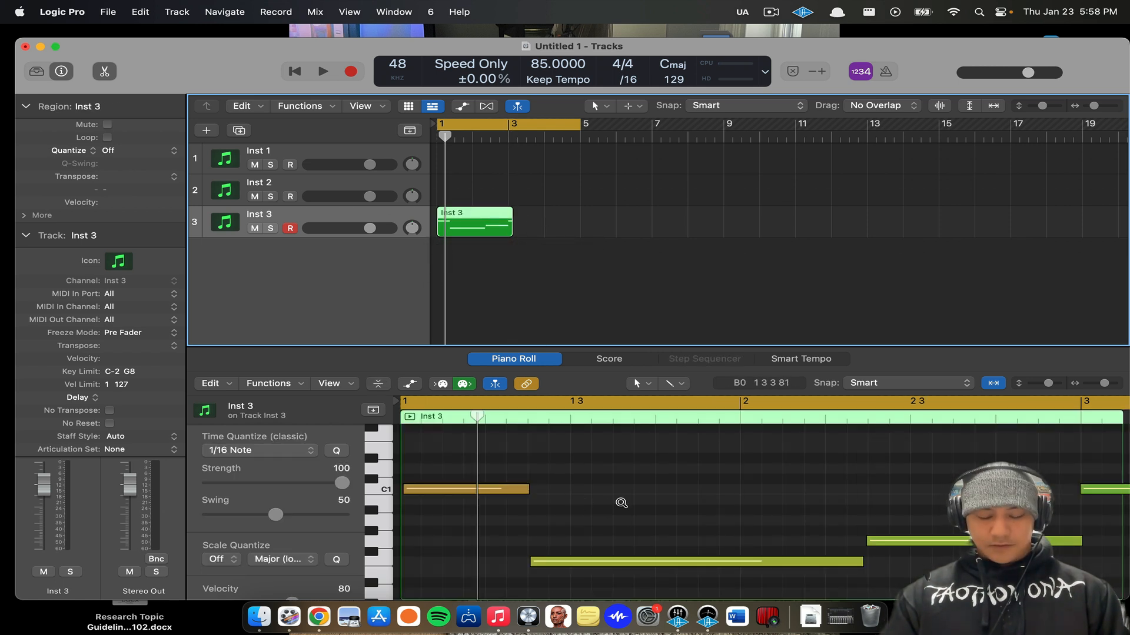
Delete the C1 note at bar 3 from the bass region and play the remaining notes back.
scroll(621, 503, "down", 5)
scroll(622, 504, "down", 2)
left_click(693, 459)
scroll(694, 458, "right", 2)
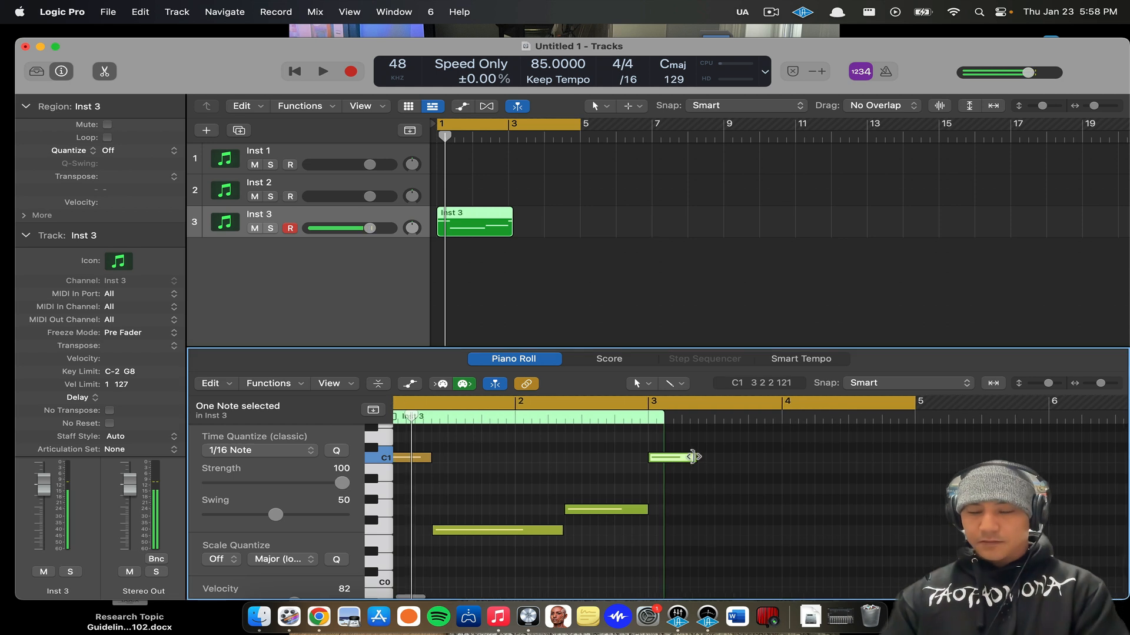
key("Delete")
left_click_drag(650, 440, 394, 563)
scroll(454, 531, "left", 1)
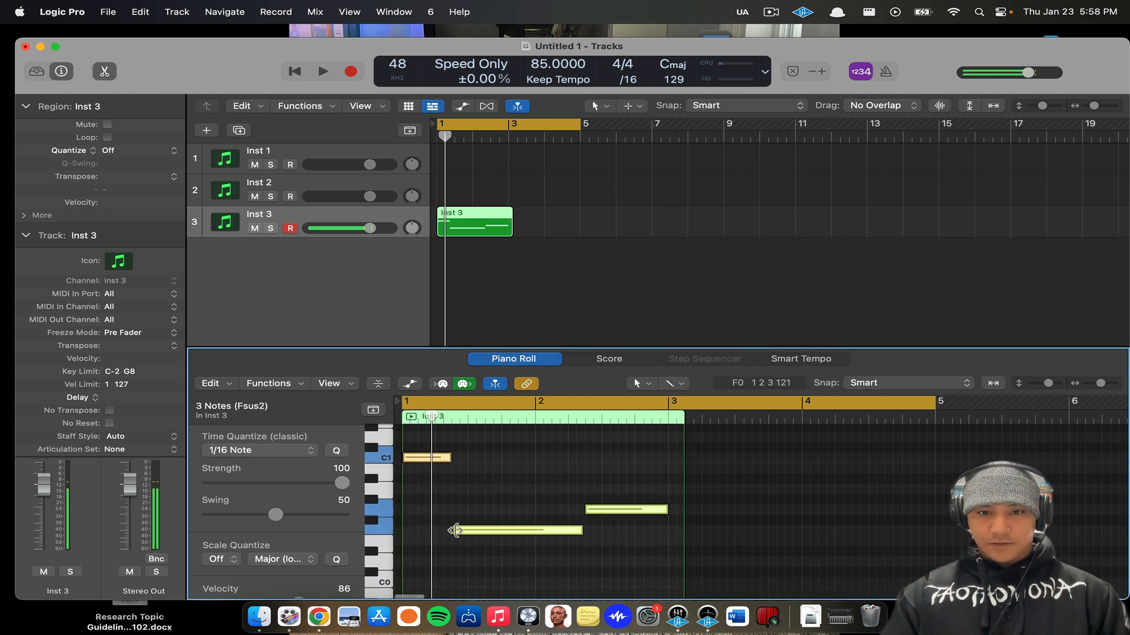
left_click(531, 455)
key("space")
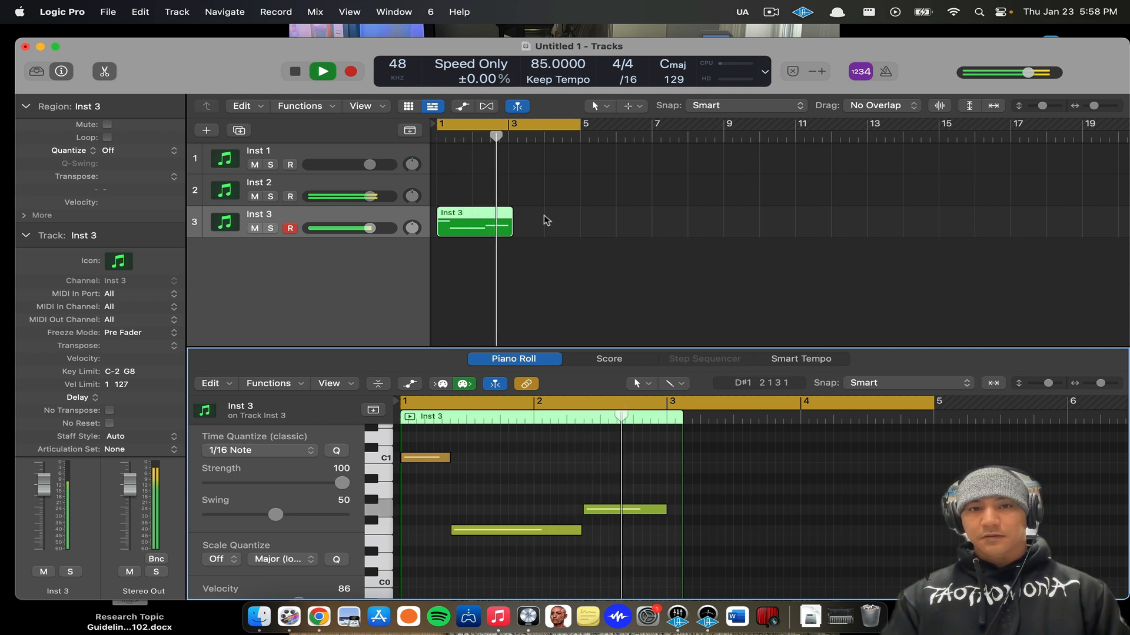
Discard the first bass take and record a new one on Inst 3 over bars 1 to 3.
left_click(406, 245)
key("space")
key("Delete")
key("r")
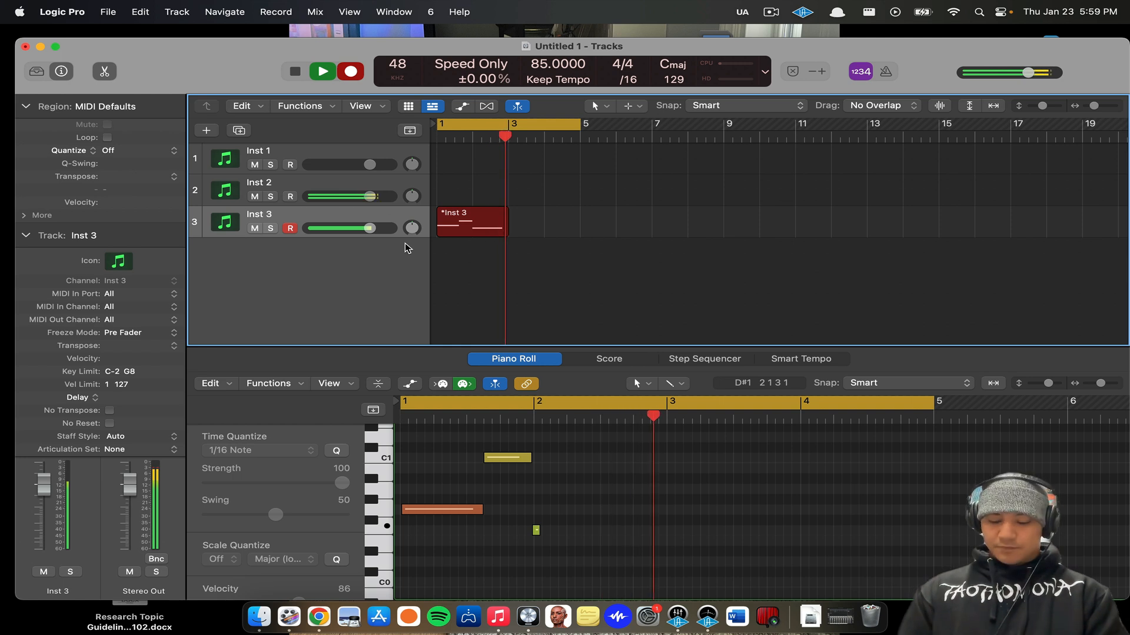
key("space")
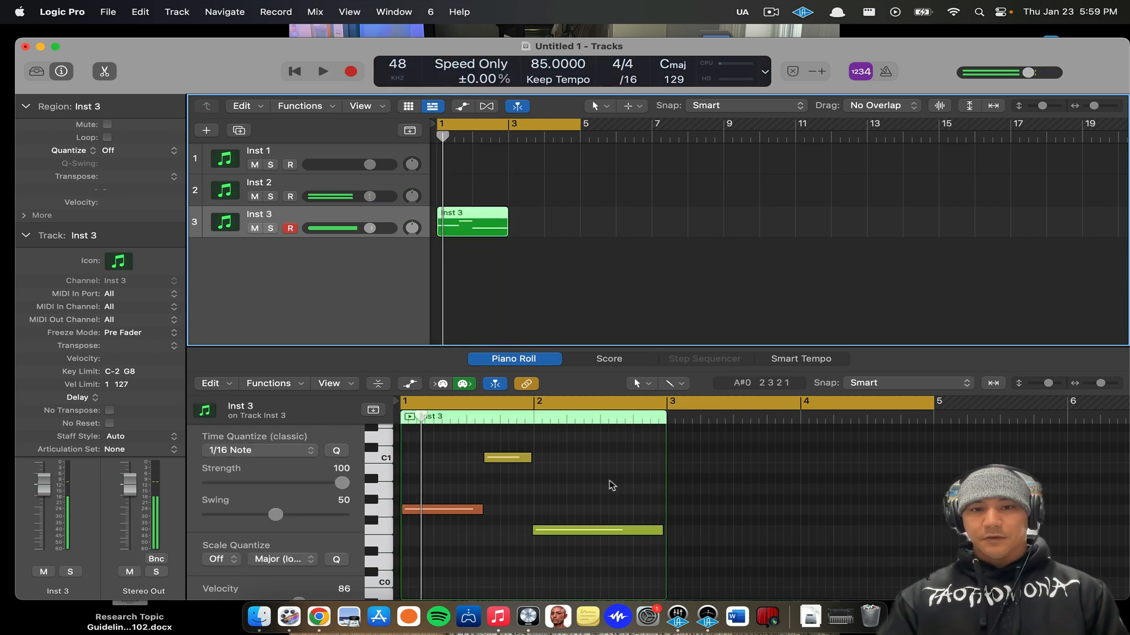
Quantize the recorded bass notes to 1/16, and set the quantize strength to 39 for the first note.
left_click_drag(603, 545, 400, 450)
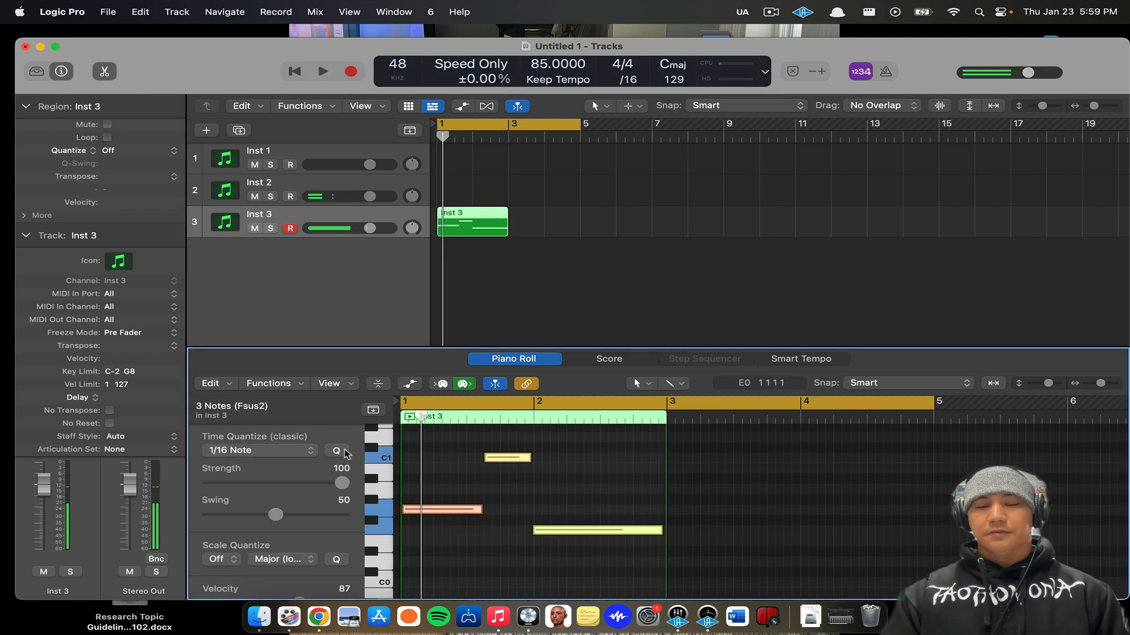
left_click_drag(461, 481, 448, 536)
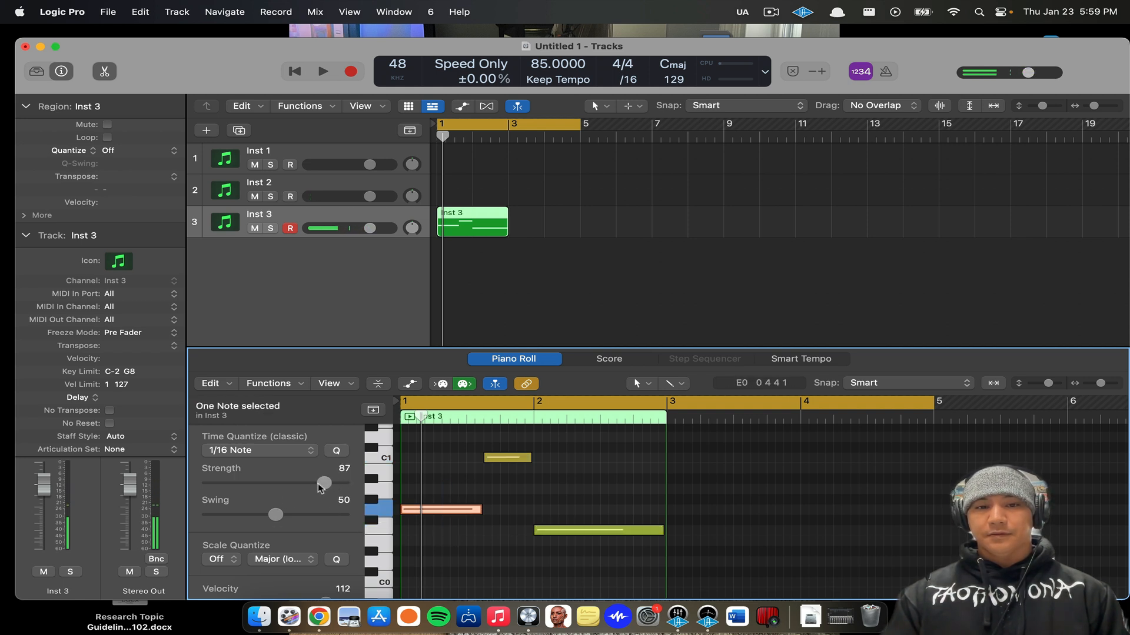
left_click_drag(278, 485, 242, 486)
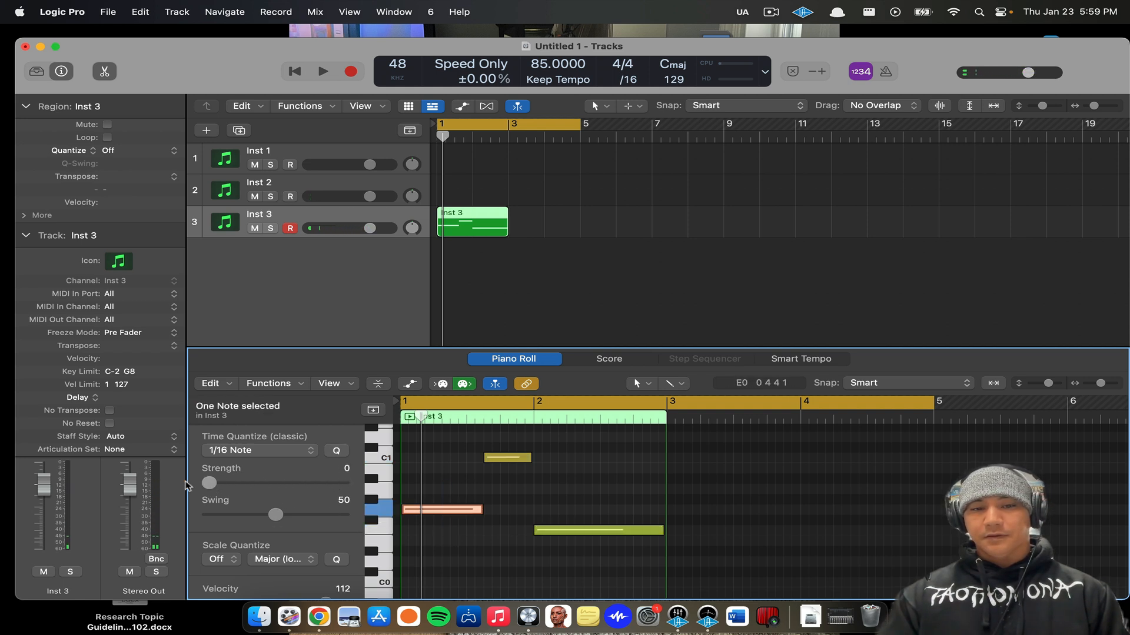
Set the first bass note's velocity to 99.
scroll(273, 485, "down", 3)
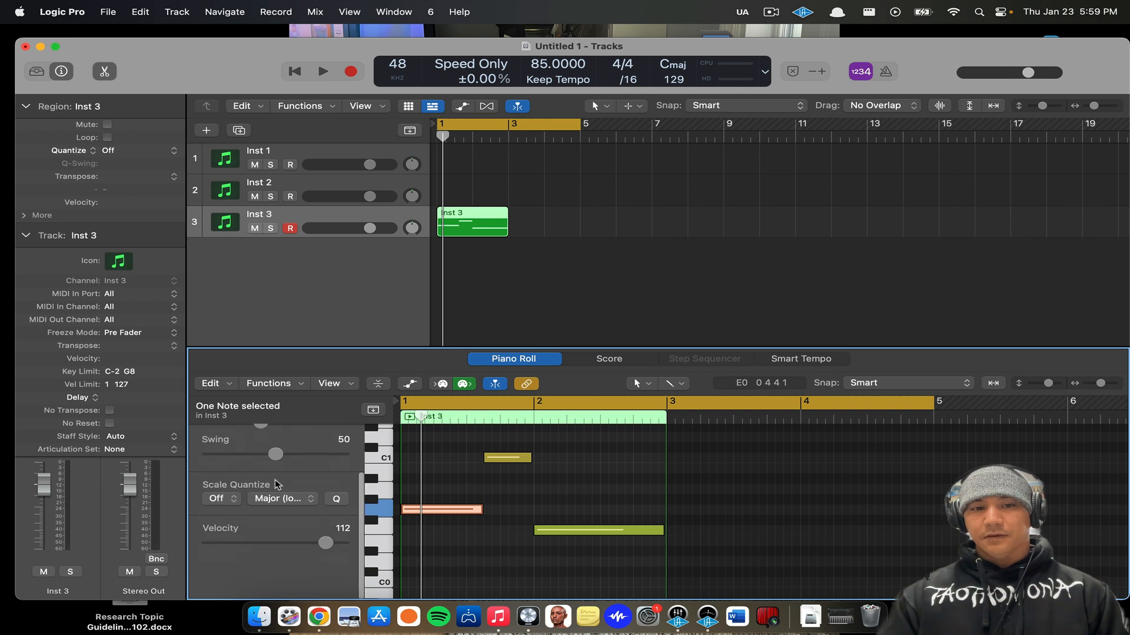
mouse_move(329, 572)
left_mouse_down()
mouse_move(284, 572)
mouse_move(308, 571)
left_mouse_up()
left_click(584, 497)
scroll(286, 486, "up", 2)
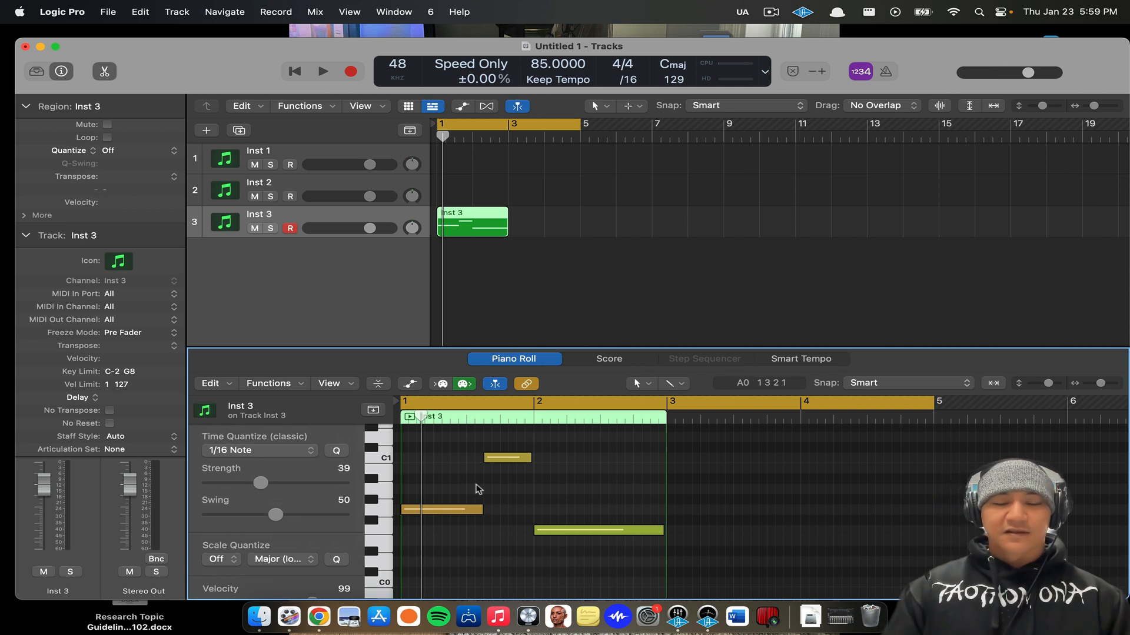
Start playback and repeat the Inst 3 bass region once so that it fills bars 3 to 5.
left_click(620, 267)
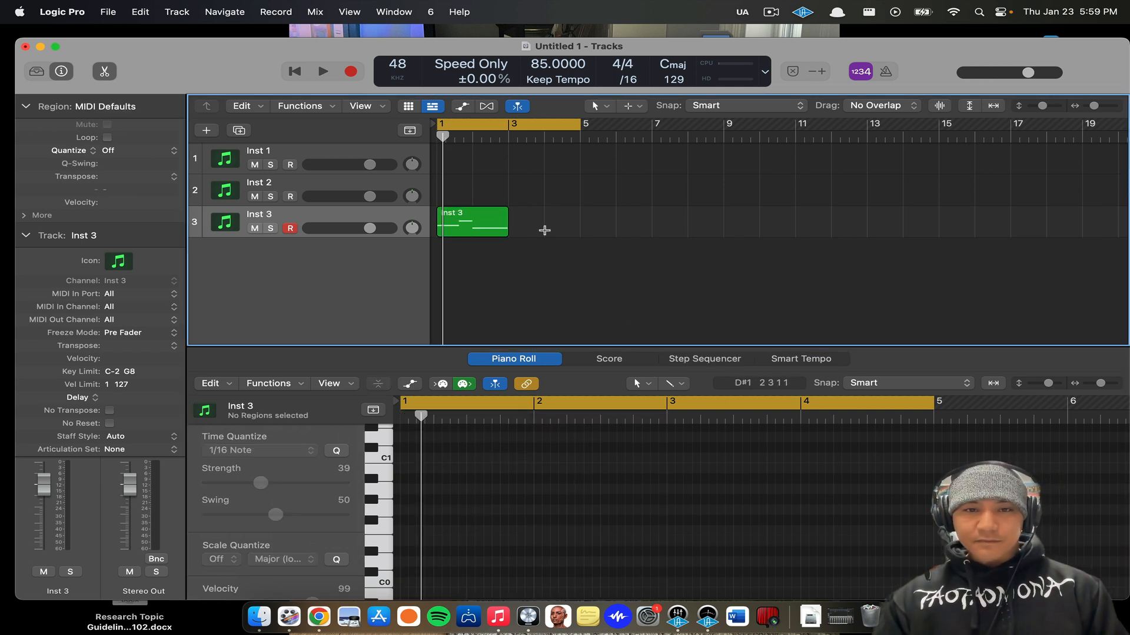
key("space")
left_click(482, 227)
key("super+r")
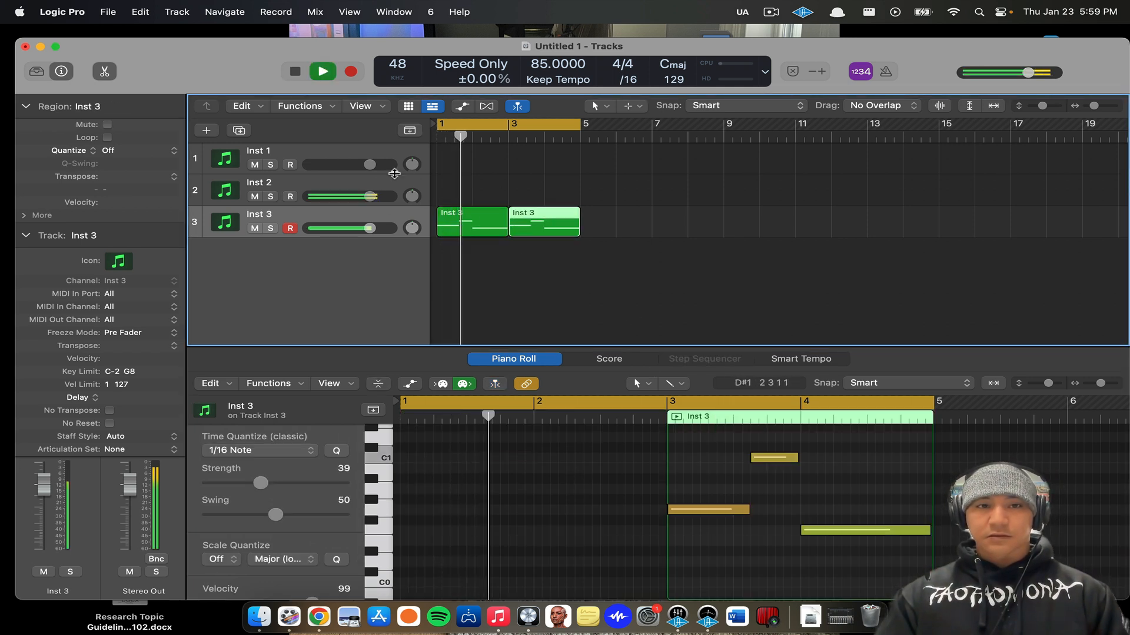
Show the Mixer, open XO on the Inst 2 channel, and bring up its Export WAV & MIDI options.
left_click(284, 183)
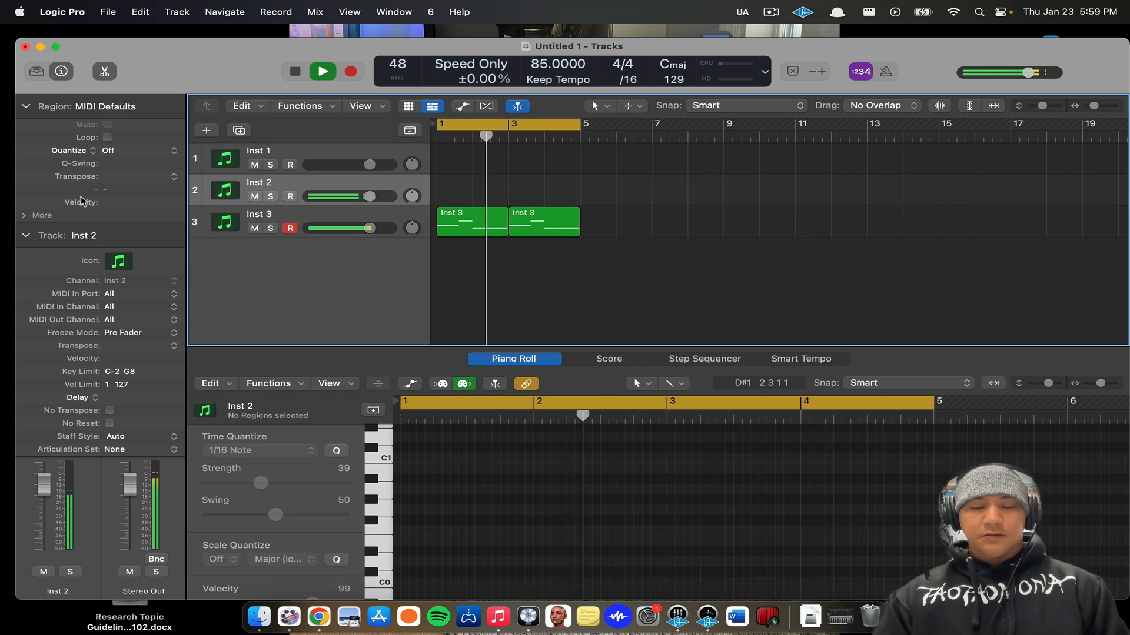
key("x")
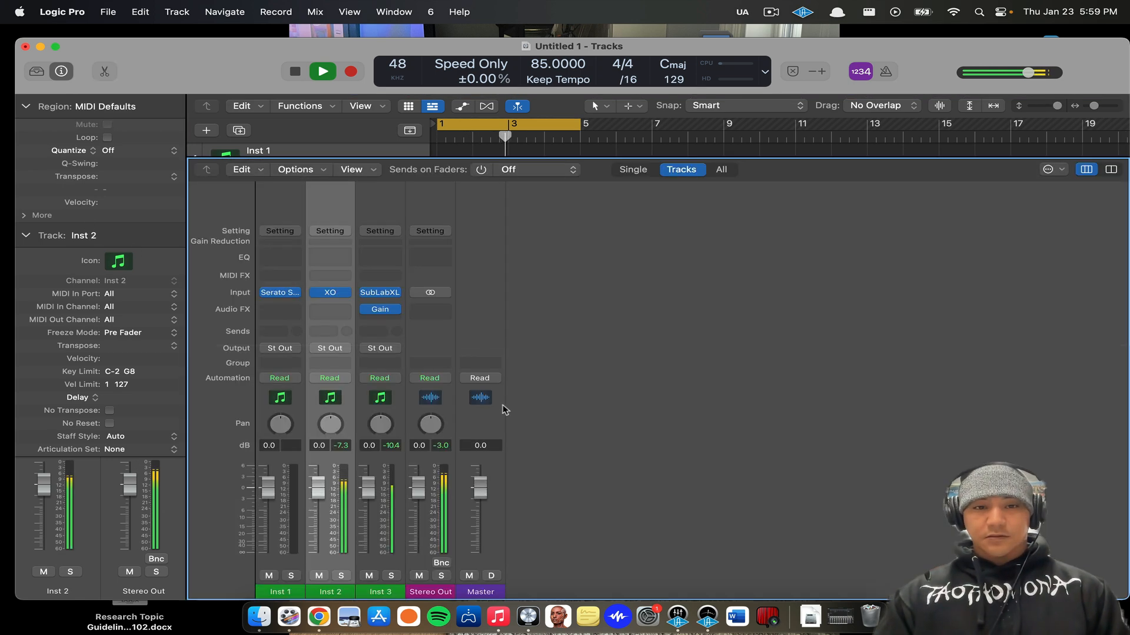
left_click(338, 293)
left_click_drag(529, 105, 984, 311)
left_click(875, 173)
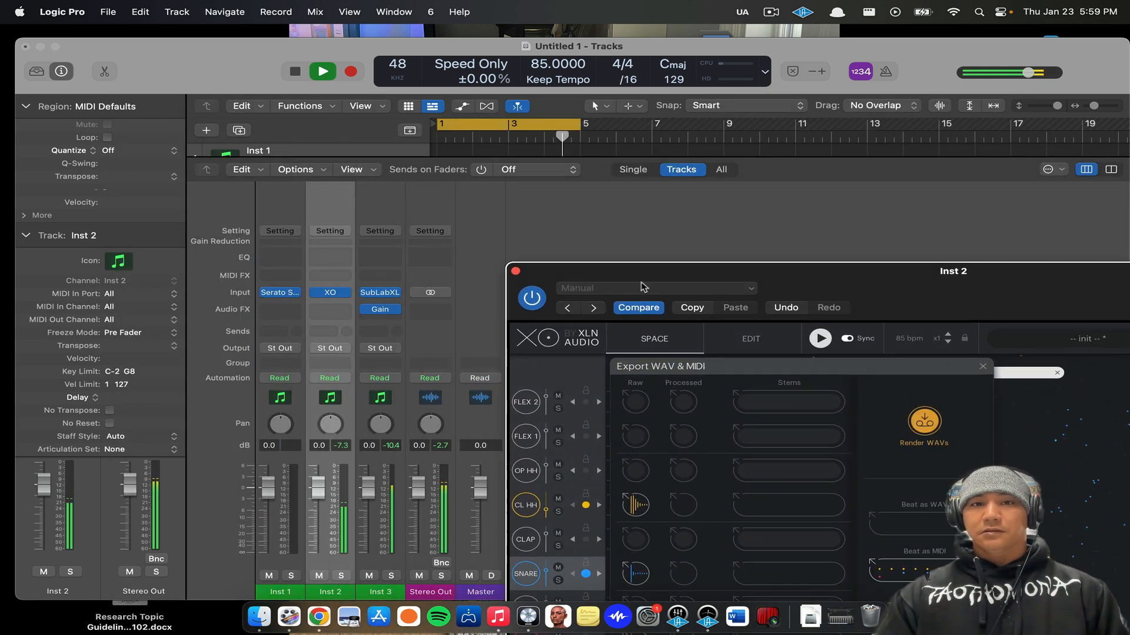
Place XO's beat as MIDI on the Inst 2 track at bar 1, and repeat it three times to reach bar 5.
left_click_drag(560, 160, 560, 308)
left_click_drag(894, 562, 487, 183)
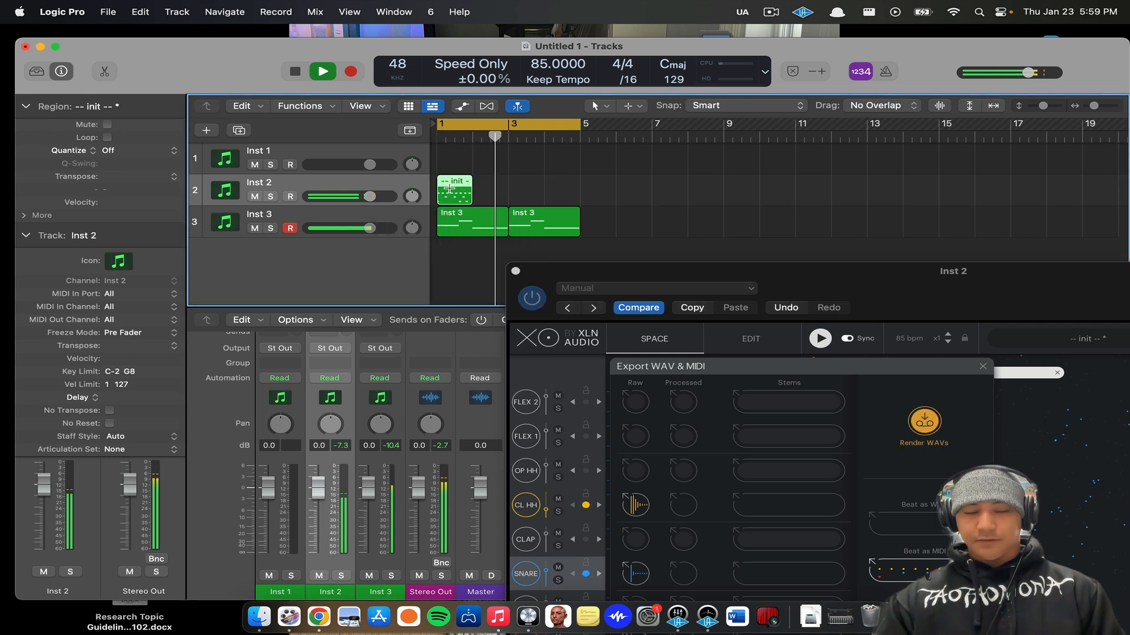
key("super+r")
key("super+r")
key("super+r")
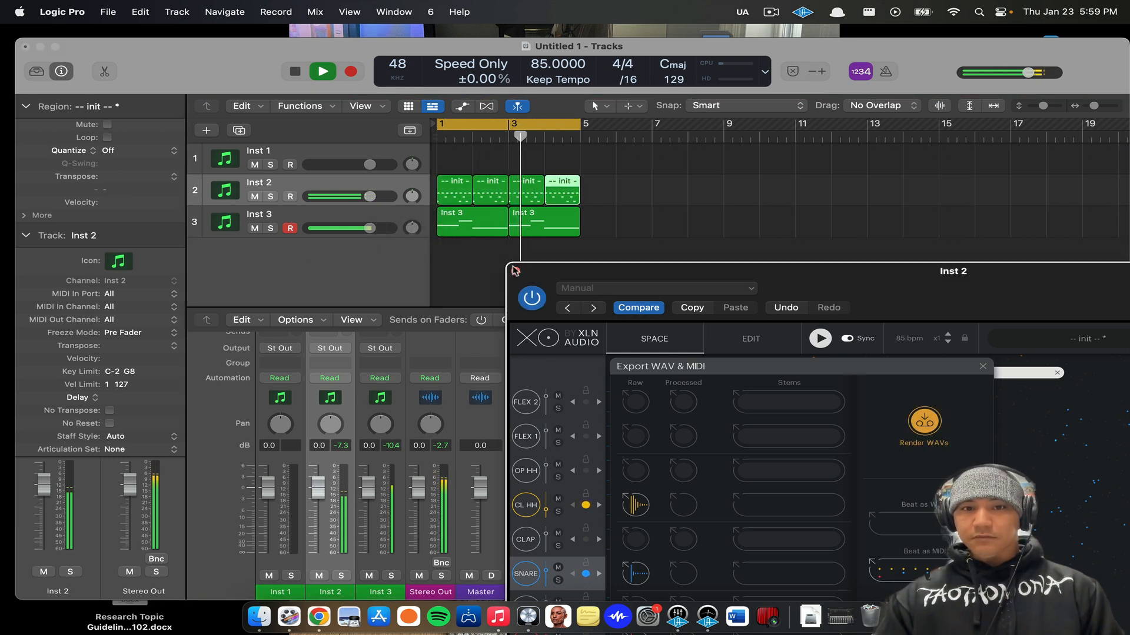
Close the XO window, deselect the drum regions, and stop playback.
left_click(516, 271)
left_click(480, 250)
key("space")
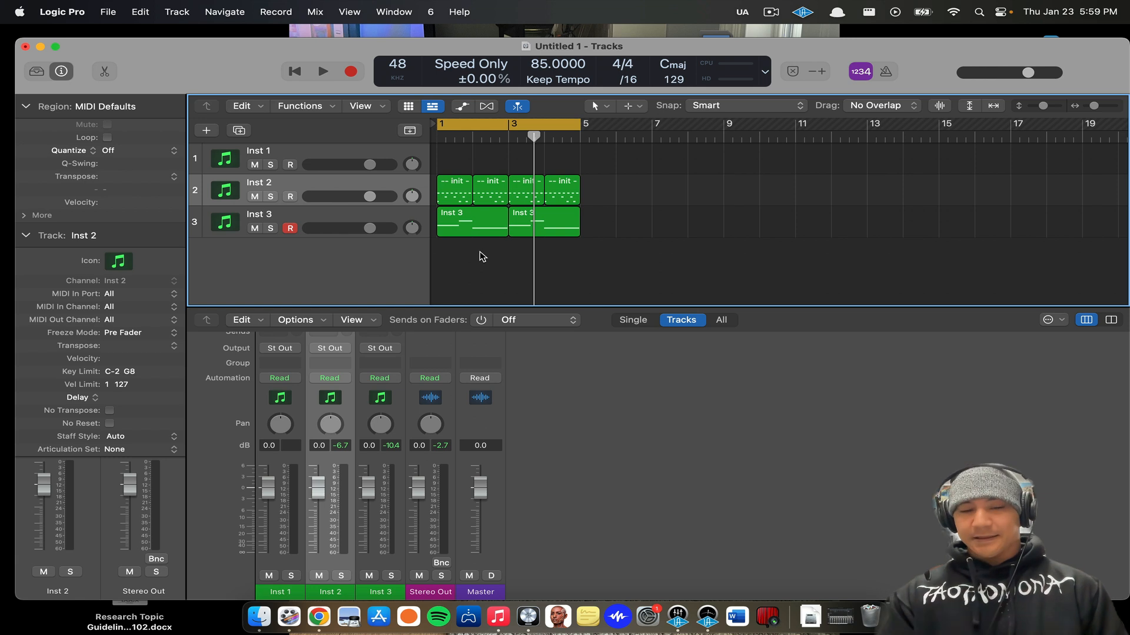
Select both Inst 3 regions, play the loop from the start, and set the Gain plug-in on the Inst 3 channel to -12.3 dB.
left_click_drag(609, 215, 460, 227)
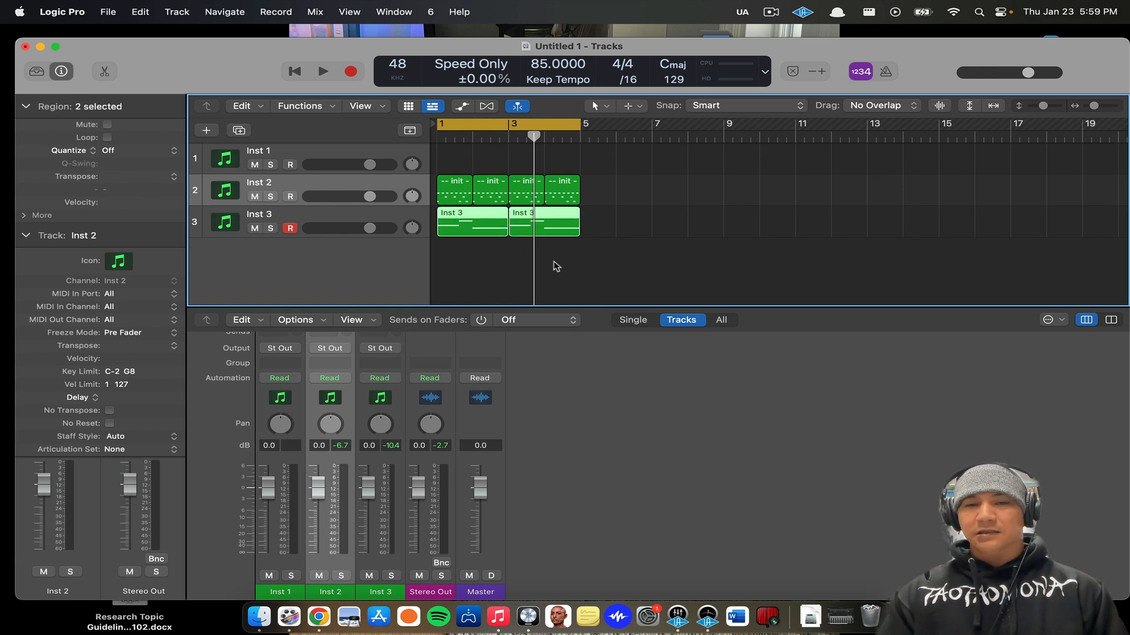
key("Return")
key("space")
left_click(313, 215)
scroll(387, 399, "up", 5)
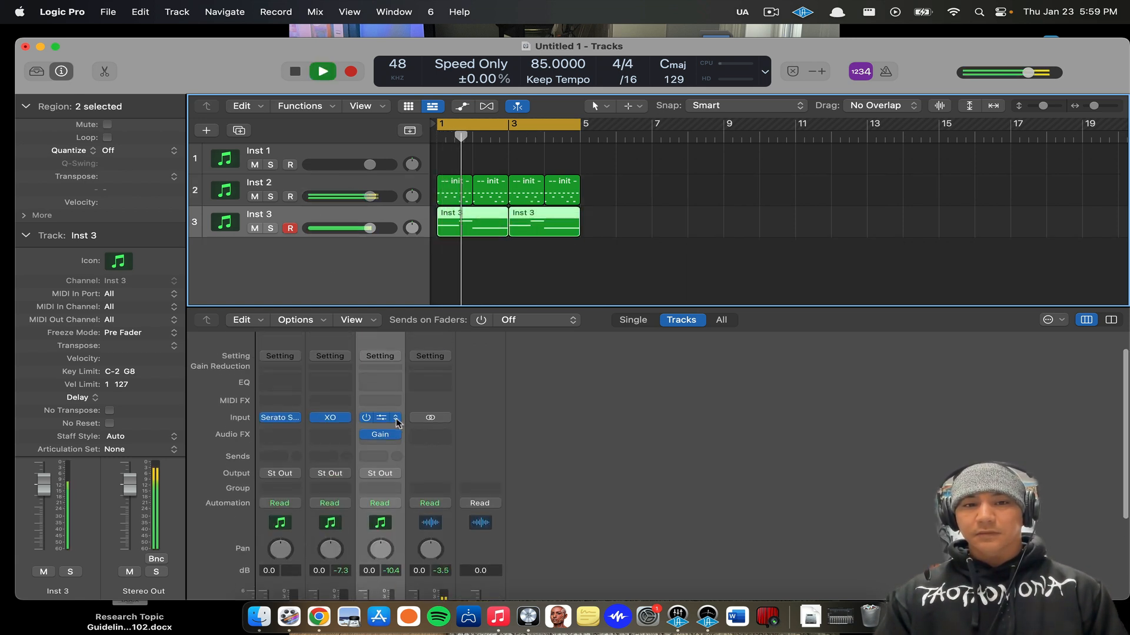
left_click(380, 435)
scroll(434, 304, "down", 4)
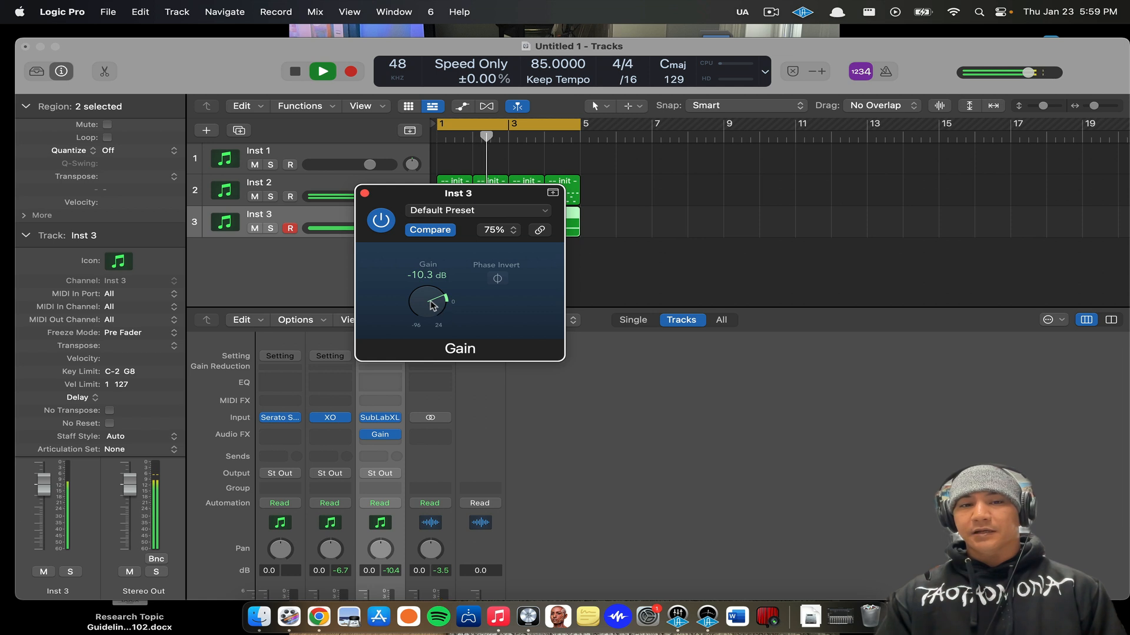
key("space")
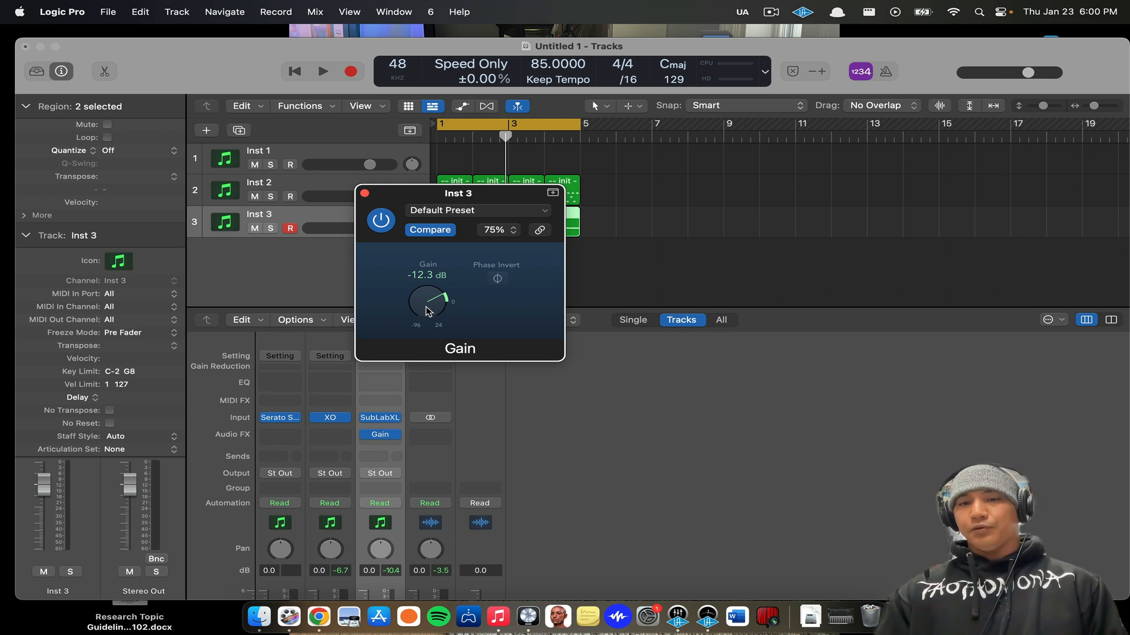
Lower the Inst 3 Gain plug-in to -38.3 dB during playback and listen to the bass against the drums.
key("space")
left_click_drag(428, 311, 426, 353)
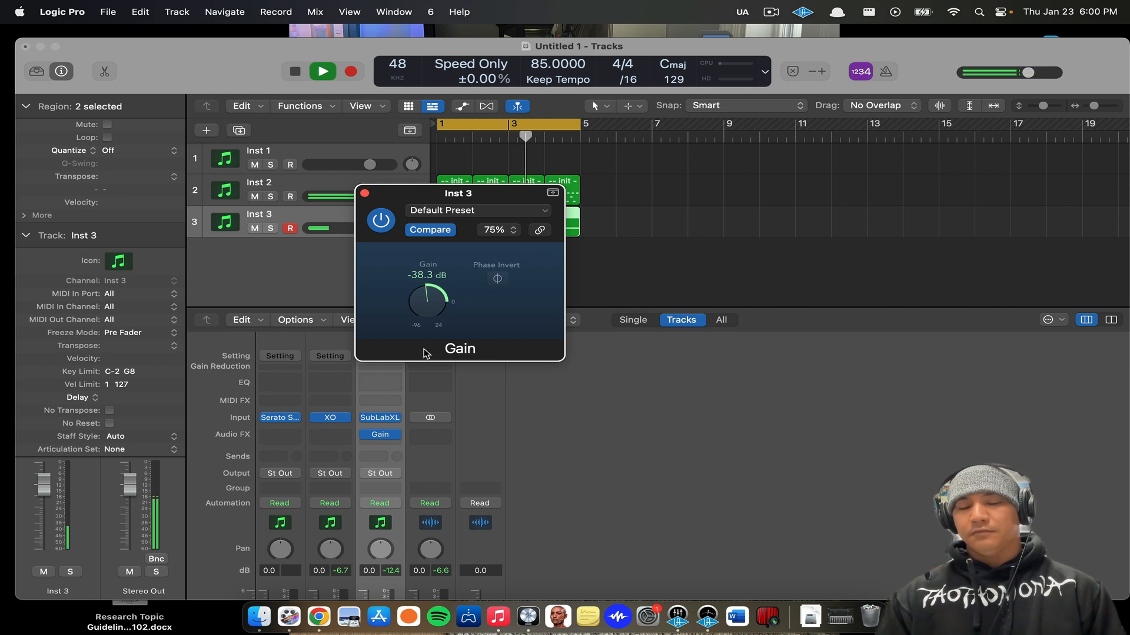
key("space")
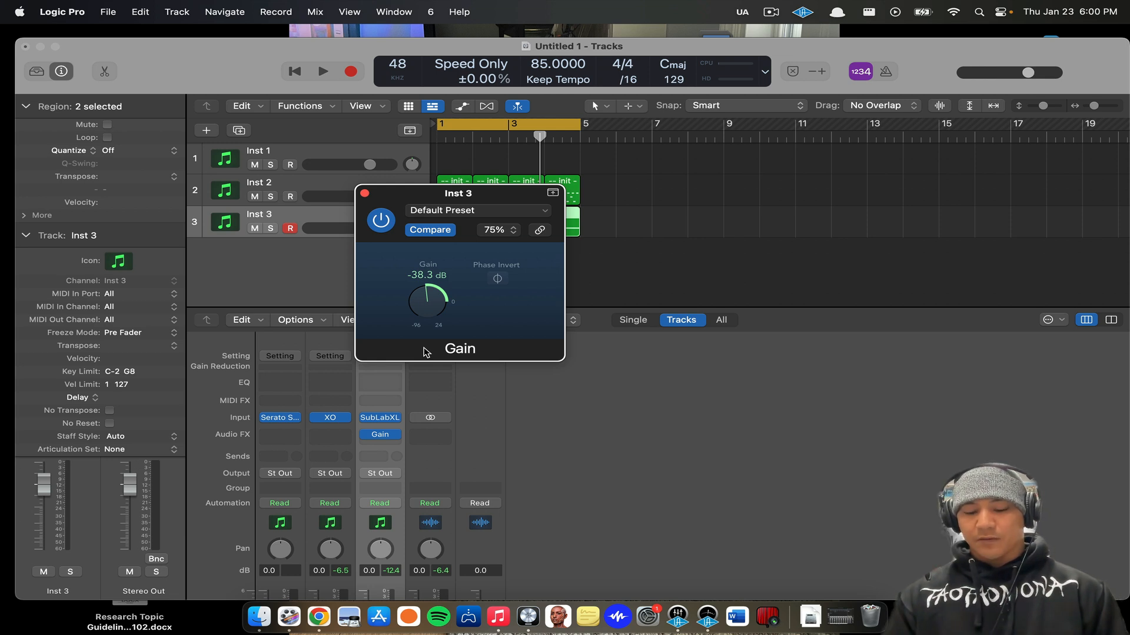
key("space")
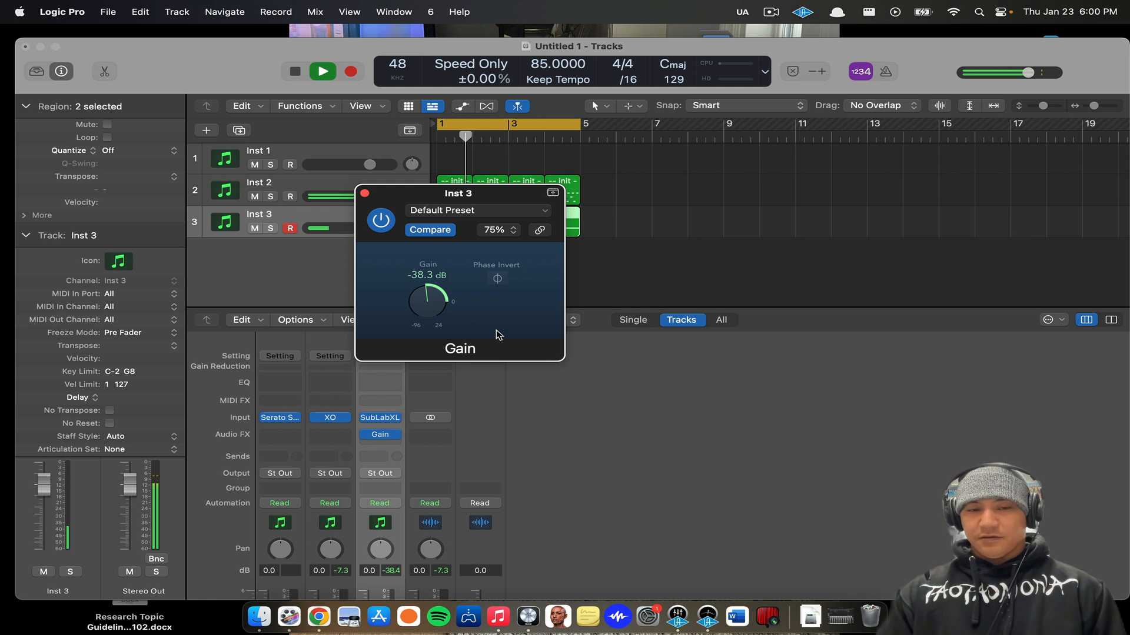
key("space")
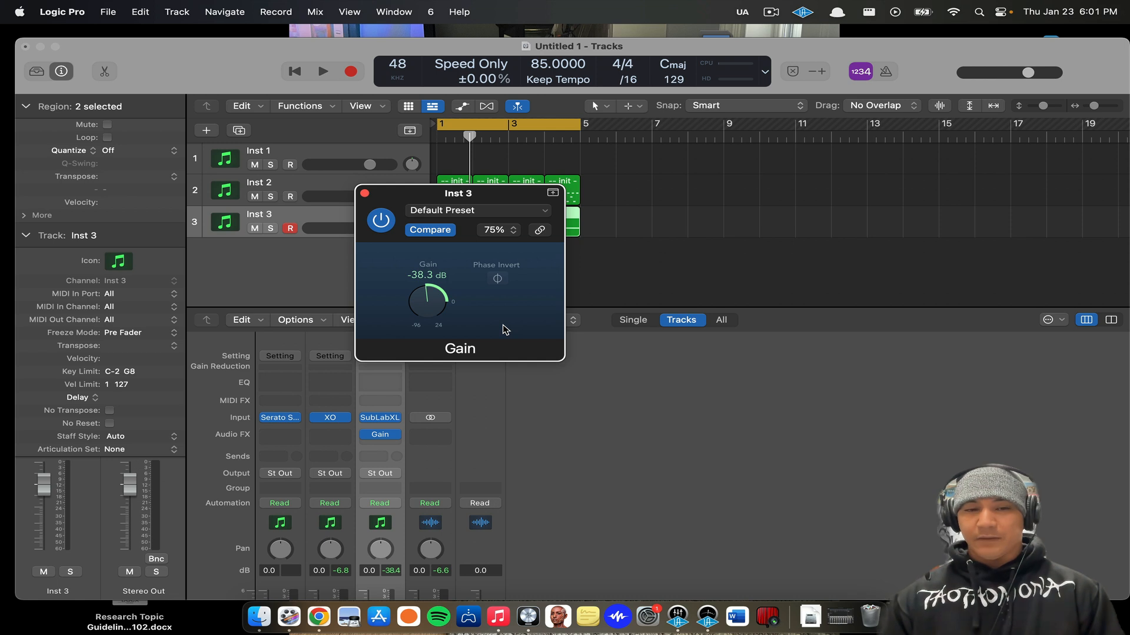
Adjust the Inst 3 gain to -31.0 dB while the loop plays, close the Gain plug-in, and stop playback.
key("space")
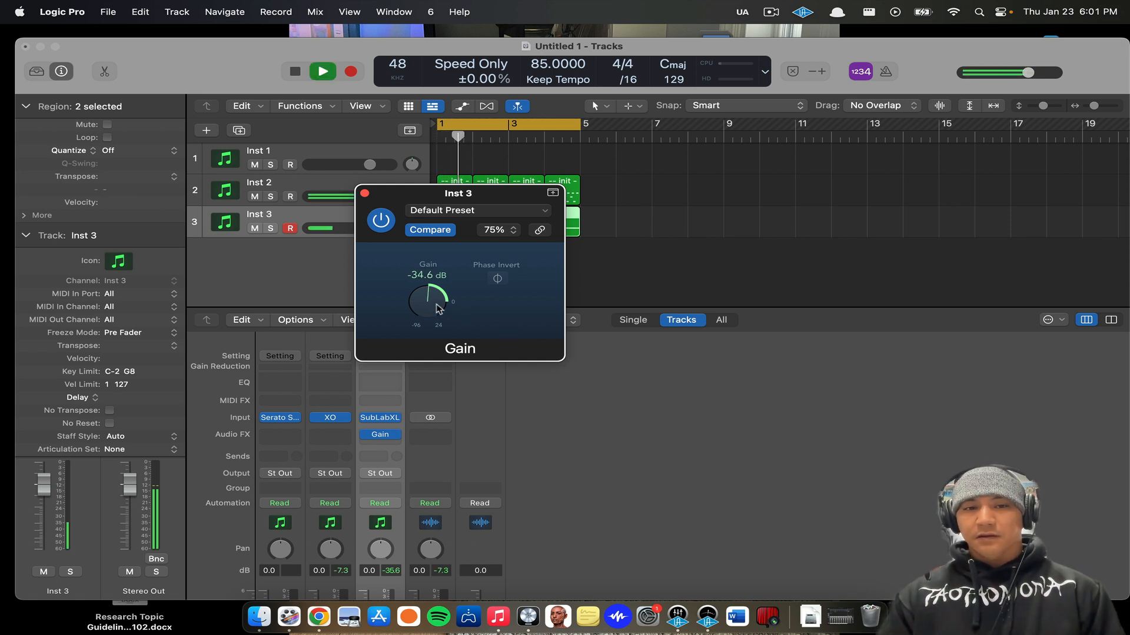
left_click_drag(439, 308, 452, 297)
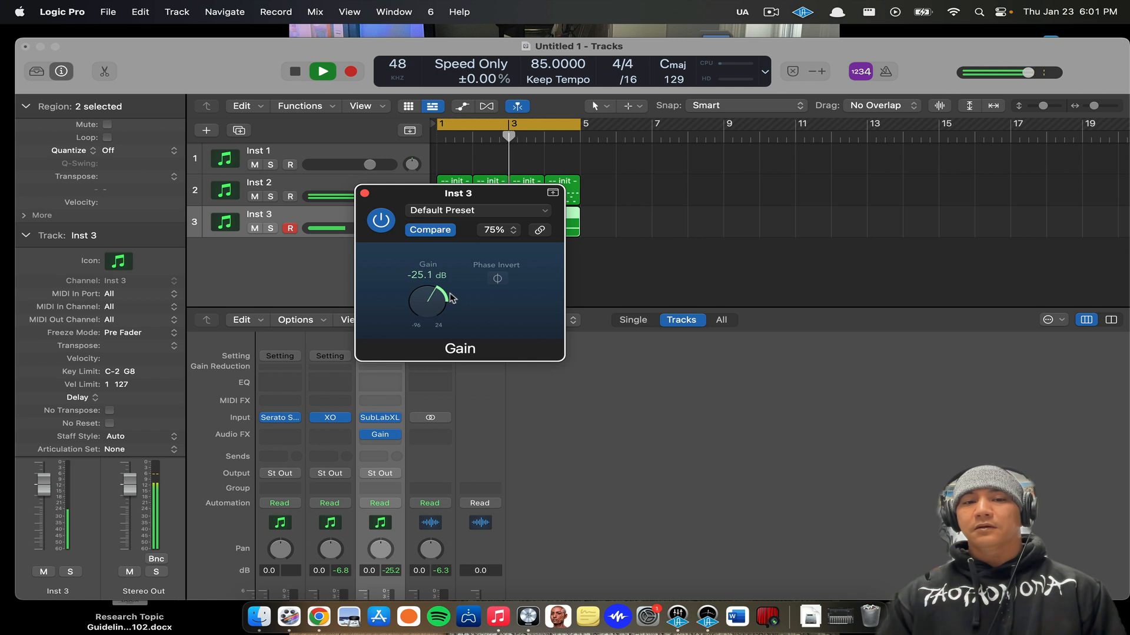
scroll(503, 374, "down", 5)
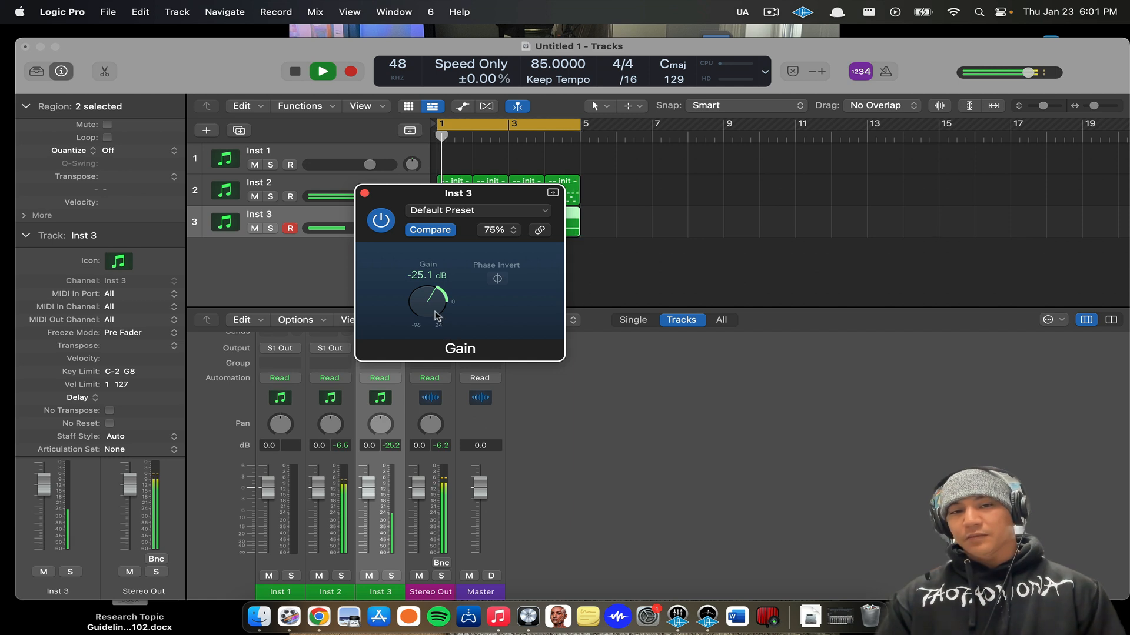
left_click_drag(435, 316, 436, 326)
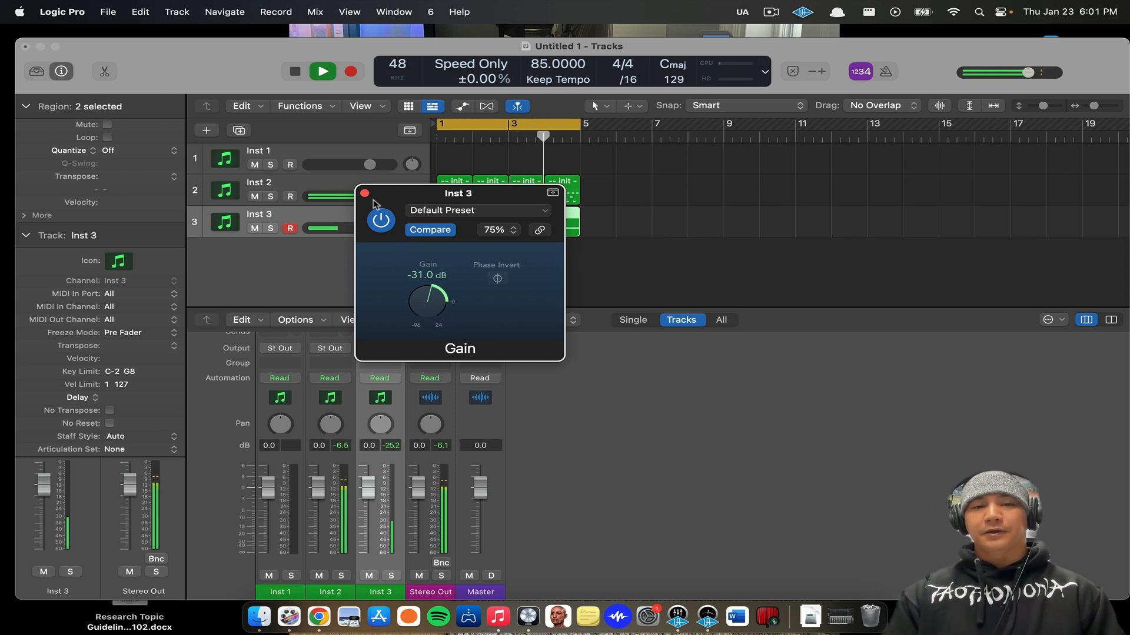
left_click(364, 193)
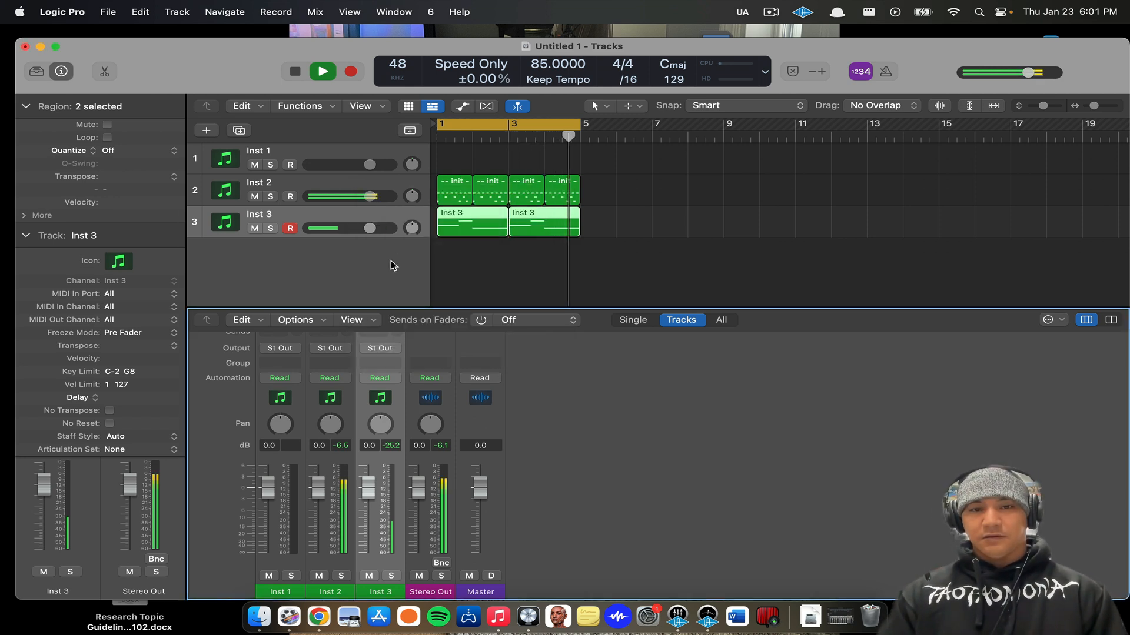
key("space")
Deselect the bass regions, select the first drum region on Inst 2, and play the loop to check the balance.
left_click(473, 137)
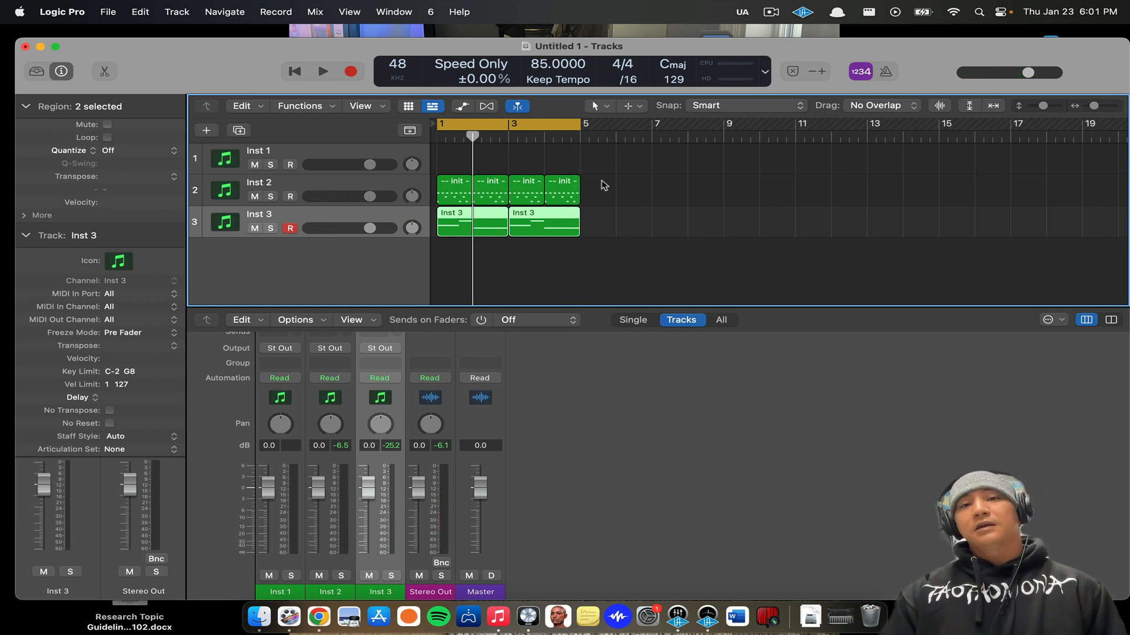
left_click(604, 192)
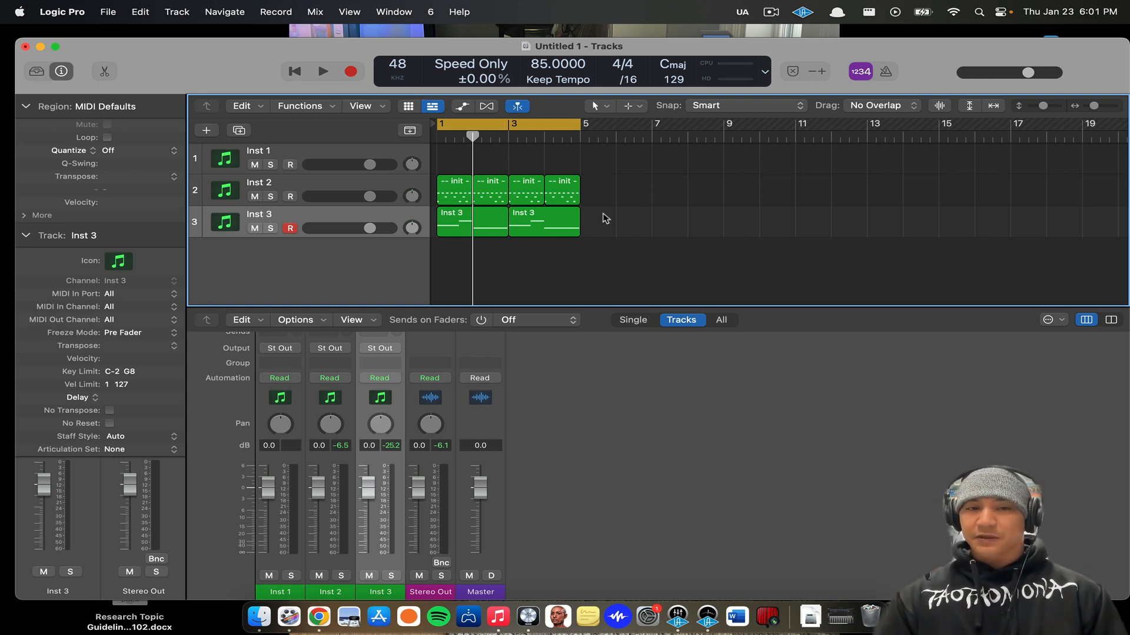
left_click(450, 186)
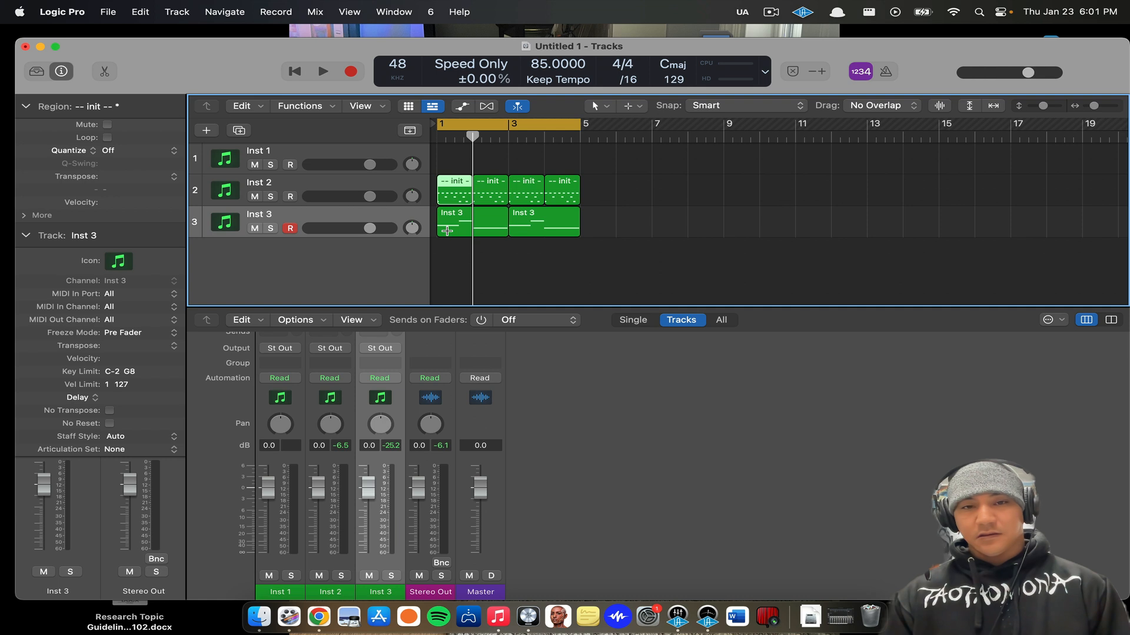
key("space")
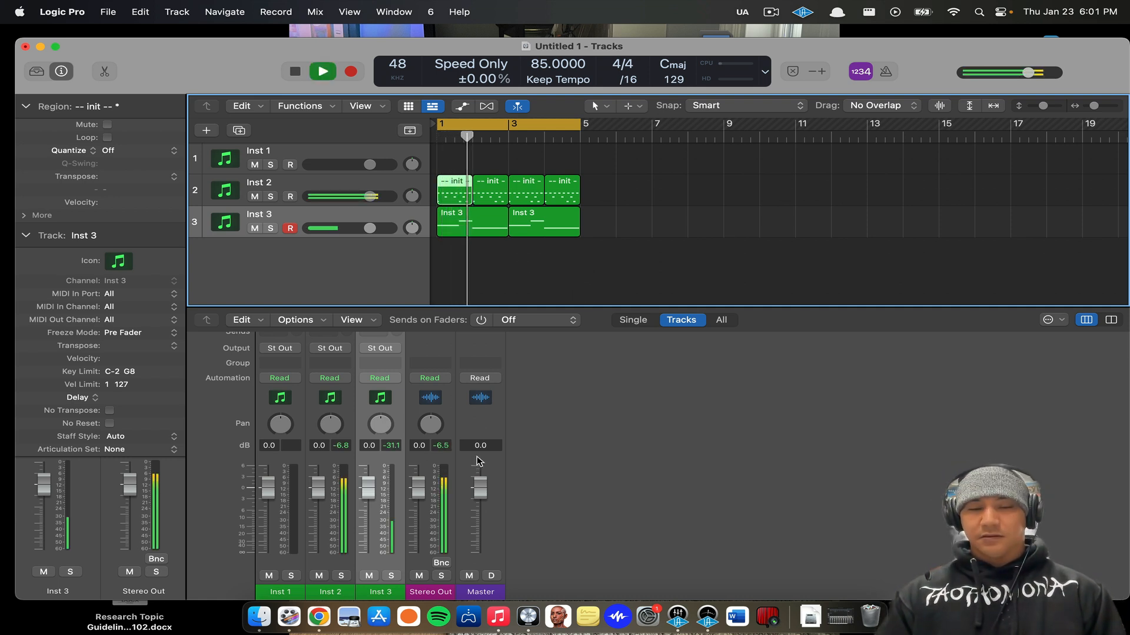
scroll(499, 469, "up", 5)
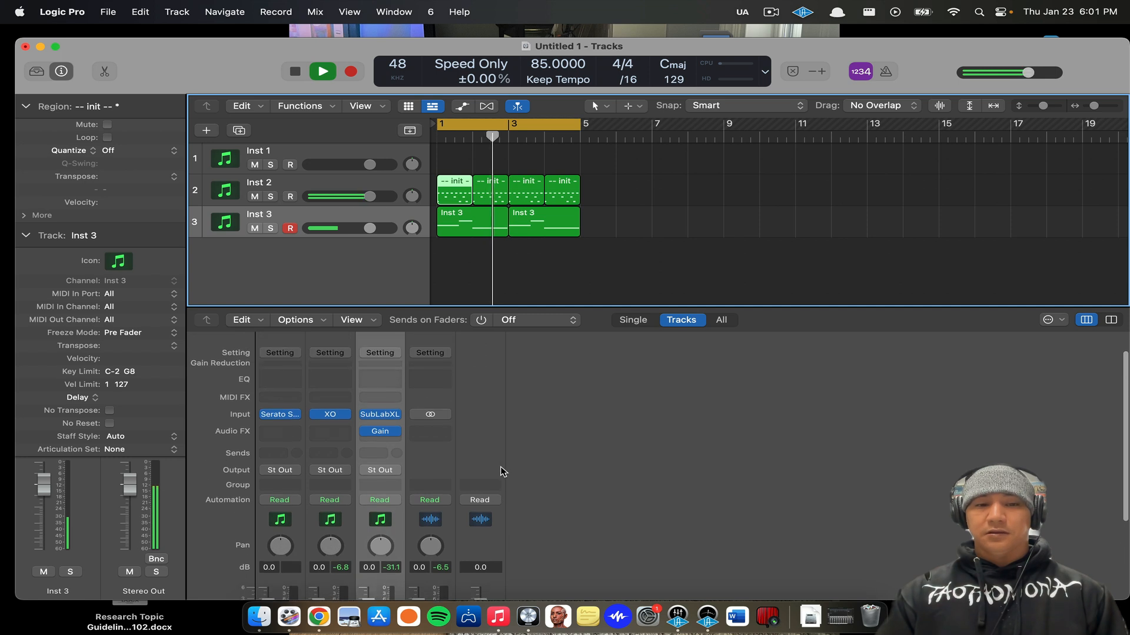
key("space")
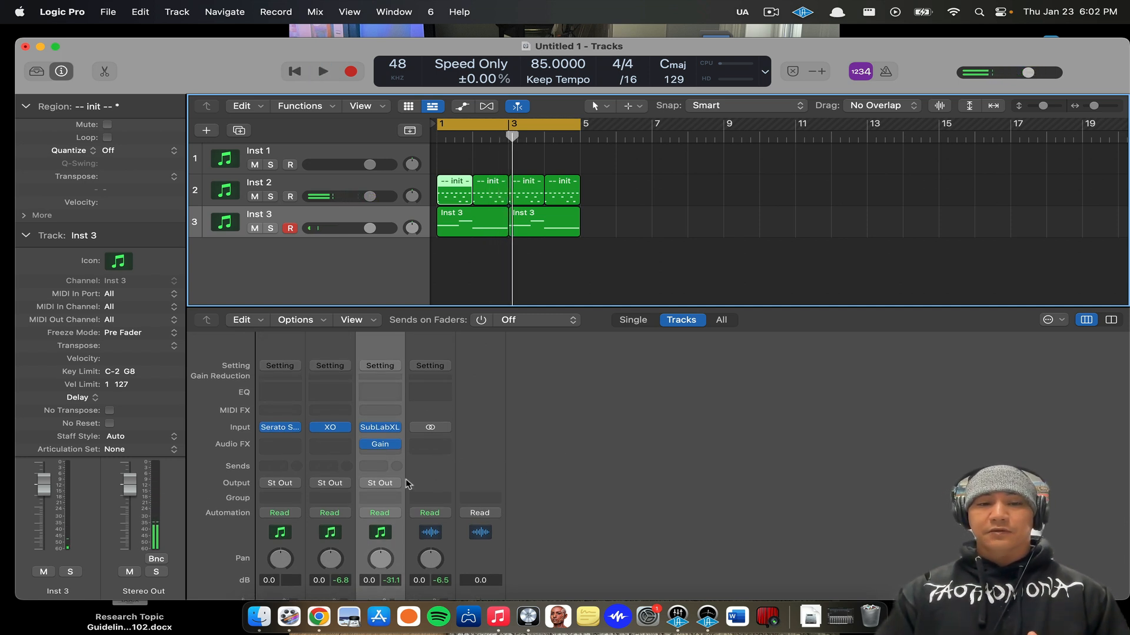
Route the outputs of the Inst 3 and Inst 2 channels to Bus 2.
left_click(333, 449)
left_click(646, 431)
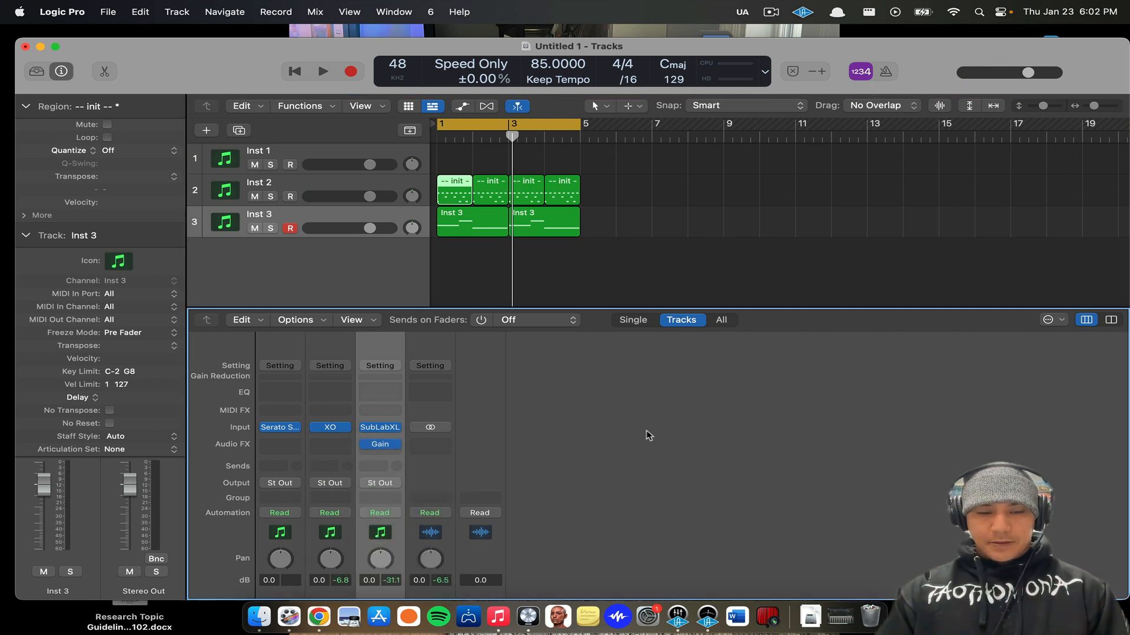
left_click(376, 485)
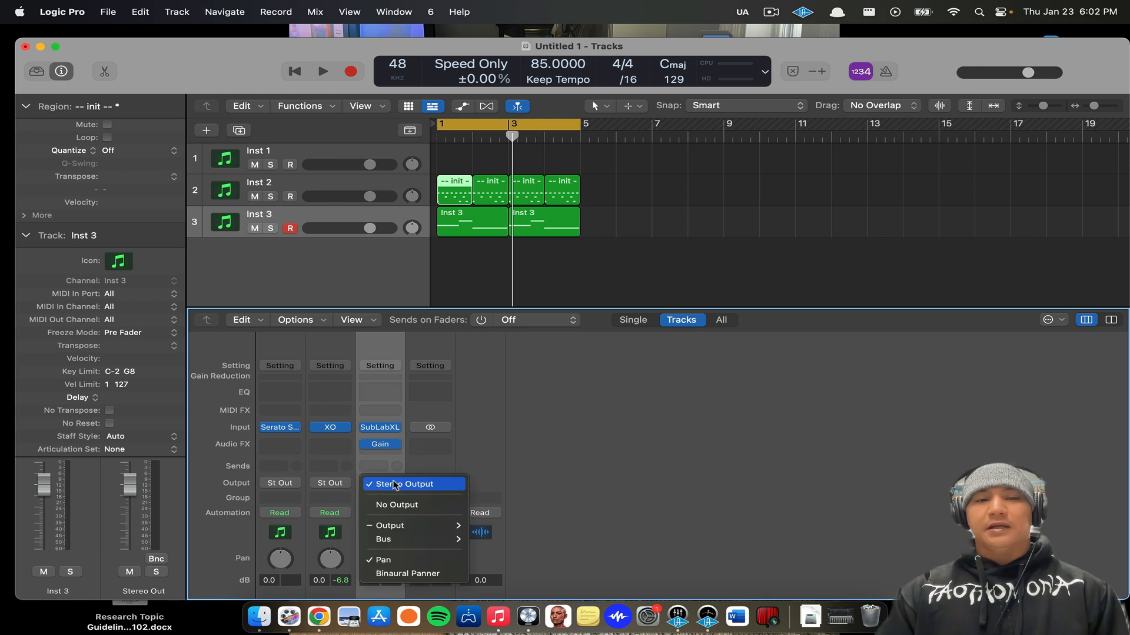
mouse_move(450, 539)
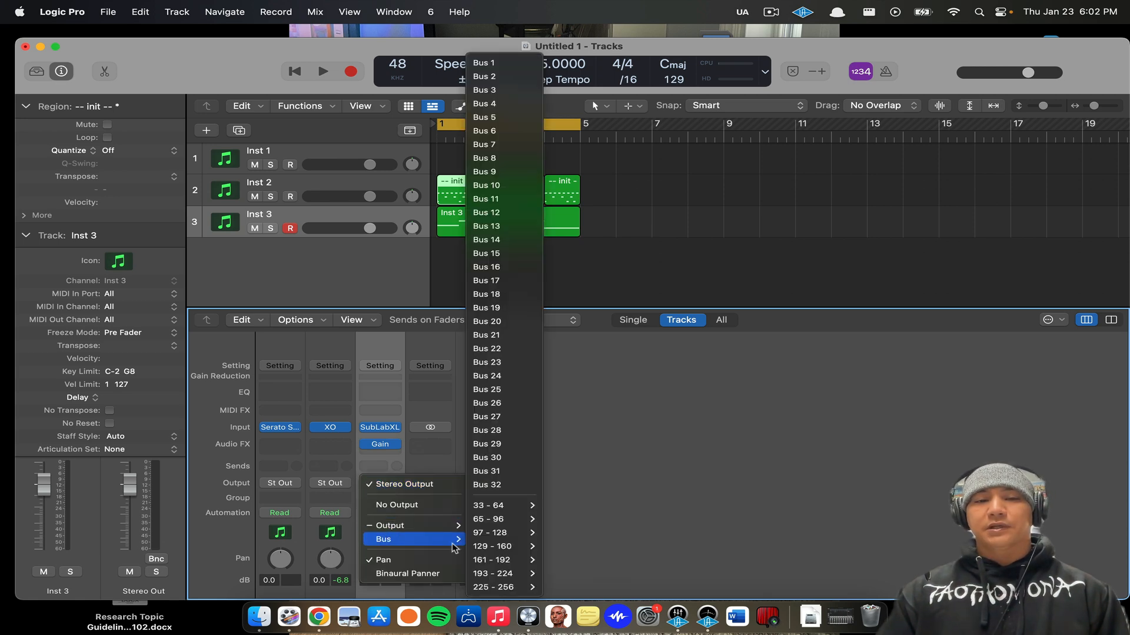
left_click(484, 76)
left_click(332, 484)
mouse_move(377, 539)
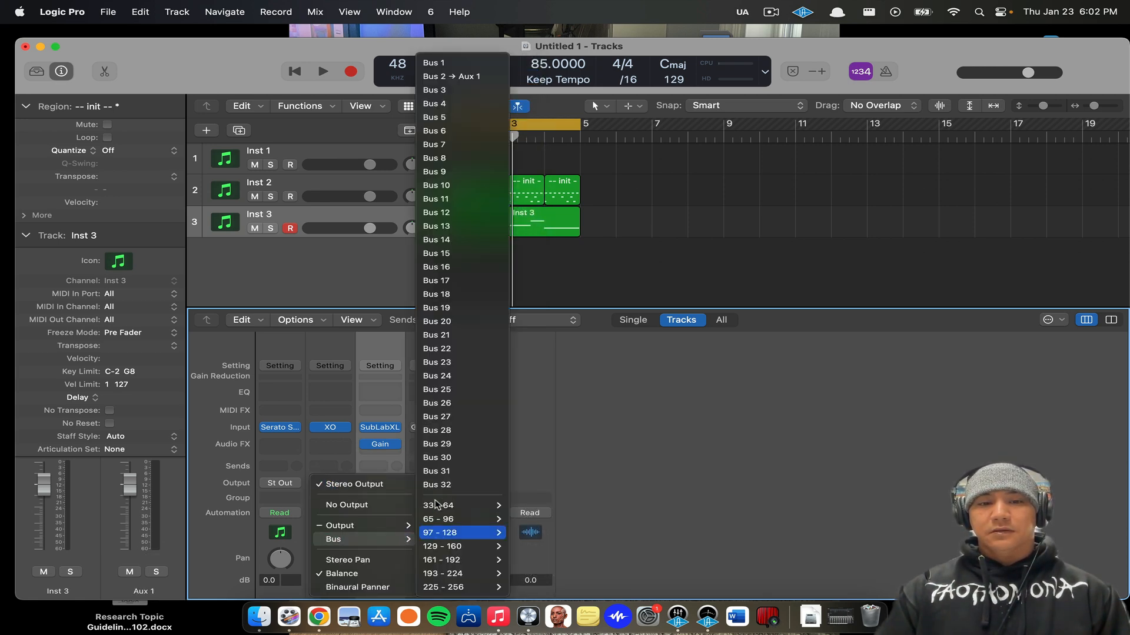
left_click(471, 76)
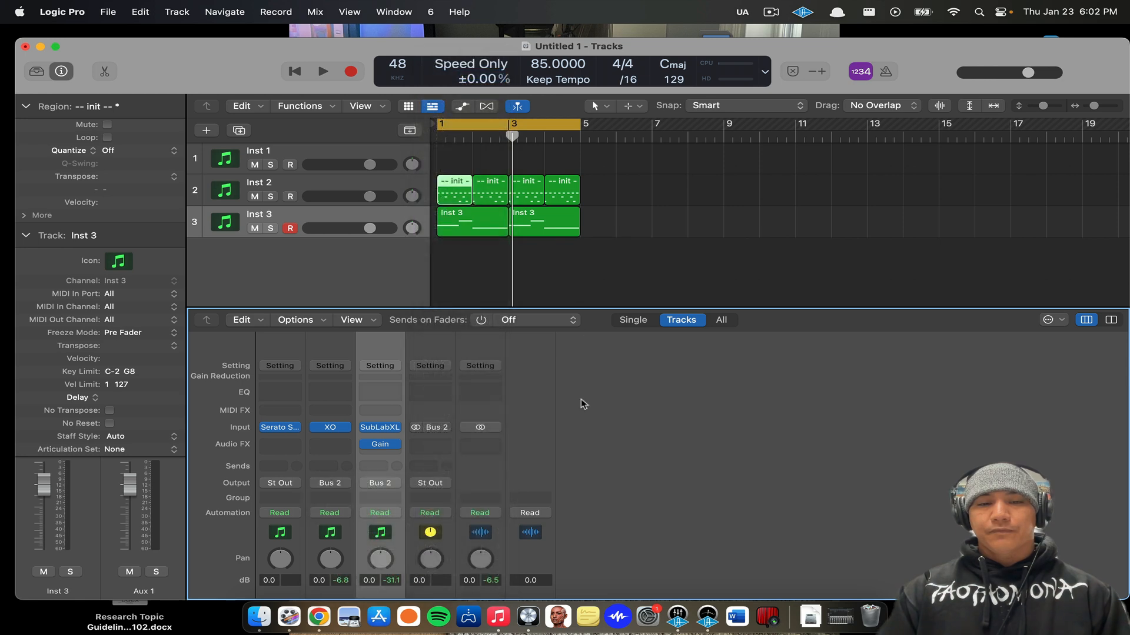
Insert Phat FX in dual mono on the Aux 1 channel and move its window so all controls are accessible.
left_click(440, 445)
scroll(471, 518, "down", 5)
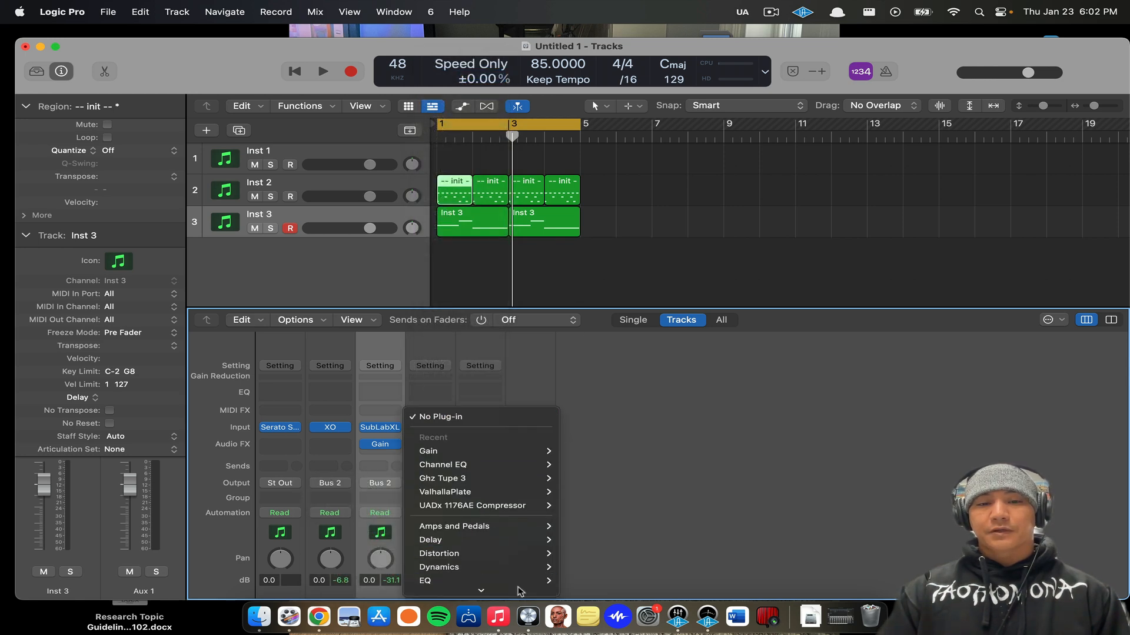
mouse_move(503, 568)
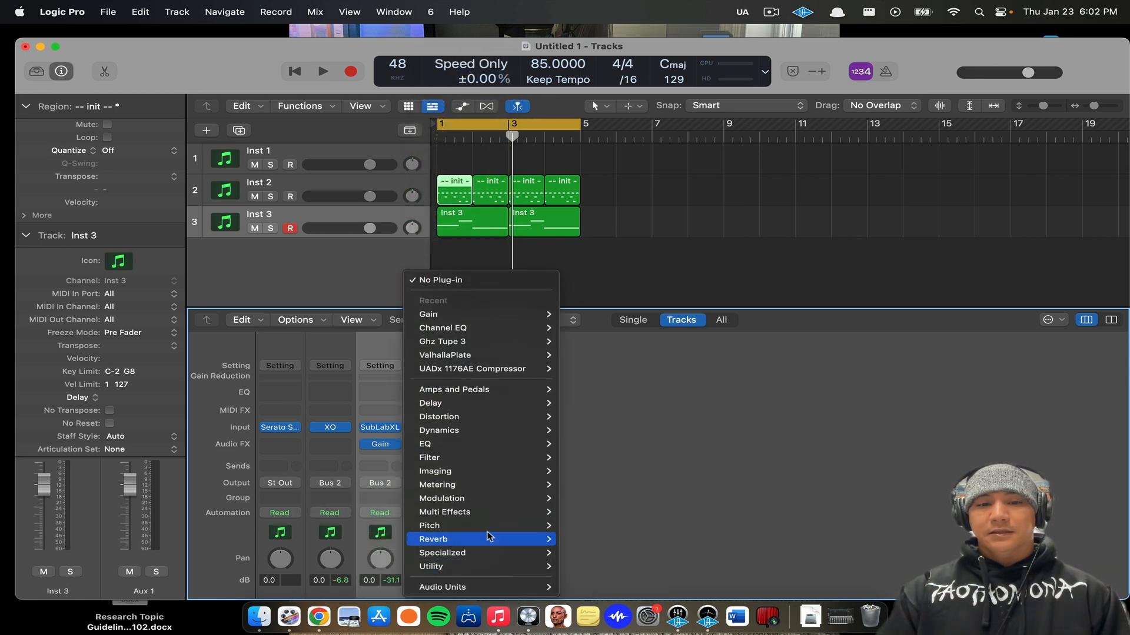
mouse_move(483, 513)
mouse_move(581, 519)
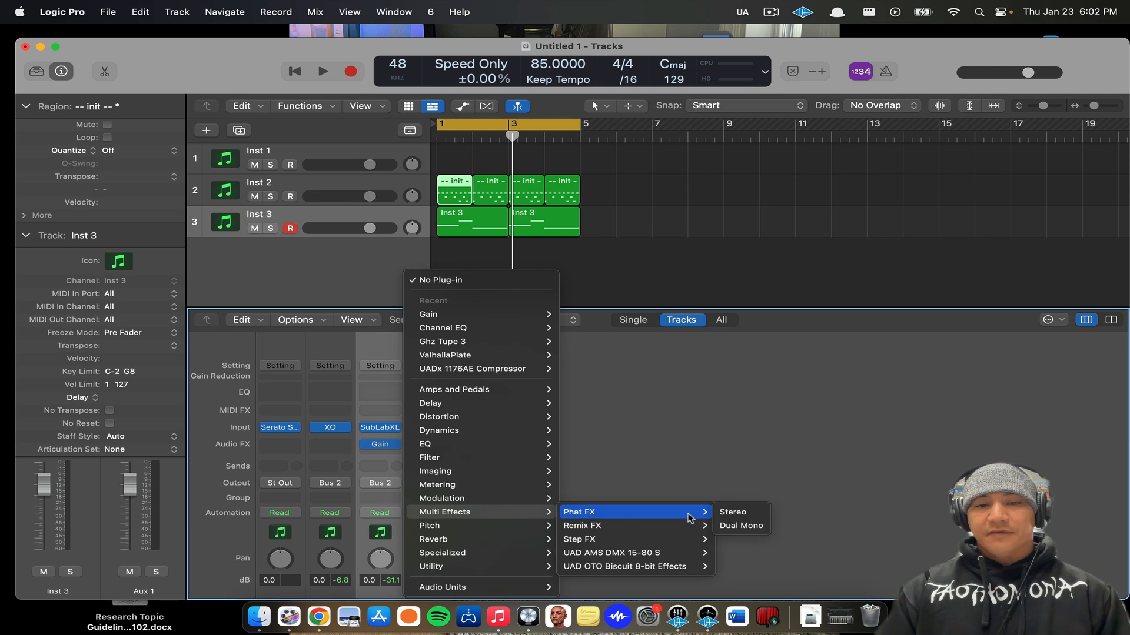
left_click(742, 526)
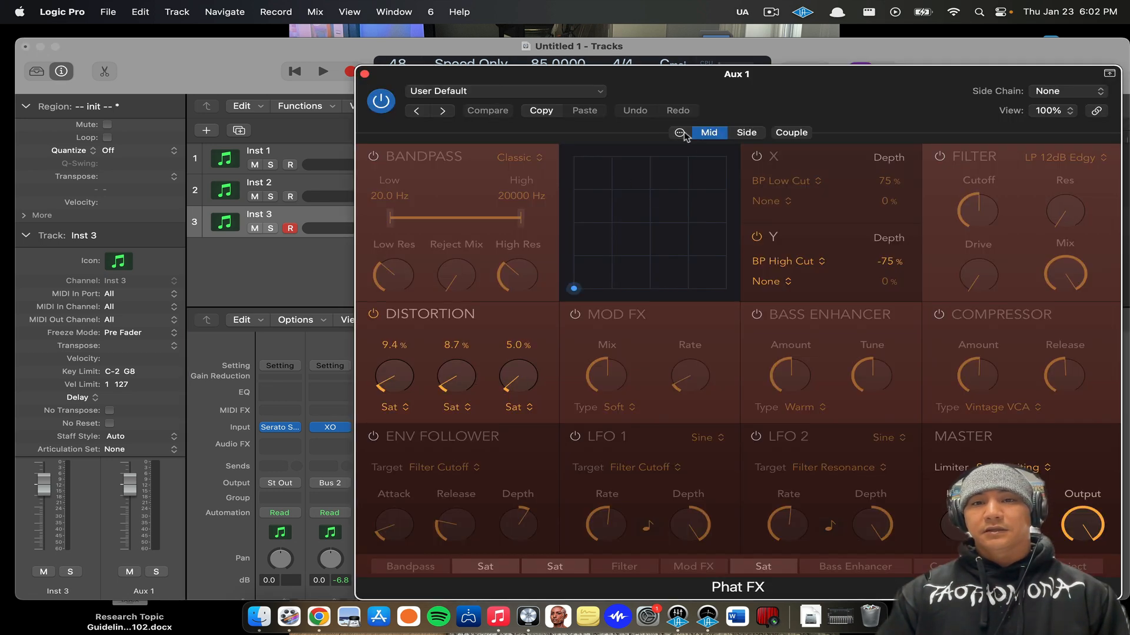
left_click_drag(824, 73, 628, 59)
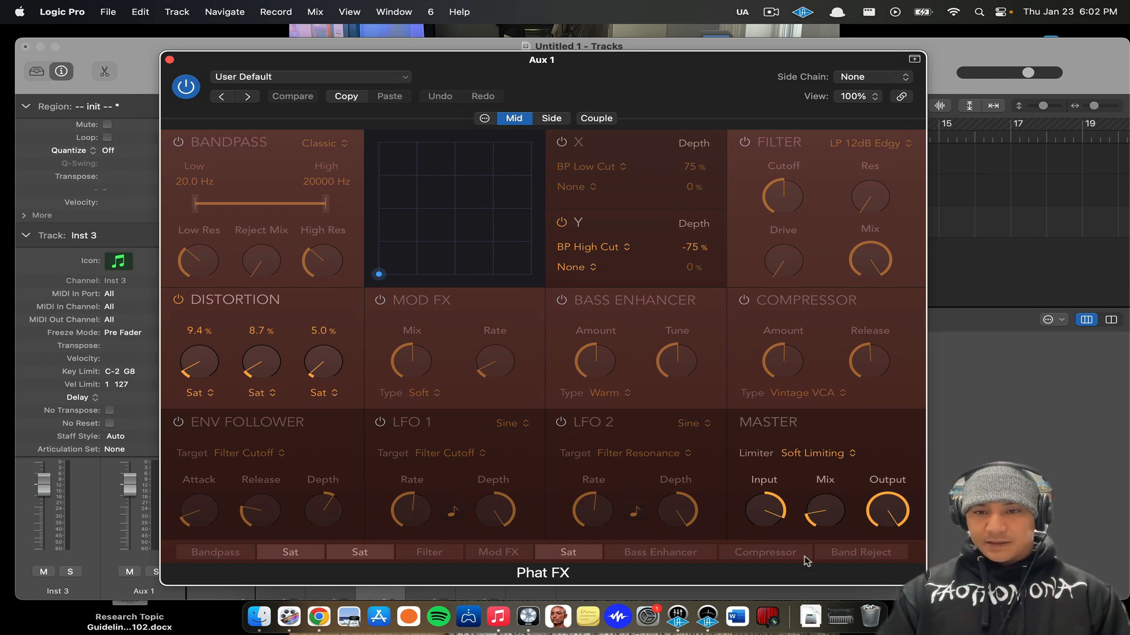
Adjust Phat FX's master Mix slightly, keep the Soft Saturation and Soft Limiting types, and couple the Mid and Side channels.
left_click_drag(828, 513, 829, 522)
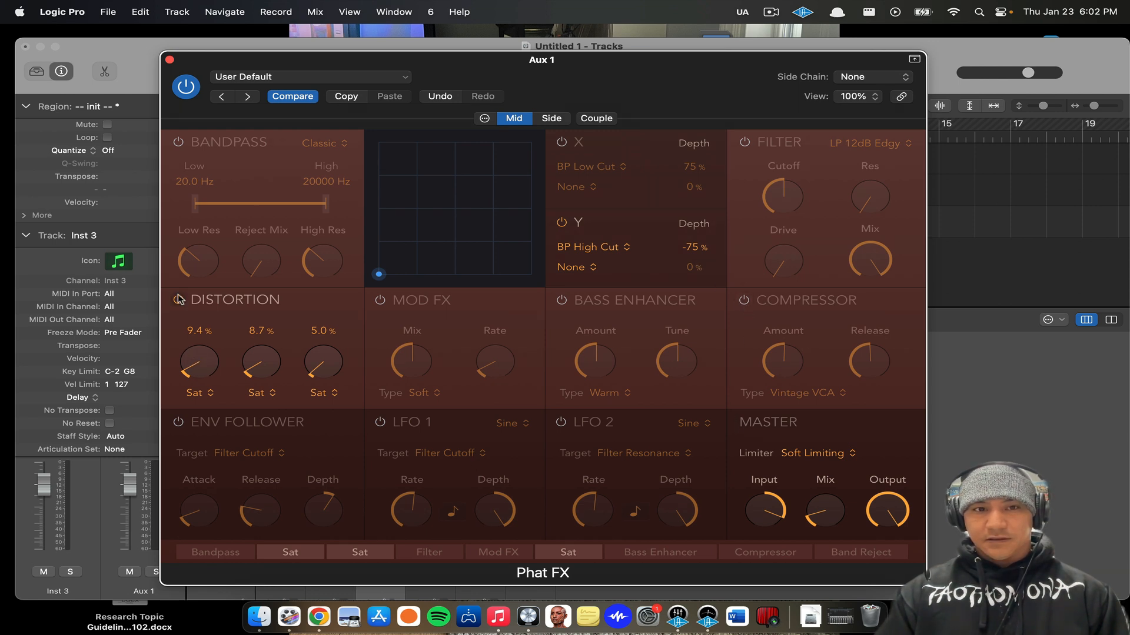
left_click(200, 393)
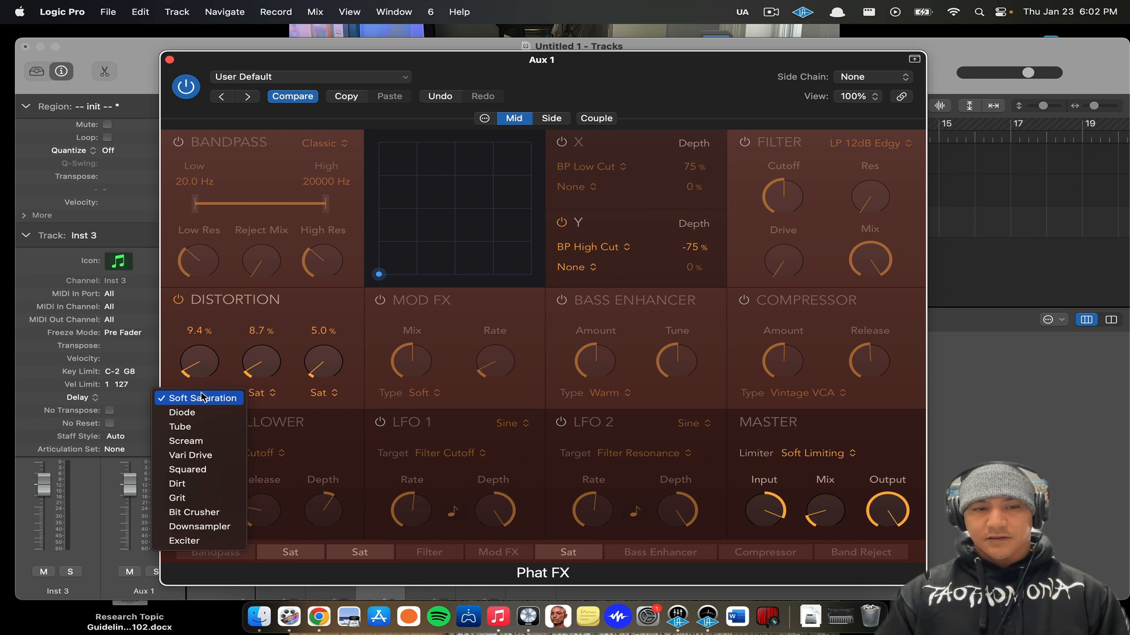
left_click(234, 342)
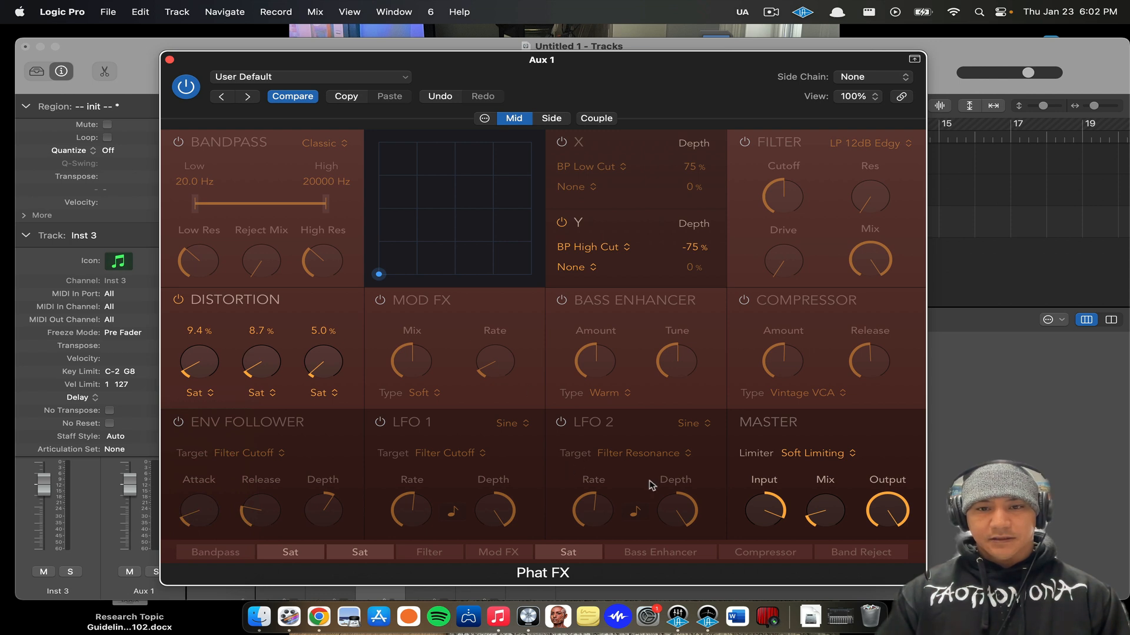
left_click(815, 459)
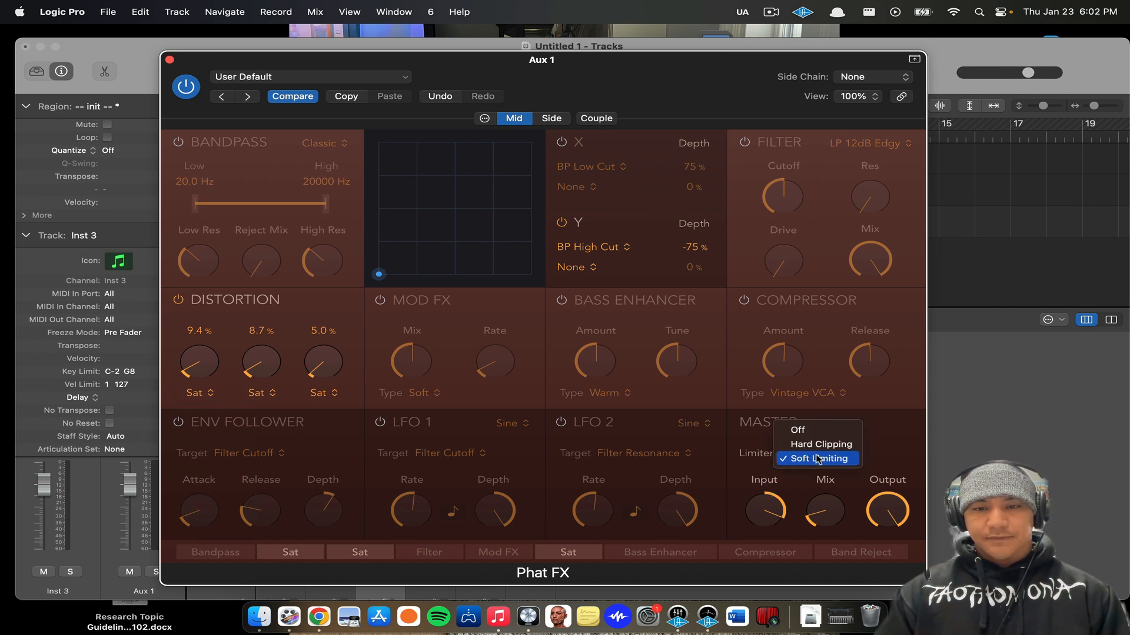
left_click(884, 438)
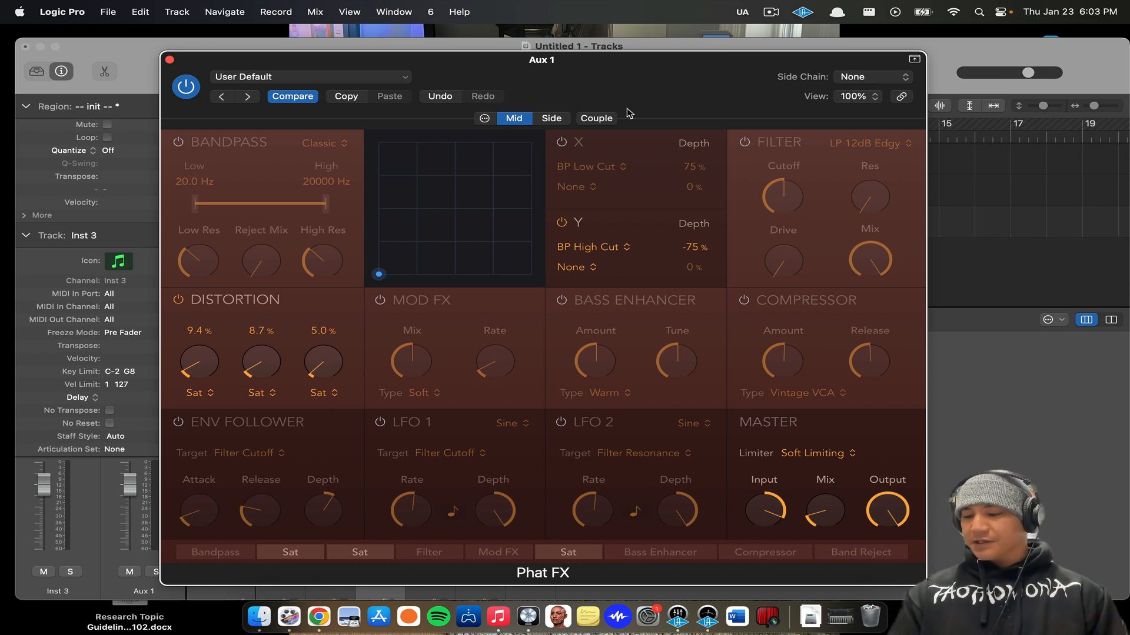
left_click(612, 122)
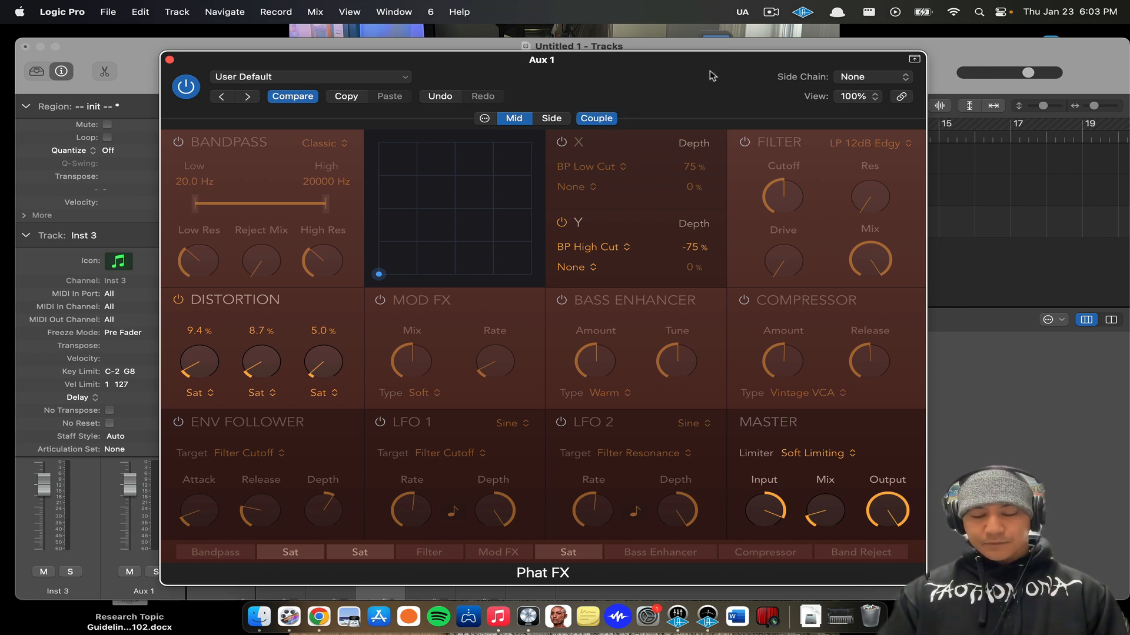
Play the loop to compare the mix with Phat FX bypassed and active, collapse the track details, and close the plug-in window.
key("space")
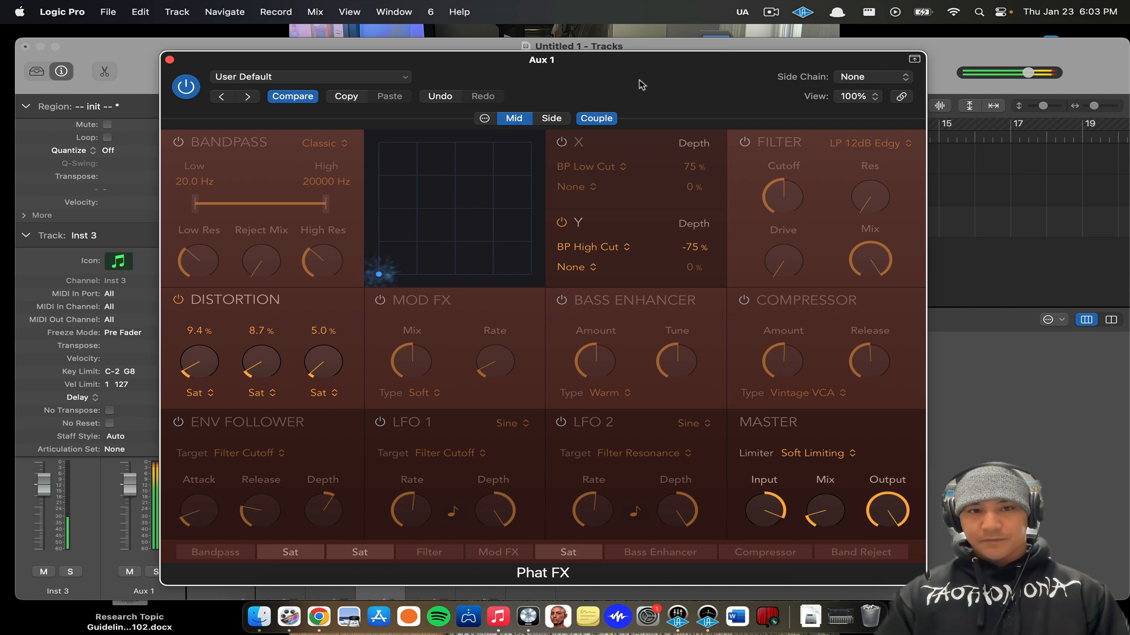
left_click_drag(526, 86, 619, 83)
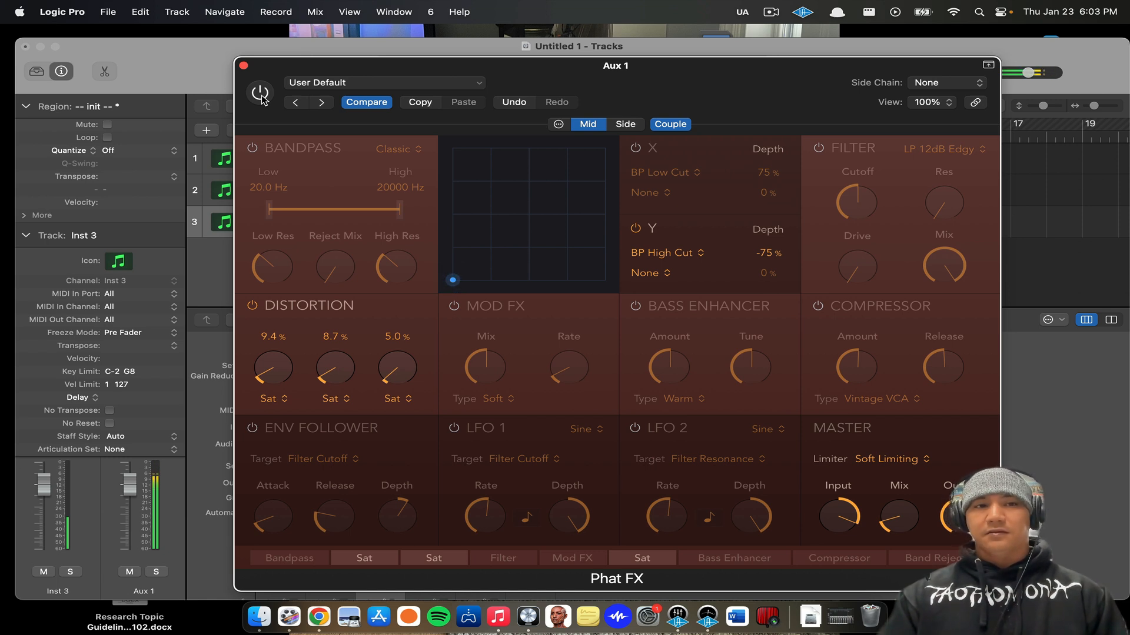
left_click(29, 236)
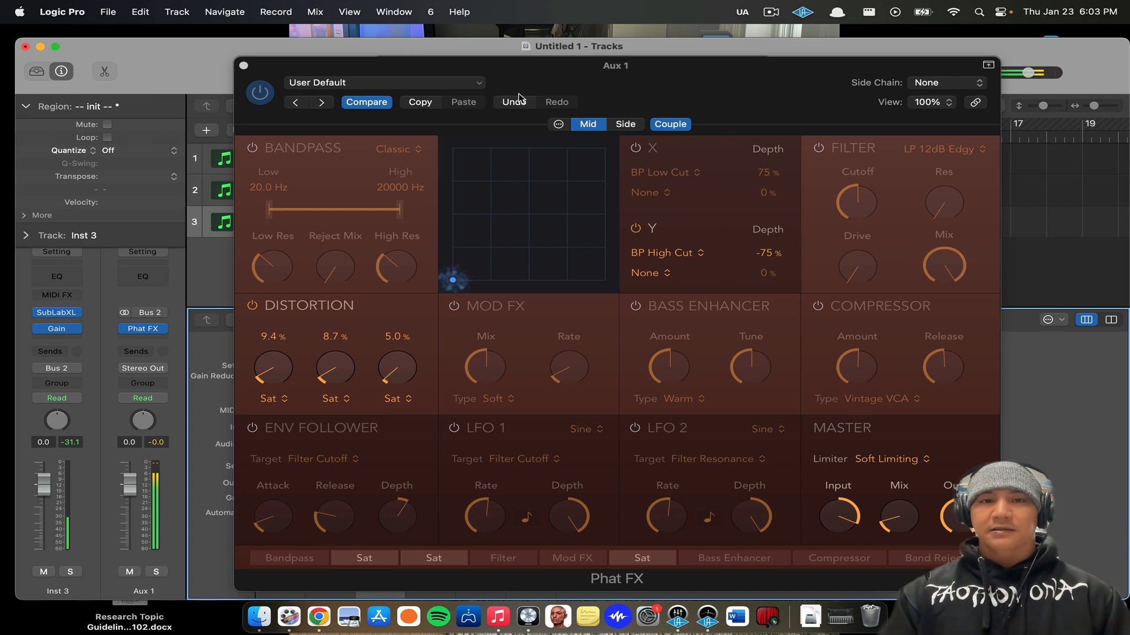
left_click(244, 66)
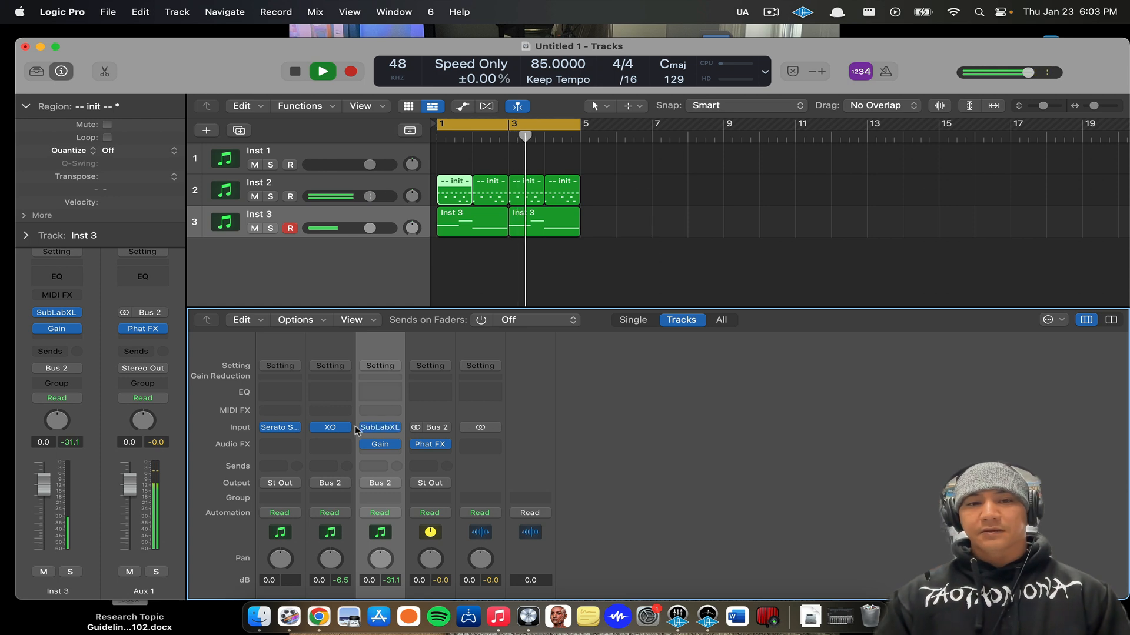
In Inst 2's XO, close the export panel and set the snare level to -9.5 dB and the closed hi-hat to -29.5 dB.
left_click(331, 429)
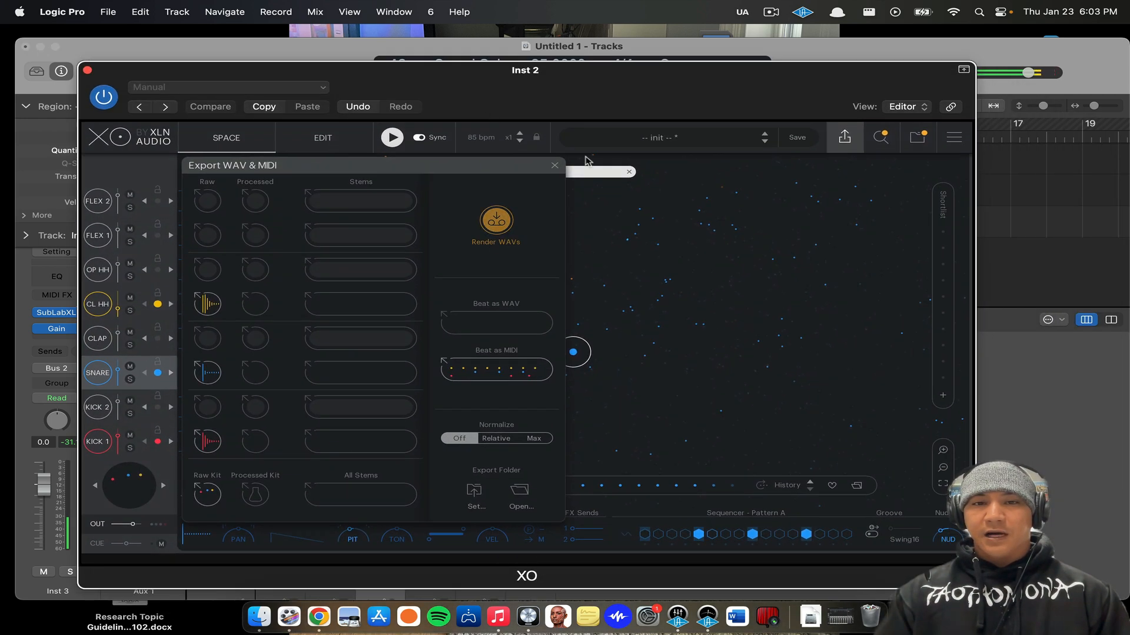
left_click(554, 165)
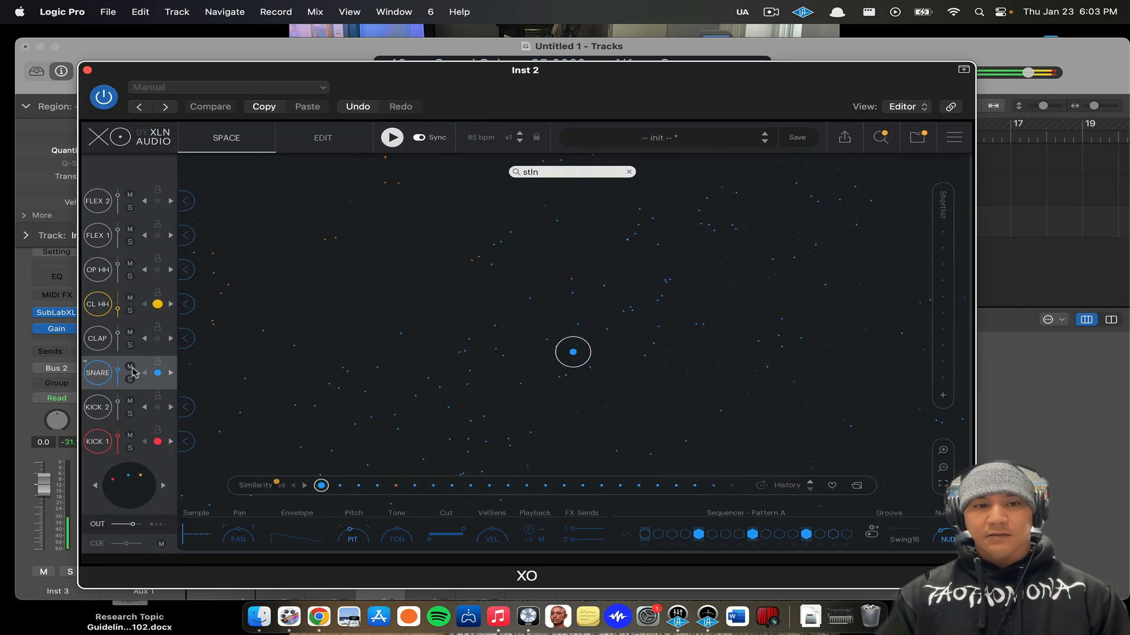
left_click_drag(120, 375, 120, 377)
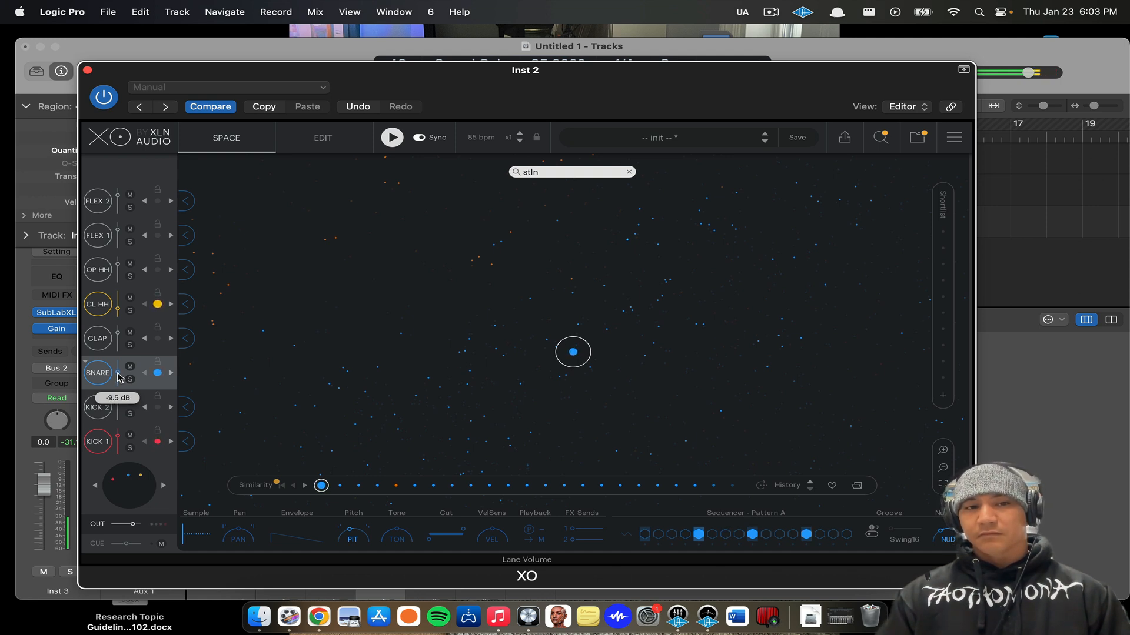
left_click(119, 310)
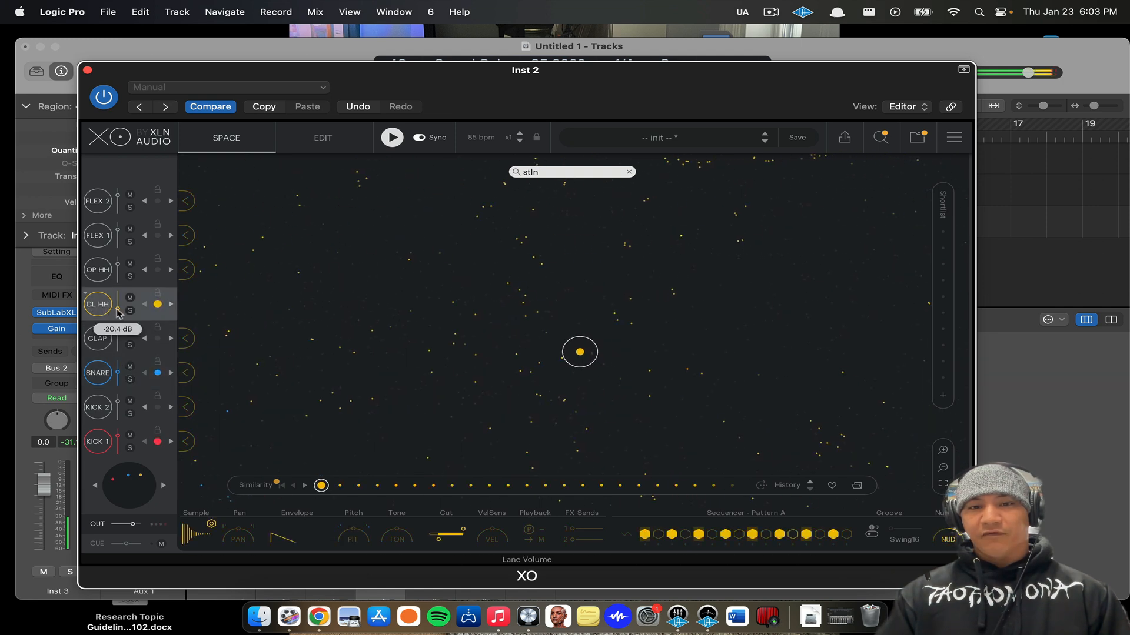
left_click_drag(119, 313, 119, 316)
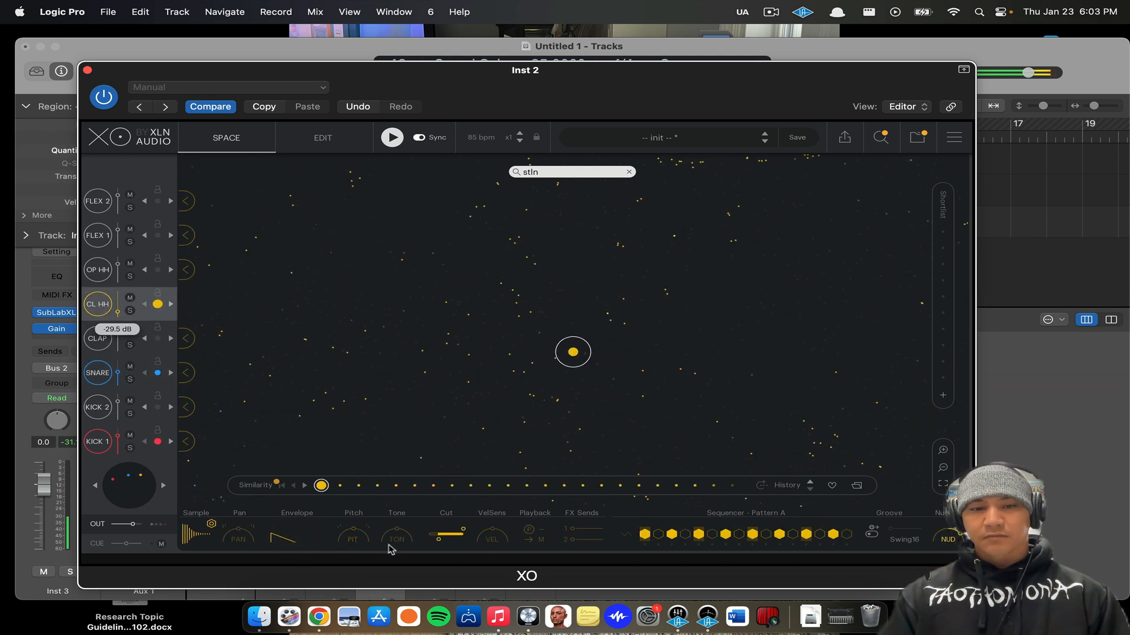
left_click(88, 70)
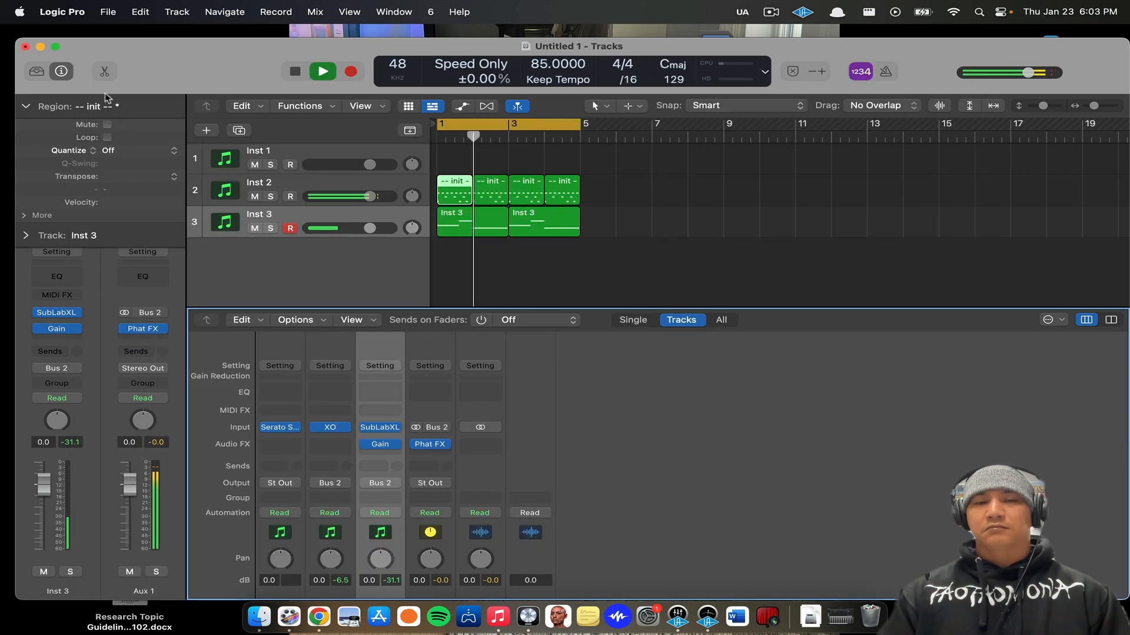
Insert Soundtoys Decapitator in dual mono after Phat FX on the Aux 1 channel.
left_click(429, 423)
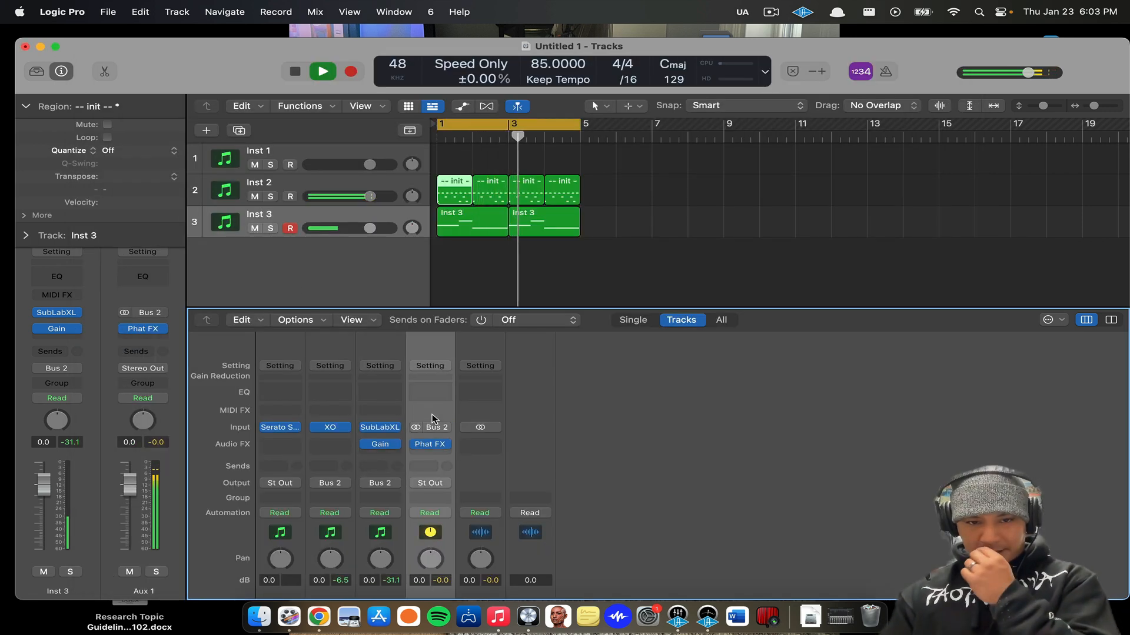
left_click(435, 455)
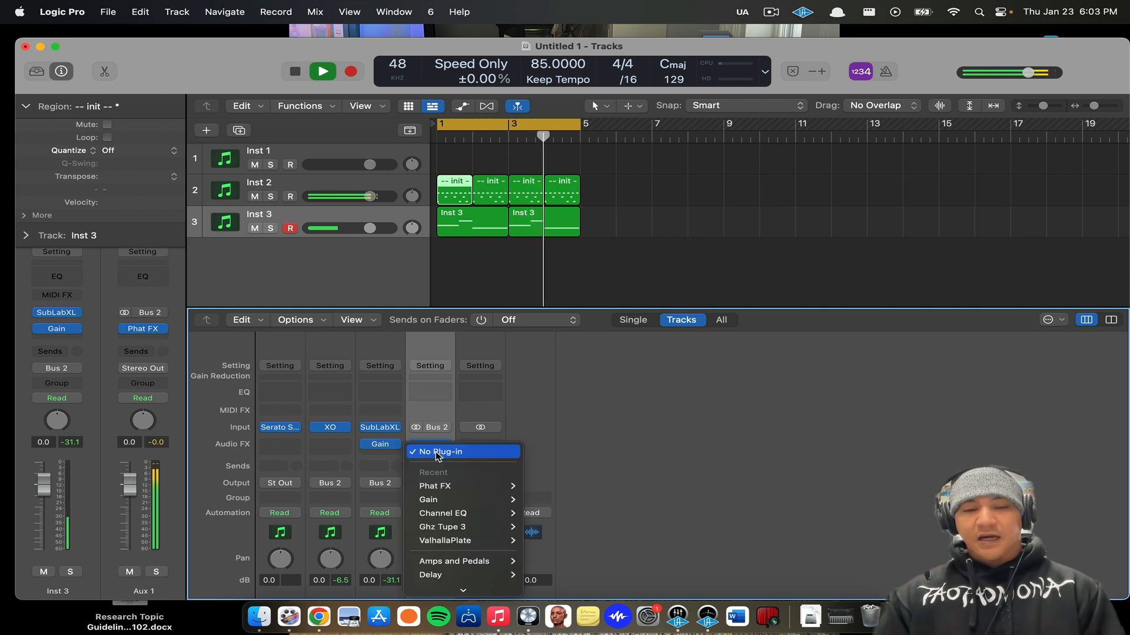
mouse_move(465, 587)
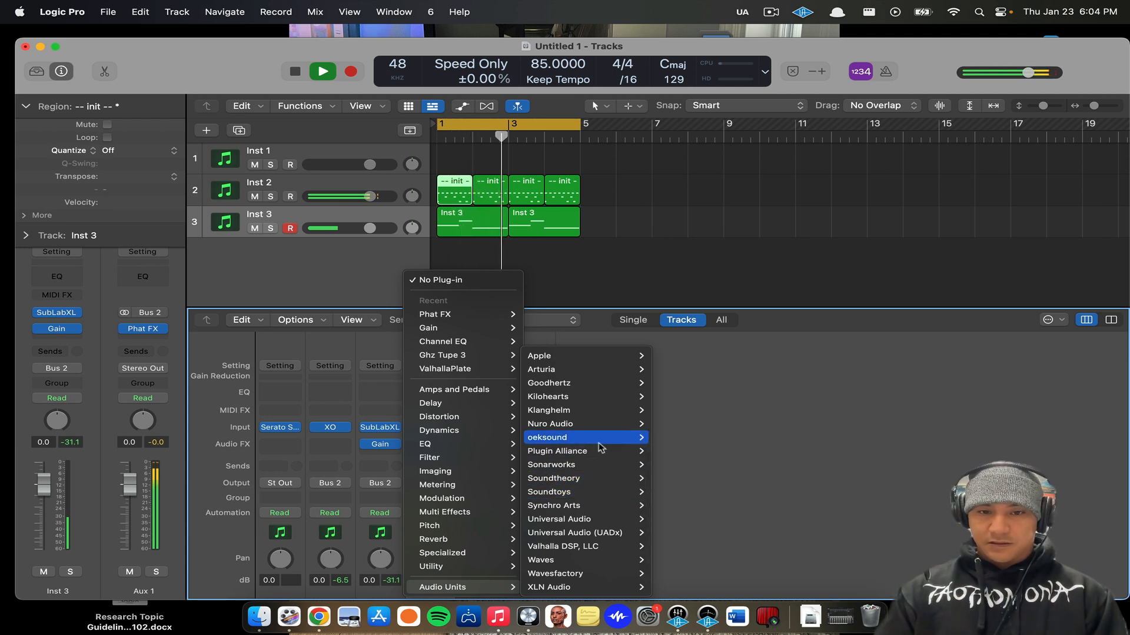
mouse_move(624, 492)
mouse_move(701, 492)
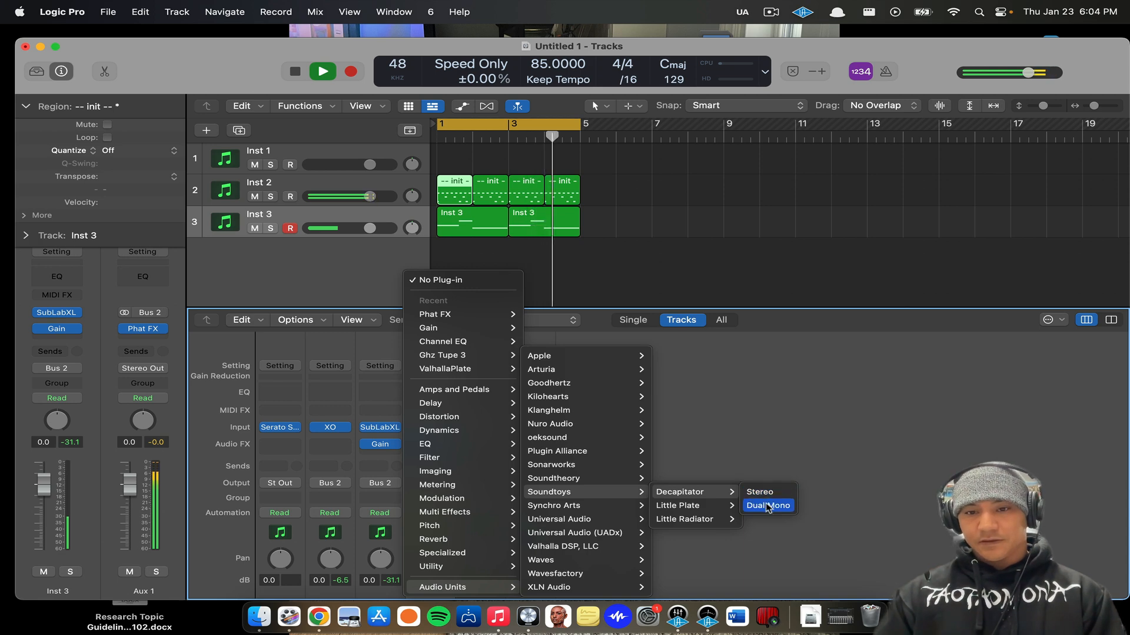
left_click(768, 506)
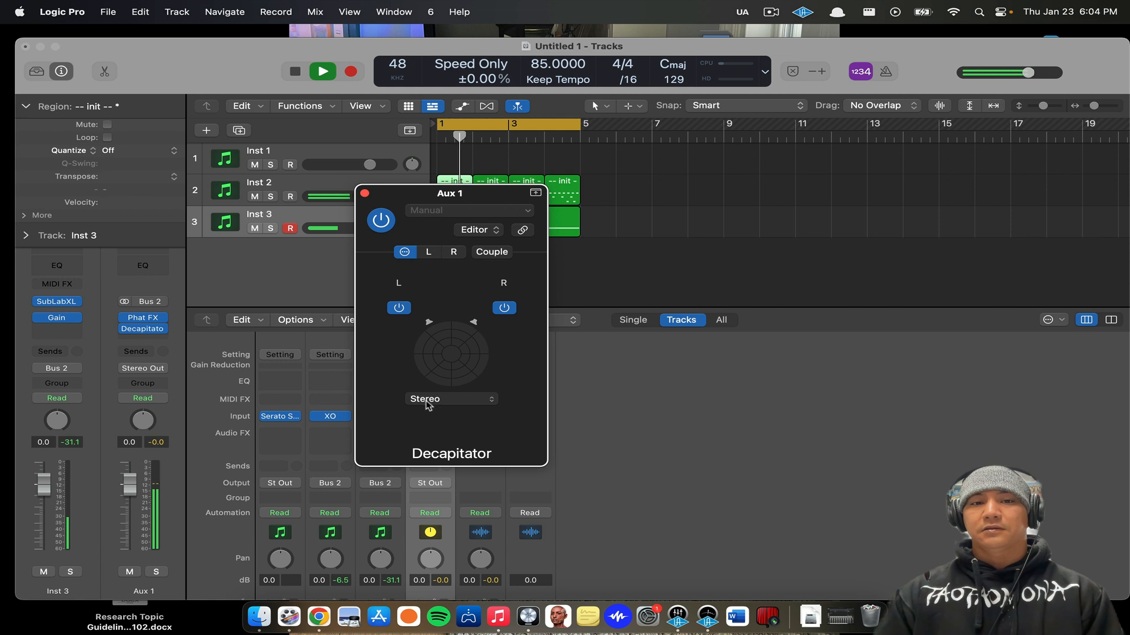
Set Decapitator to Mid/Side processing with both channels coupled, choose saturation style T, and close its window.
left_click(428, 404)
left_click(436, 410)
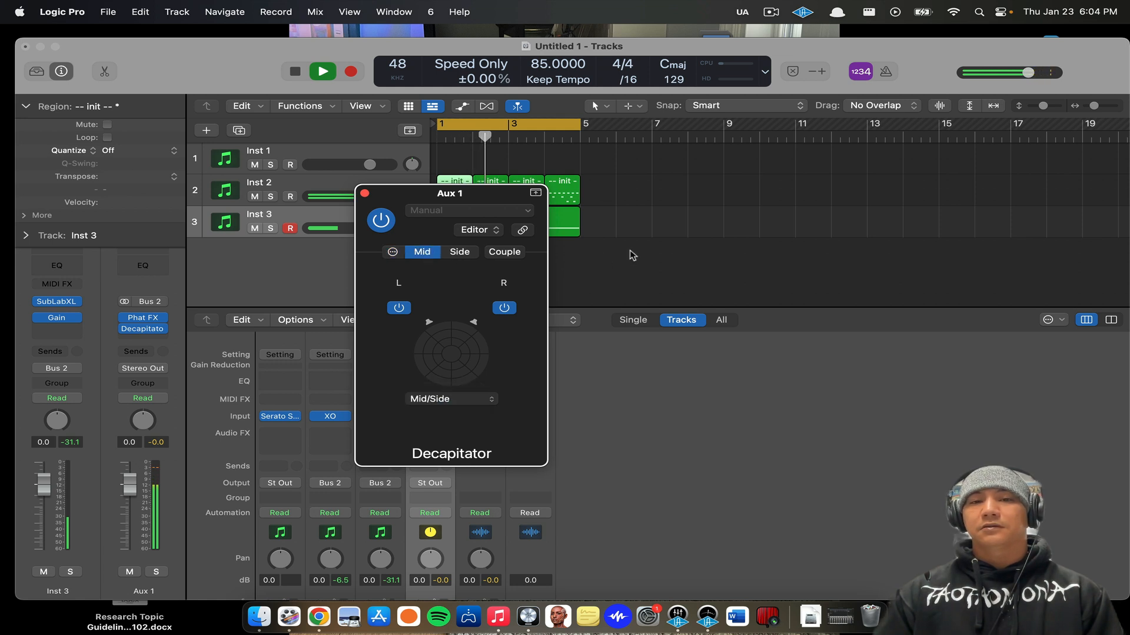
left_click(734, 252)
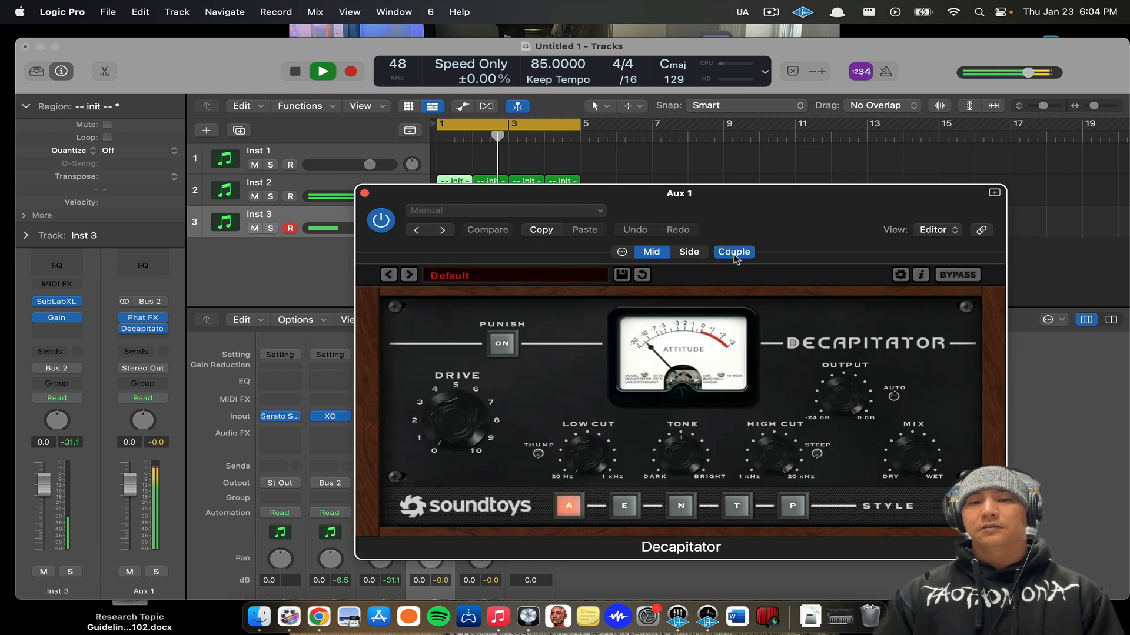
left_click(742, 512)
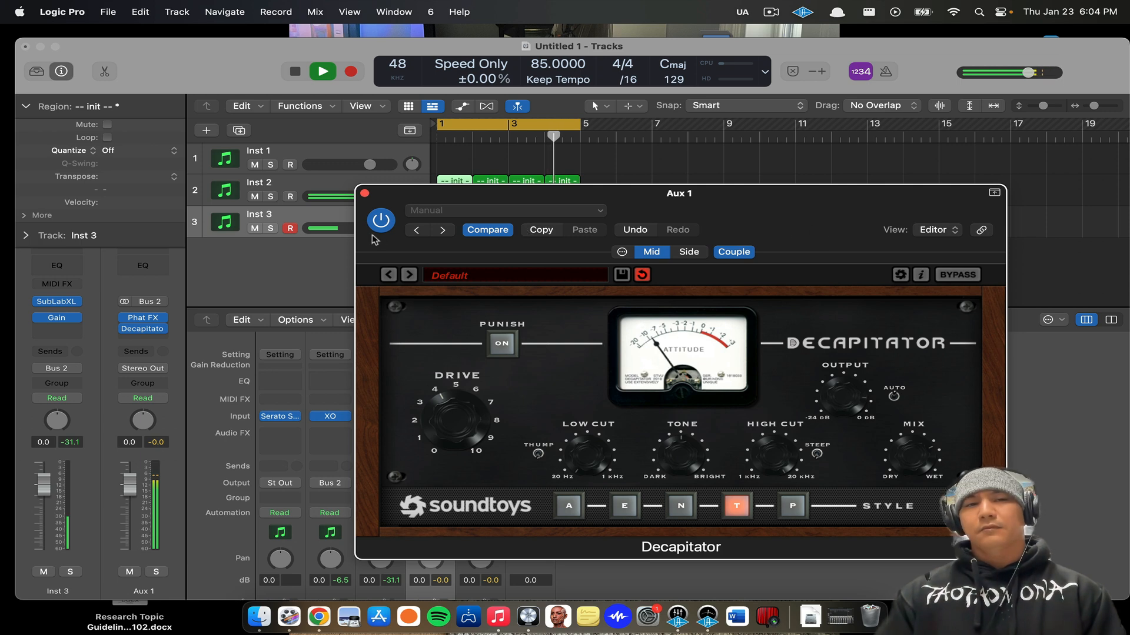
left_click(365, 194)
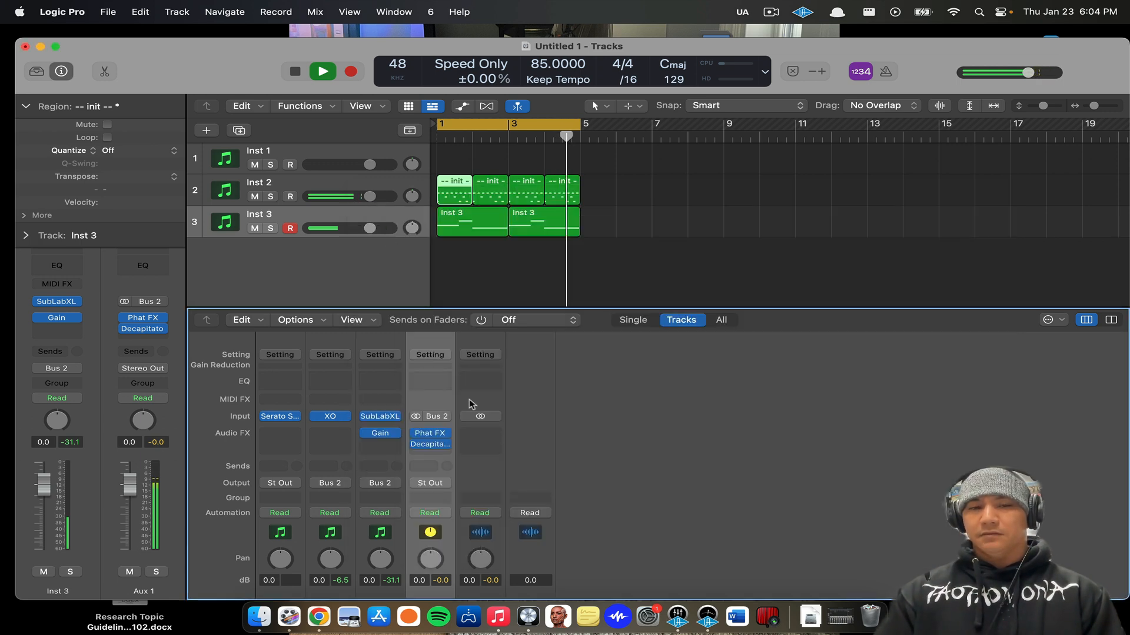
In XO, set Kick 1's envelope decay to 38%, adjust its Cut filter slightly, and close the instrument window.
left_click(337, 418)
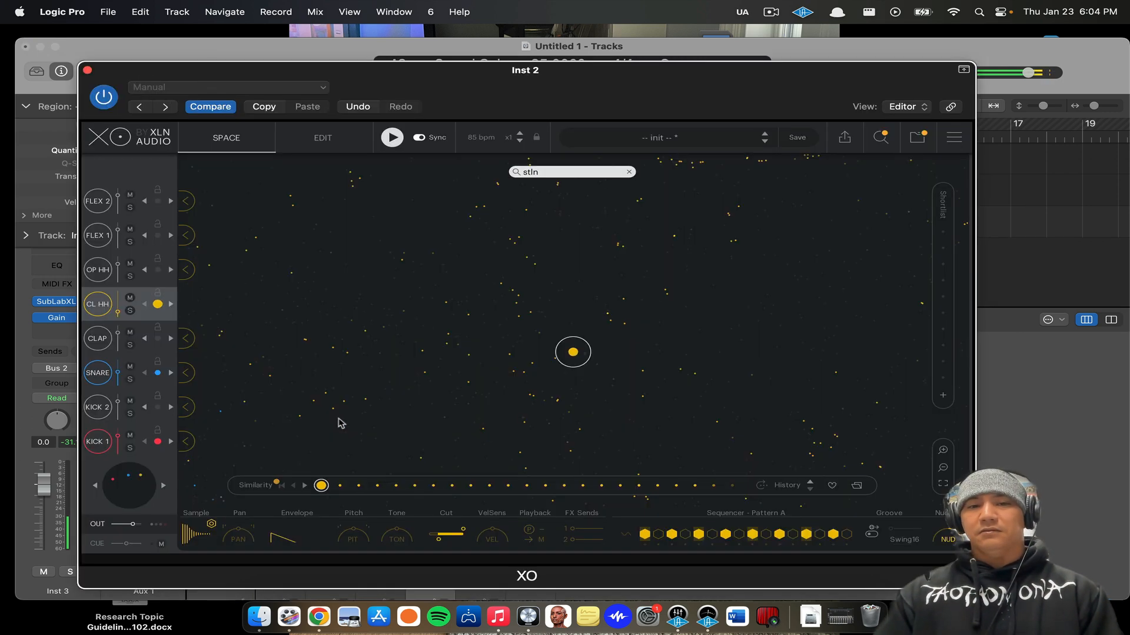
left_click(96, 449)
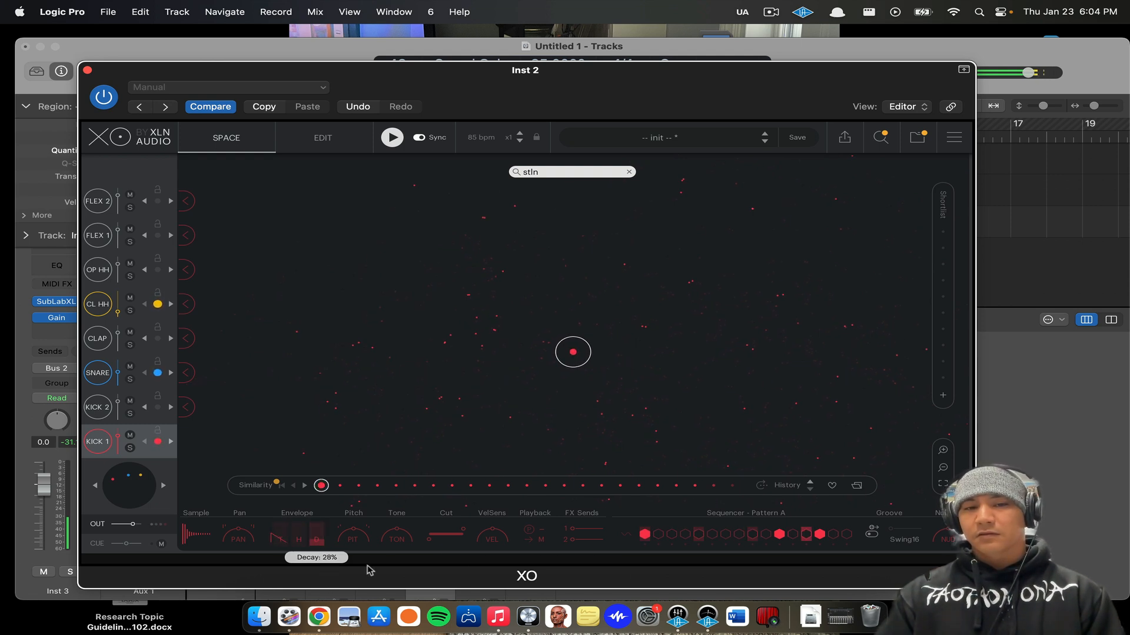
left_click_drag(321, 544, 318, 538)
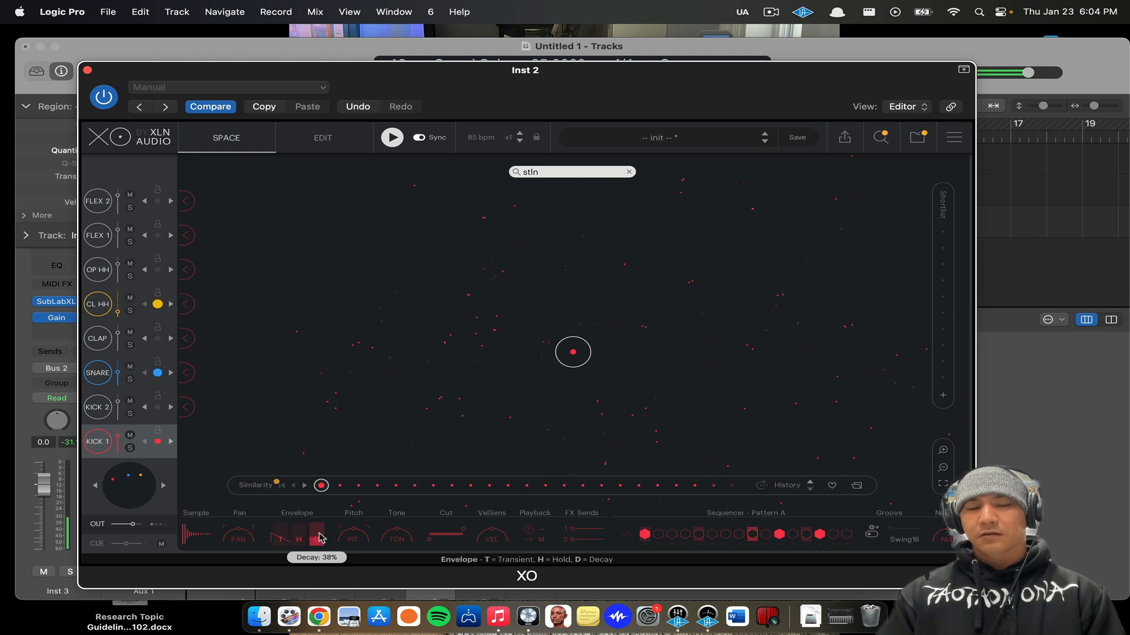
left_click_drag(429, 540, 433, 540)
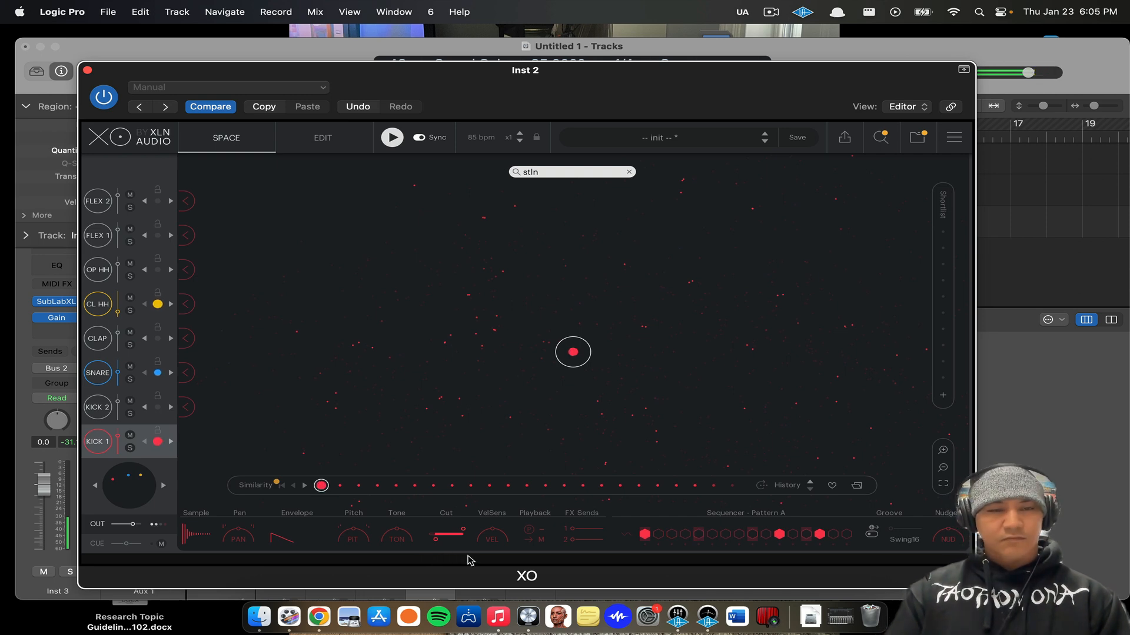
left_click(87, 70)
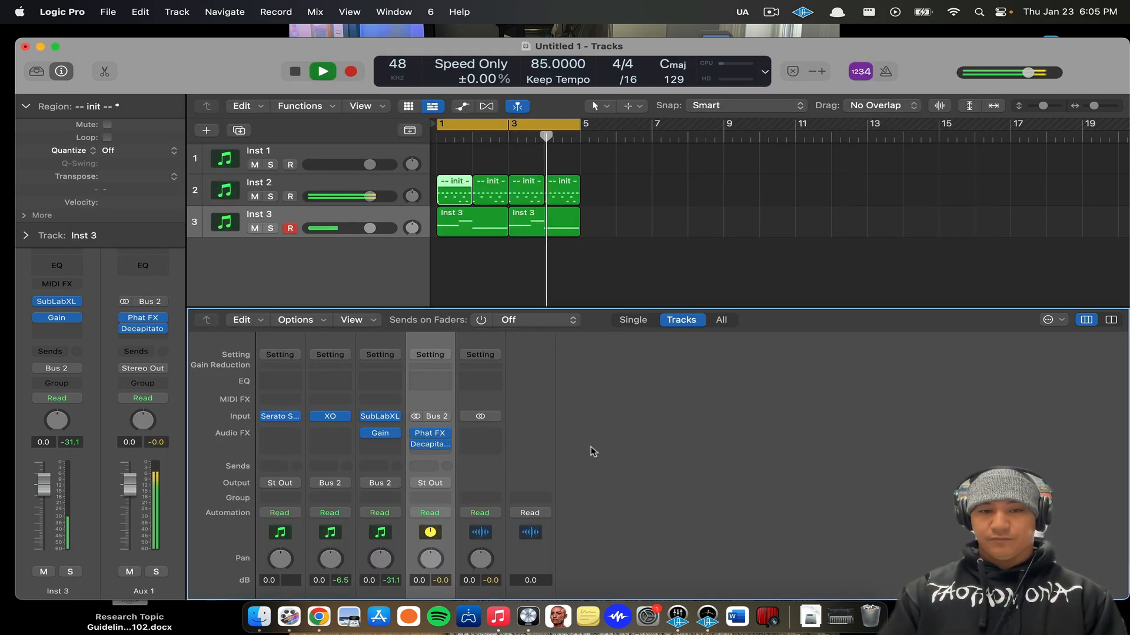
Insert the UADx Studer A800 Tape Recorder in stereo on the Stereo Out channel and open its window.
left_click(481, 438)
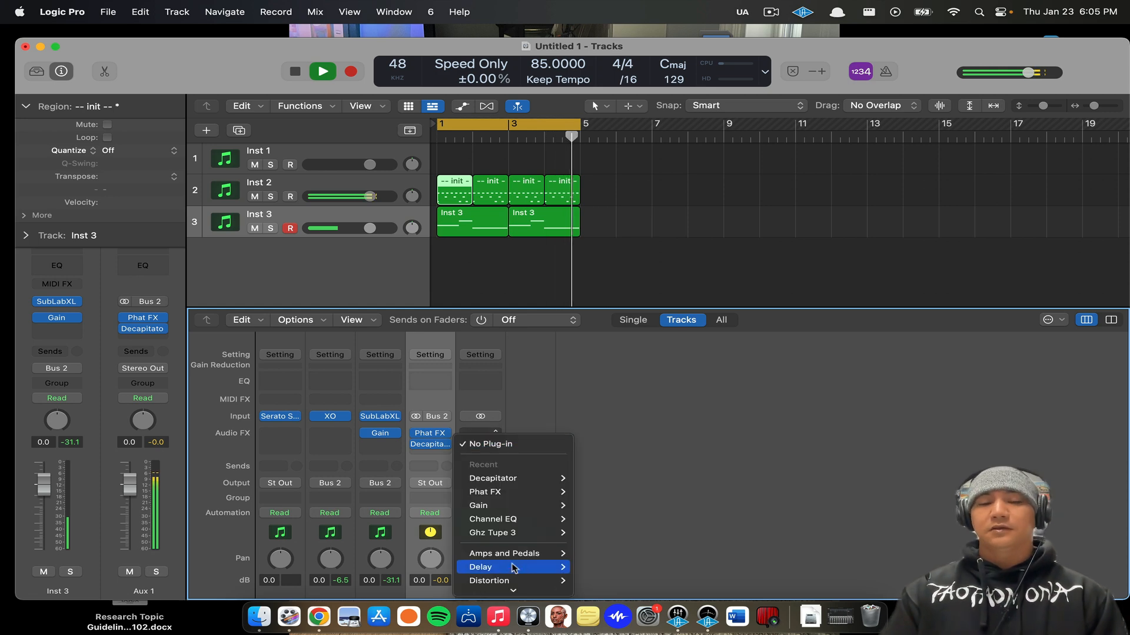
mouse_move(518, 587)
mouse_move(647, 575)
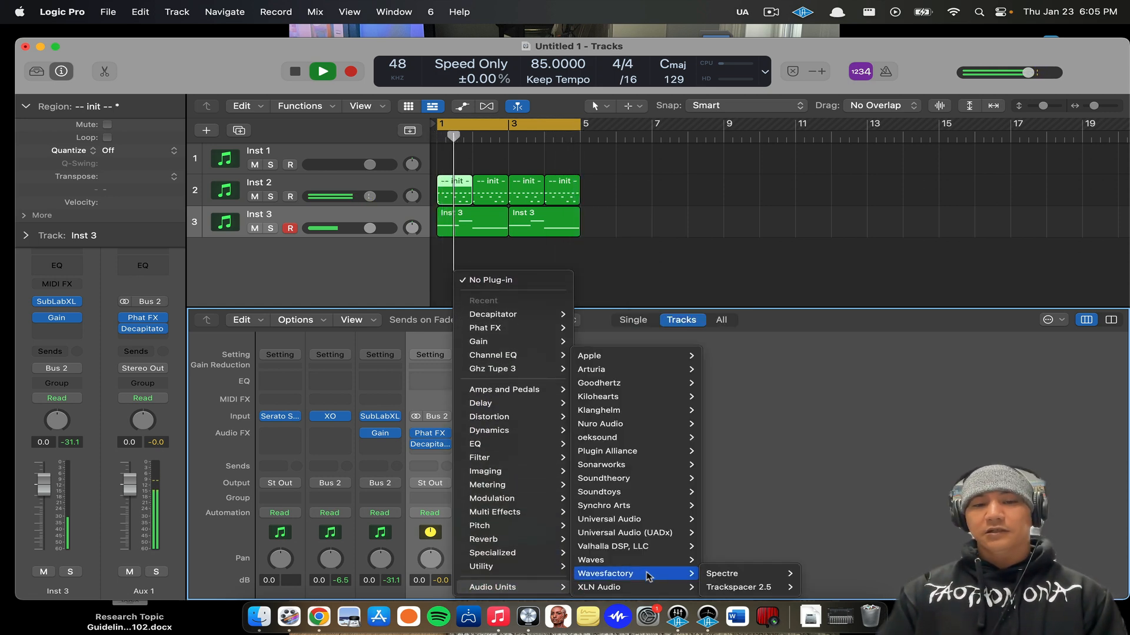
mouse_move(646, 537)
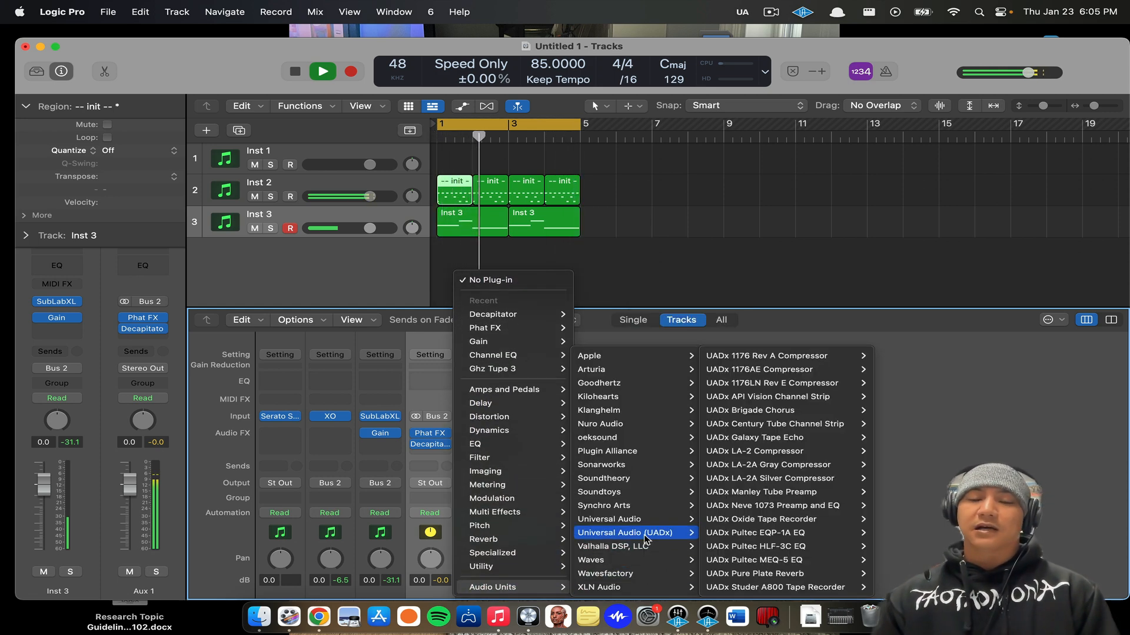
mouse_move(832, 588)
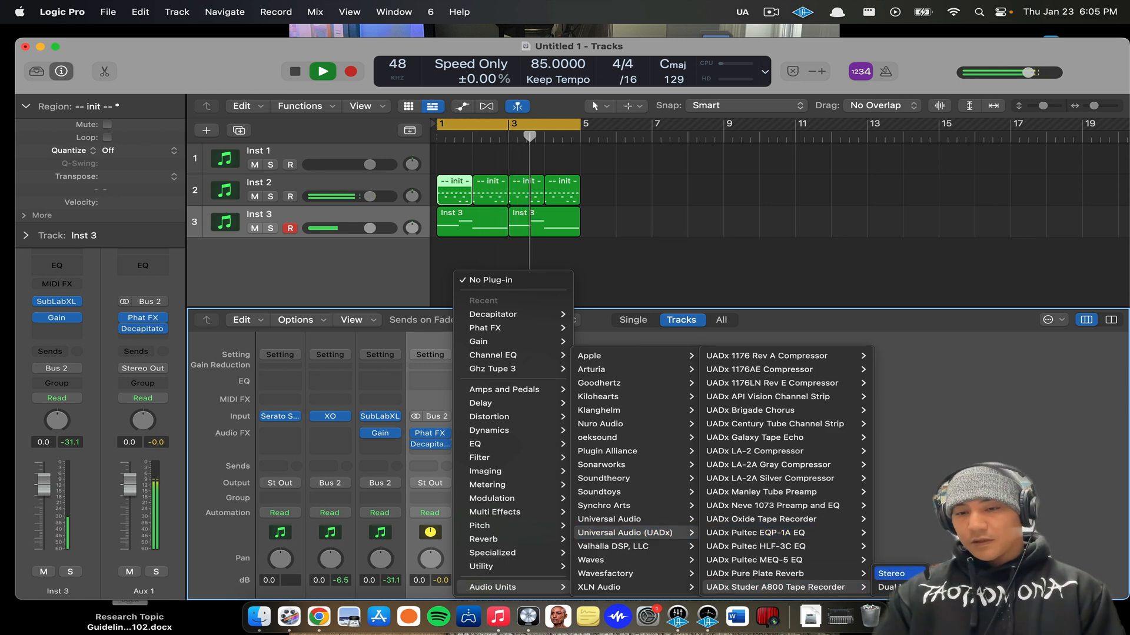
left_click(891, 574)
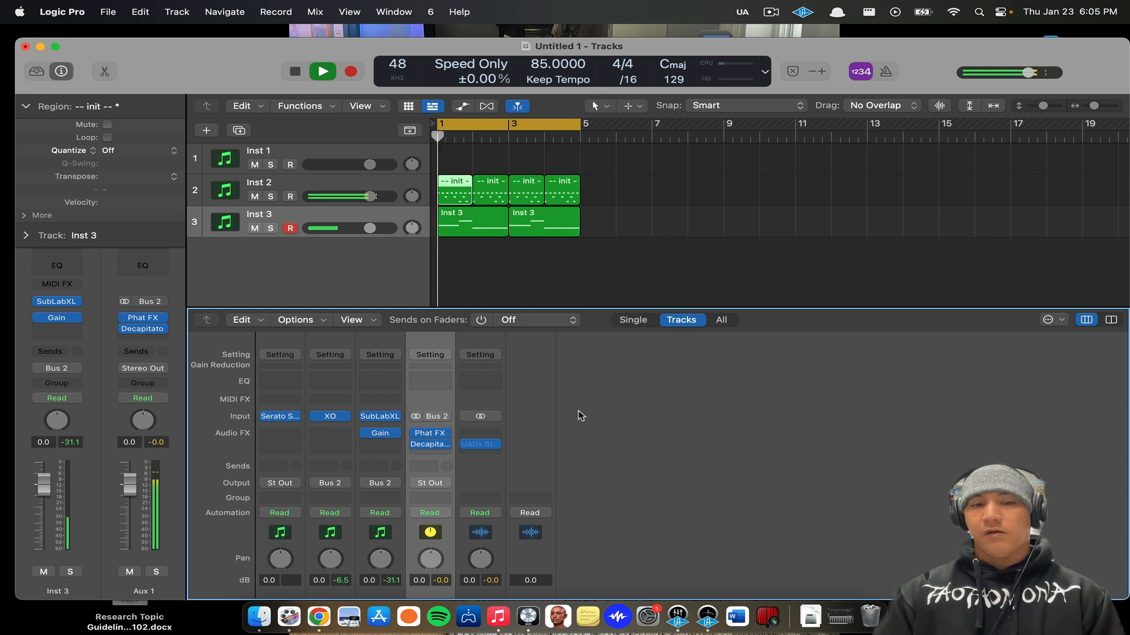
left_click(482, 445)
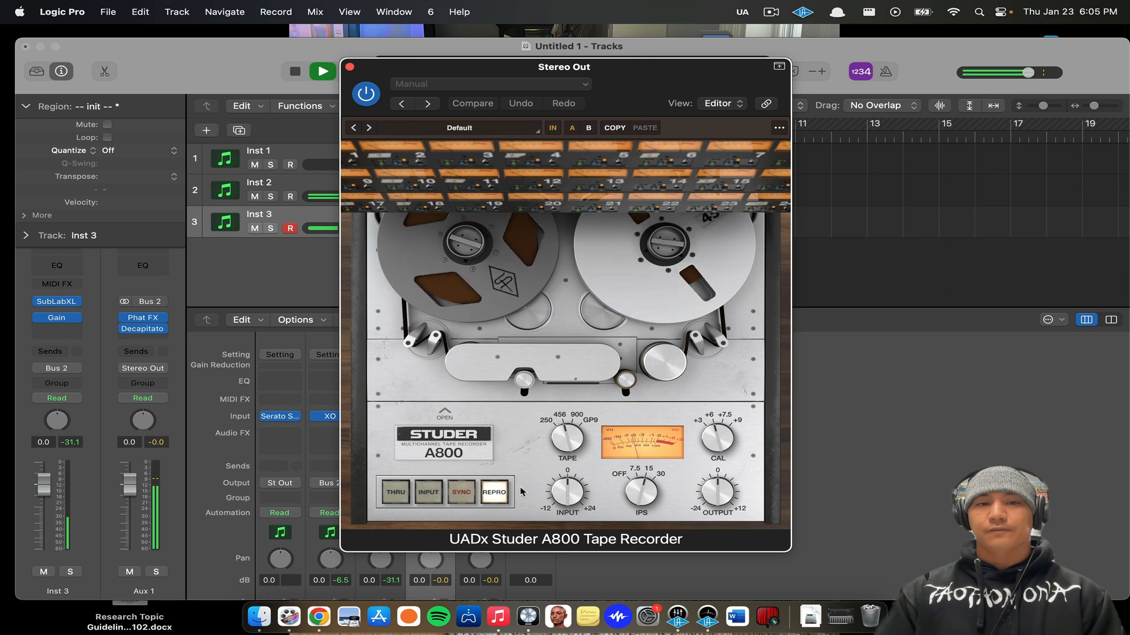
Load the Hip-Hop Punch preset in the Studer A800 and close the preset browser.
left_click(460, 127)
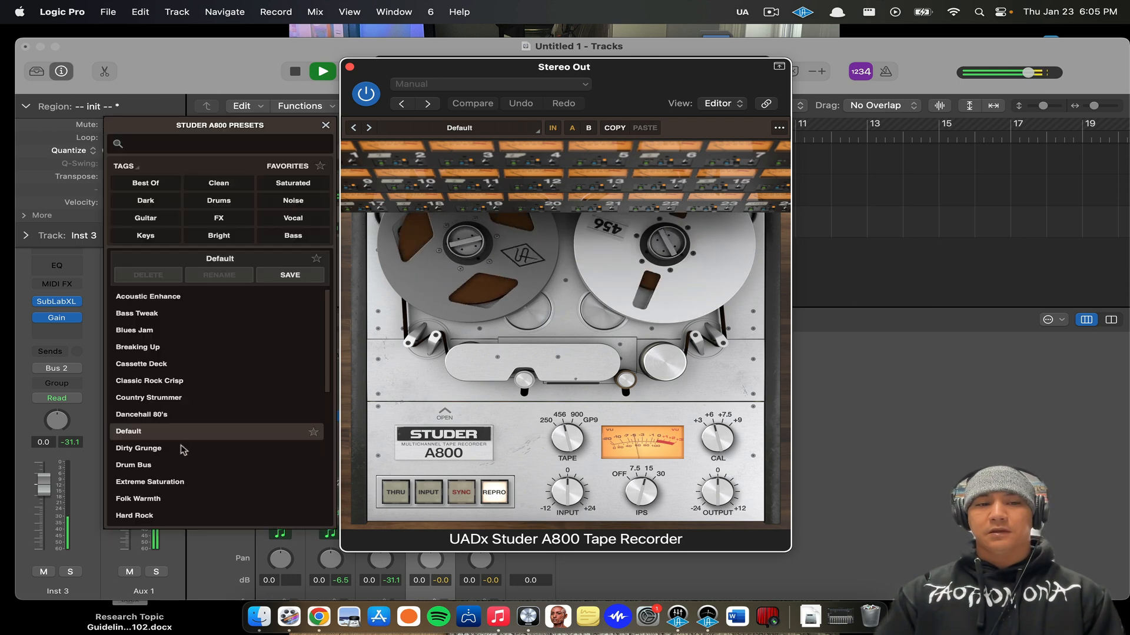
scroll(183, 450, "down", 3)
left_click(241, 500)
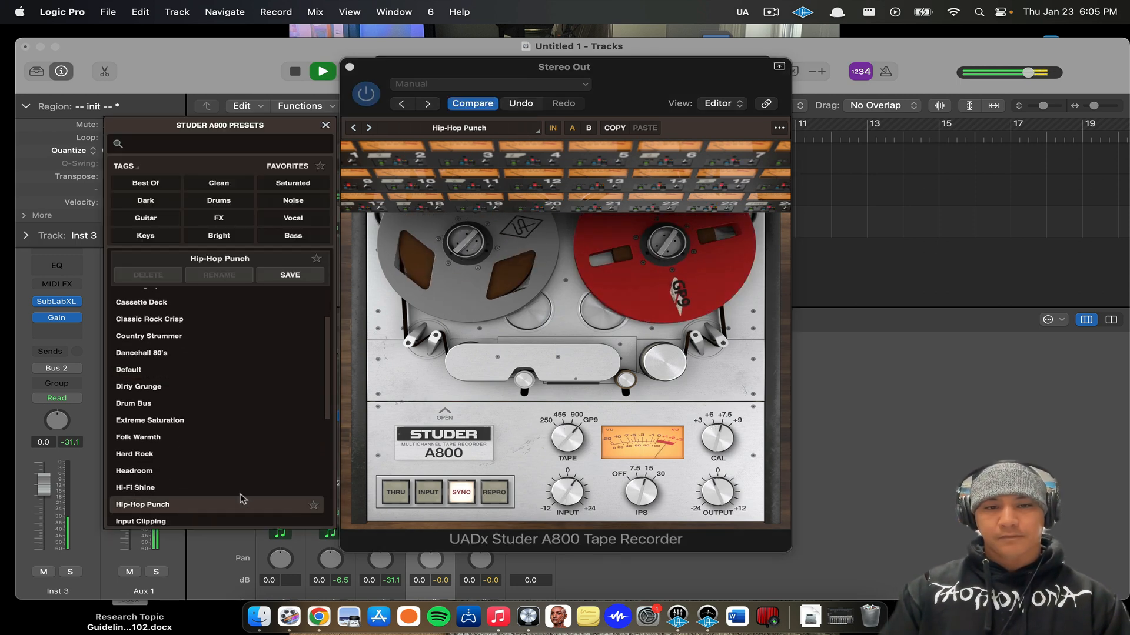
left_click(574, 493)
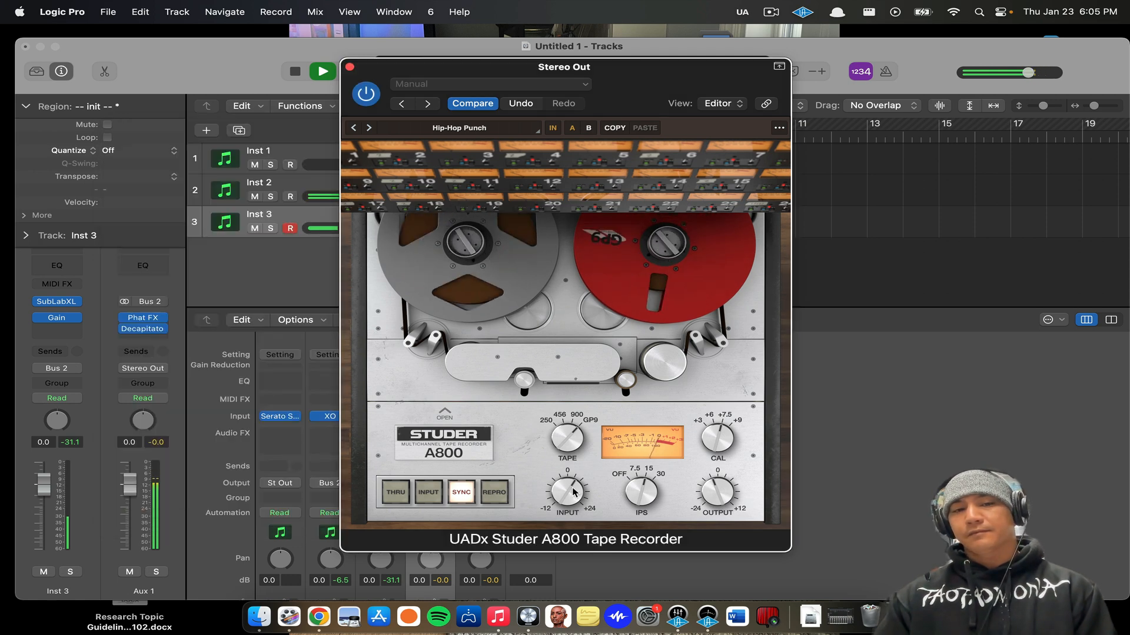
Check the channel levels beside the tape recorder window, close that window, and stop playback with all regions deselected.
left_click_drag(648, 80, 904, 80)
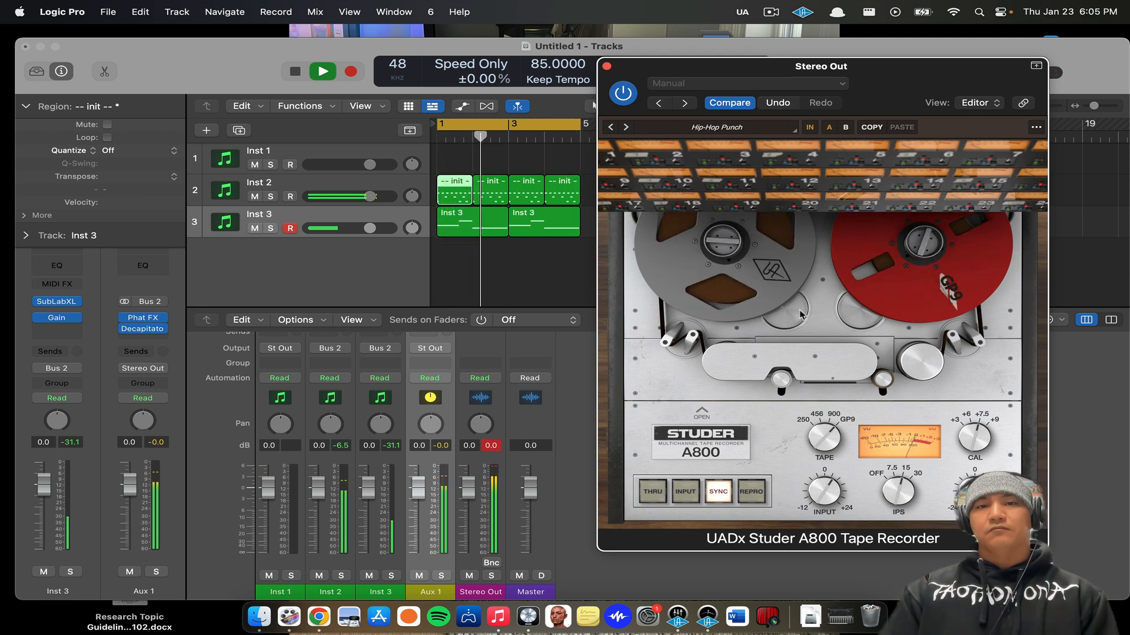
key("super+w")
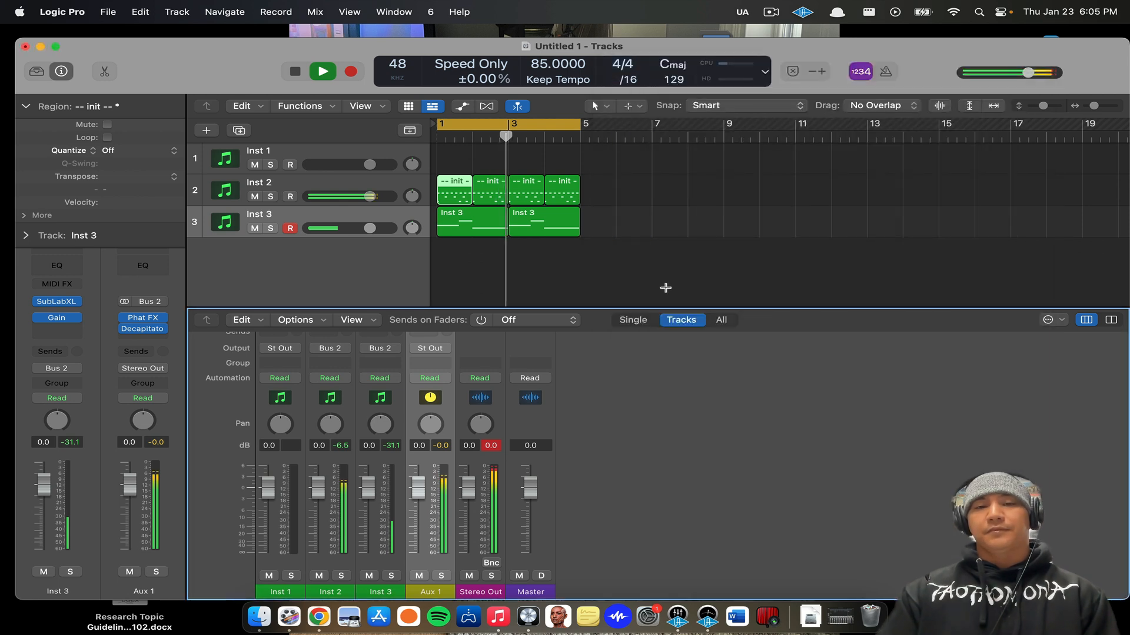
left_click(659, 270)
key("space")
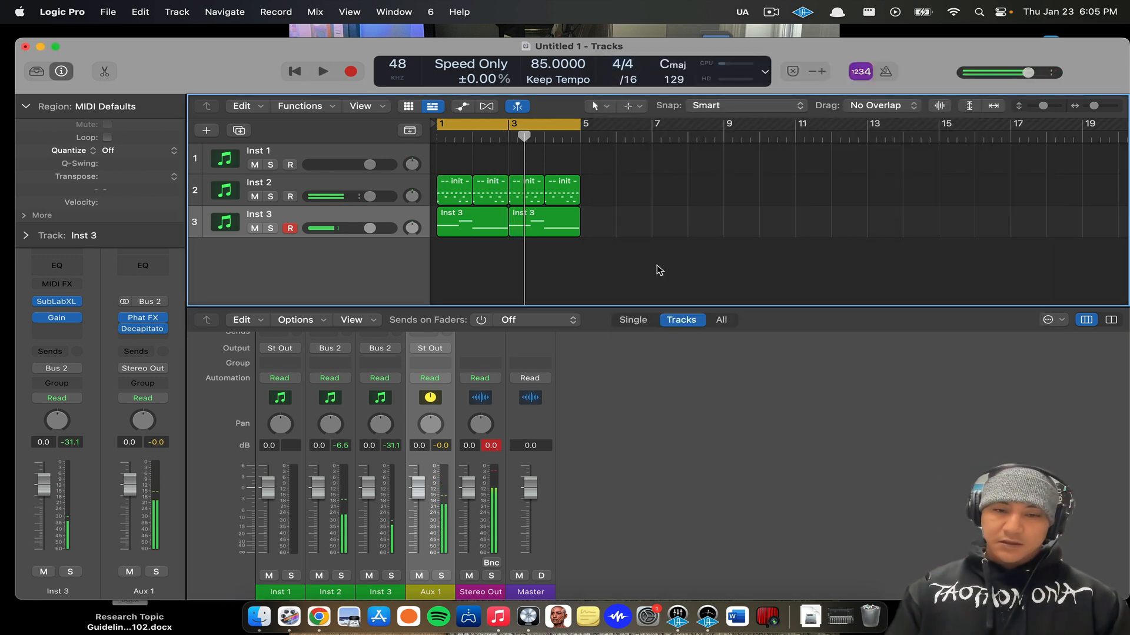